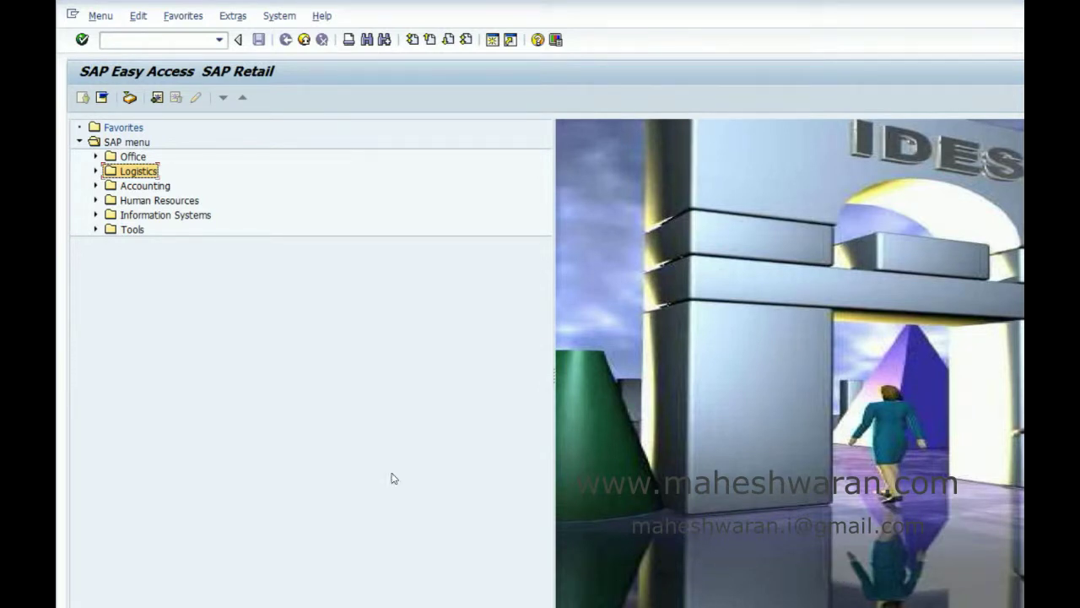
Open the WQ01 Create transaction for value scales under Logistics > Retailing > Master Data > Material Group Data > Characteristics > Value/Quota Scale
left_click(96, 172)
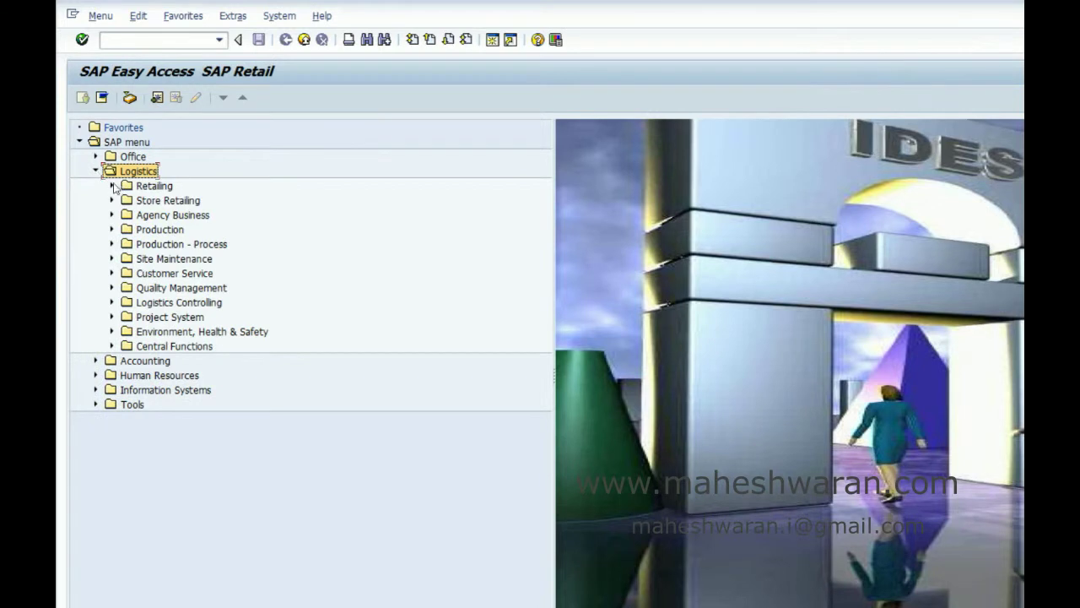
left_click(112, 185)
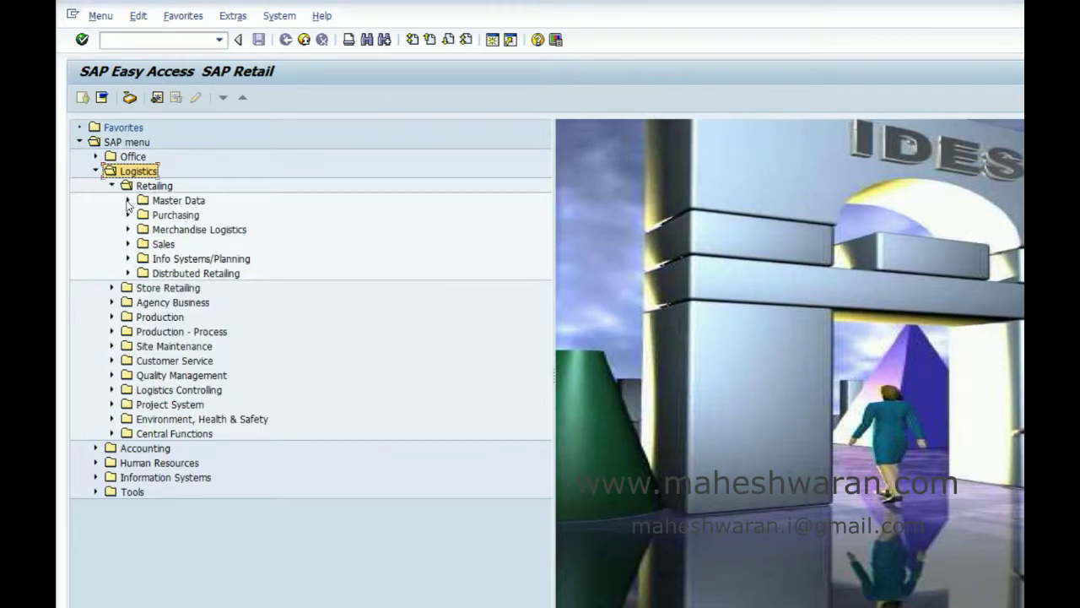
left_click(127, 201)
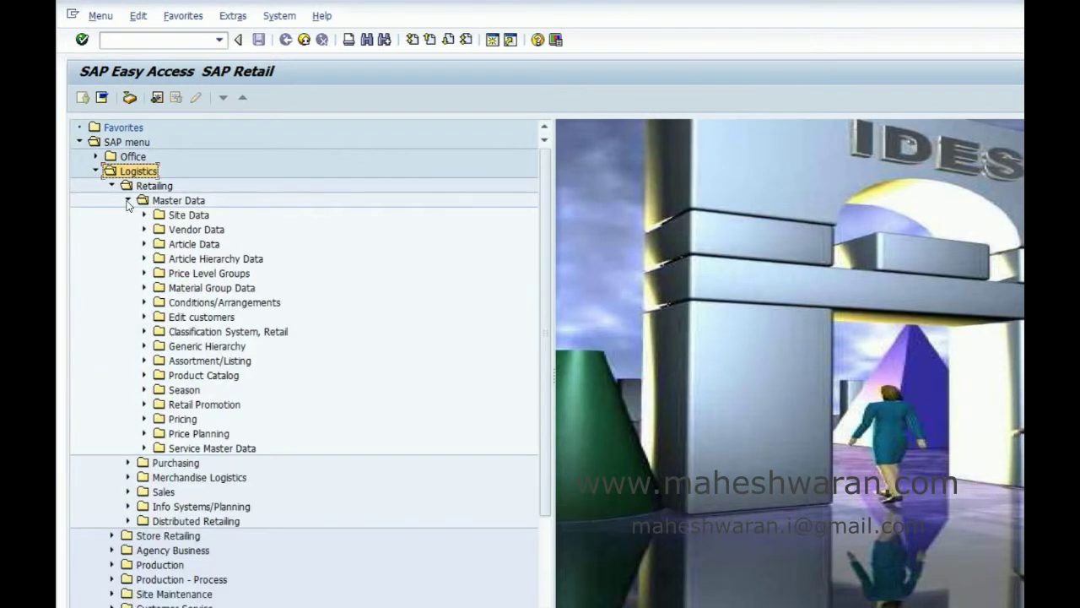
left_click(144, 288)
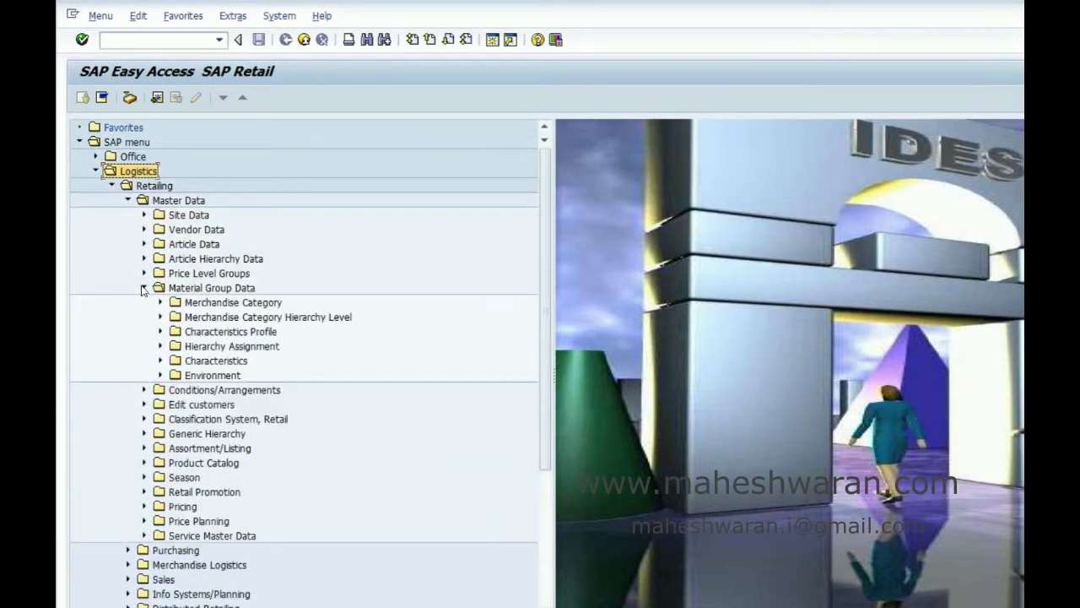
left_click(161, 361)
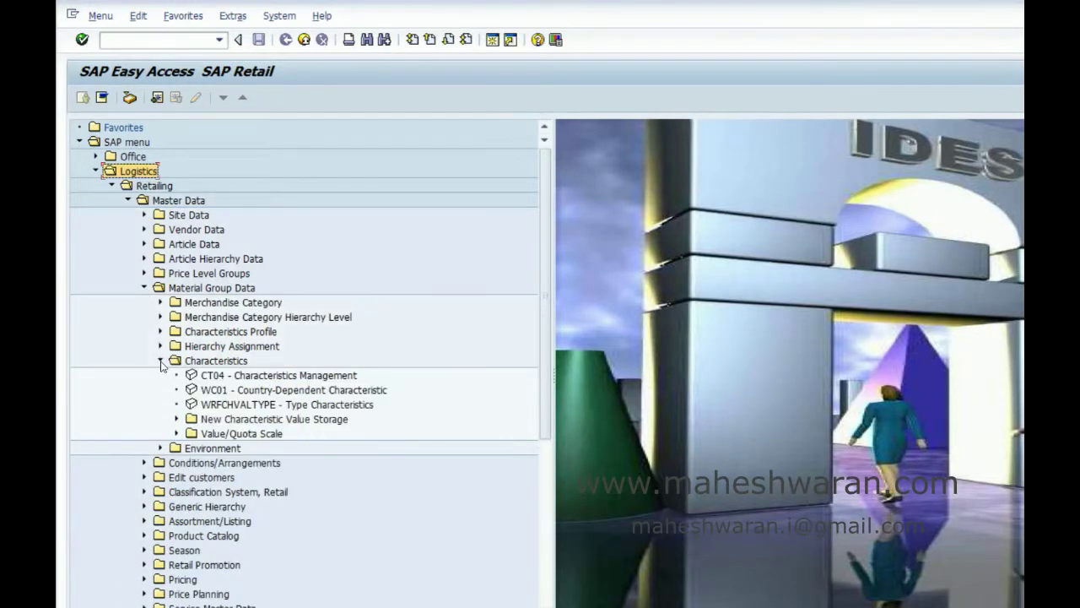
left_click(177, 433)
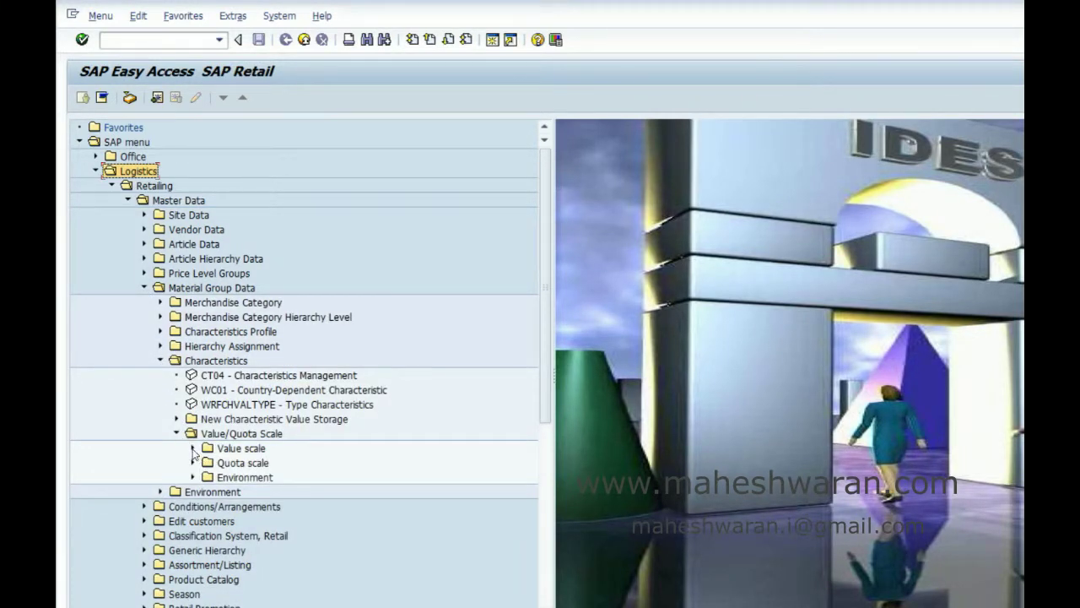
left_click(193, 448)
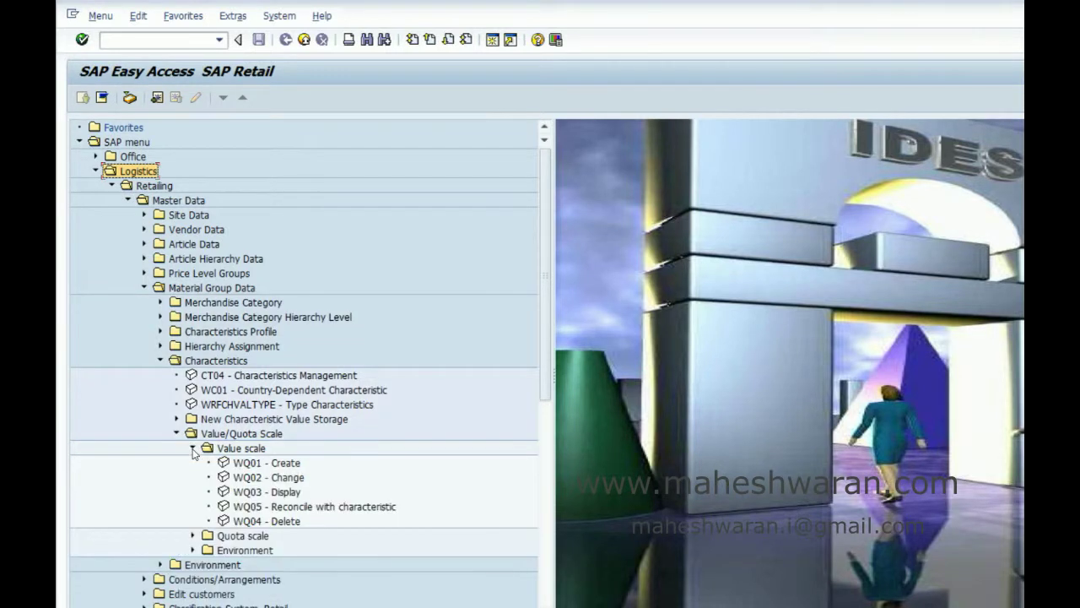
double_click(250, 463)
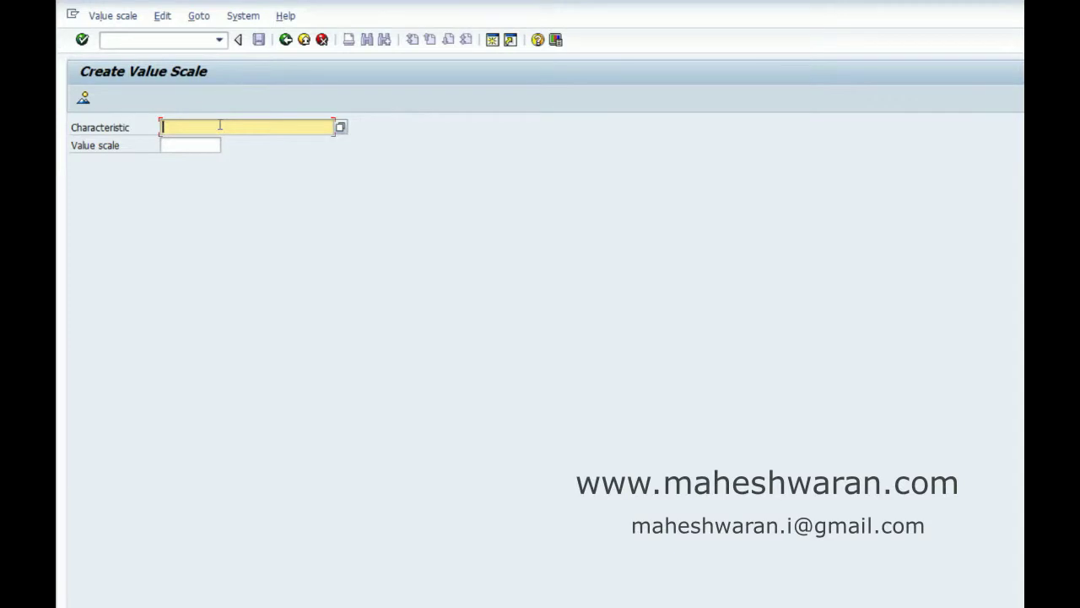
Start a new value scale WWVS01 for the characteristic WWCOLOUR
type("WW")
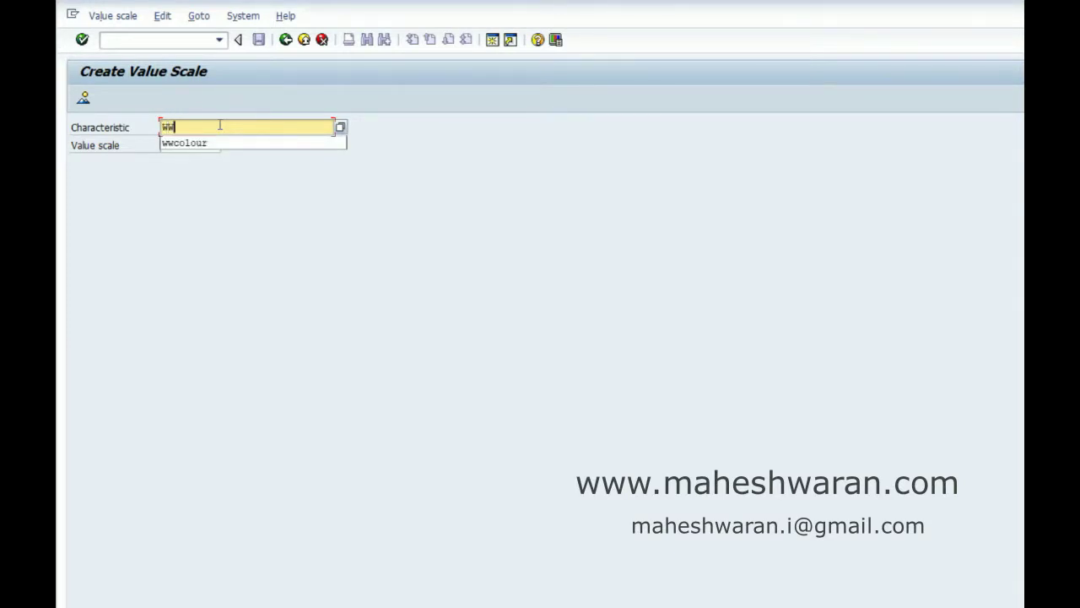
type("Colour")
key("Return")
type("WW")
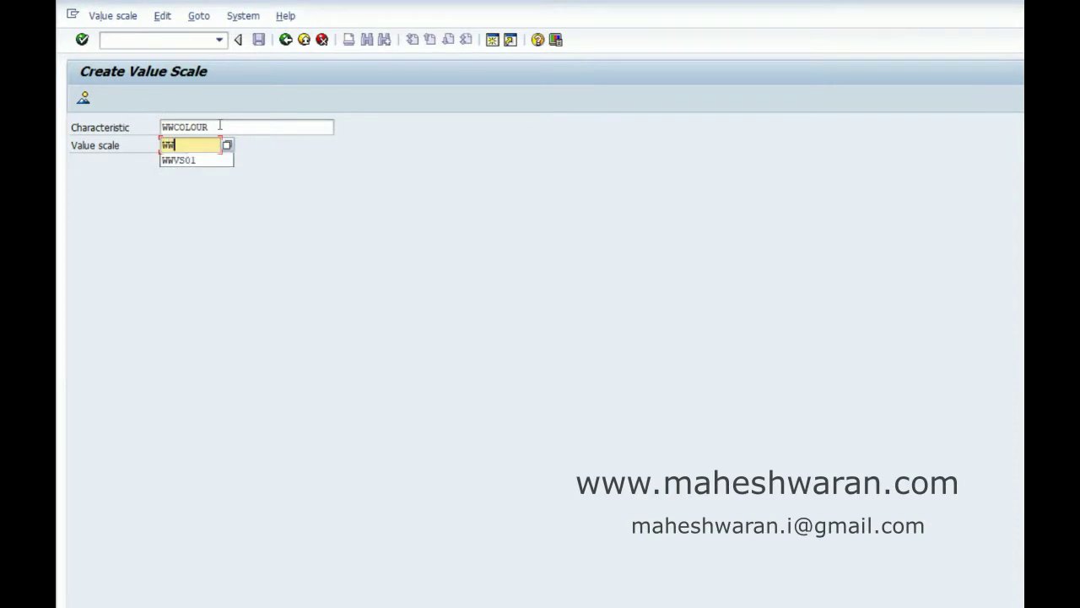
type("VS01")
key("Return")
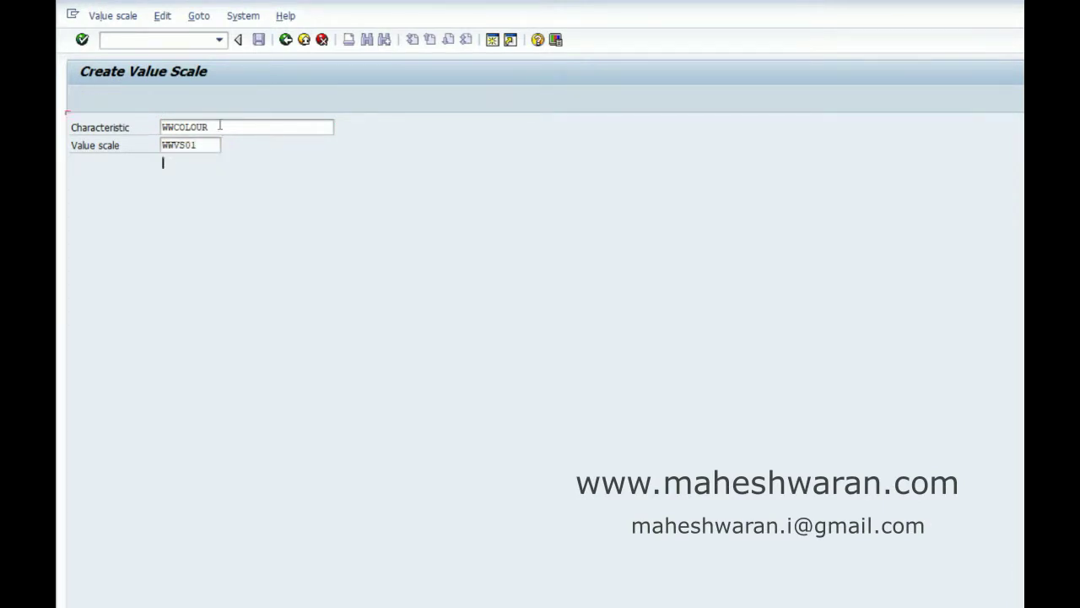
left_click(116, 279)
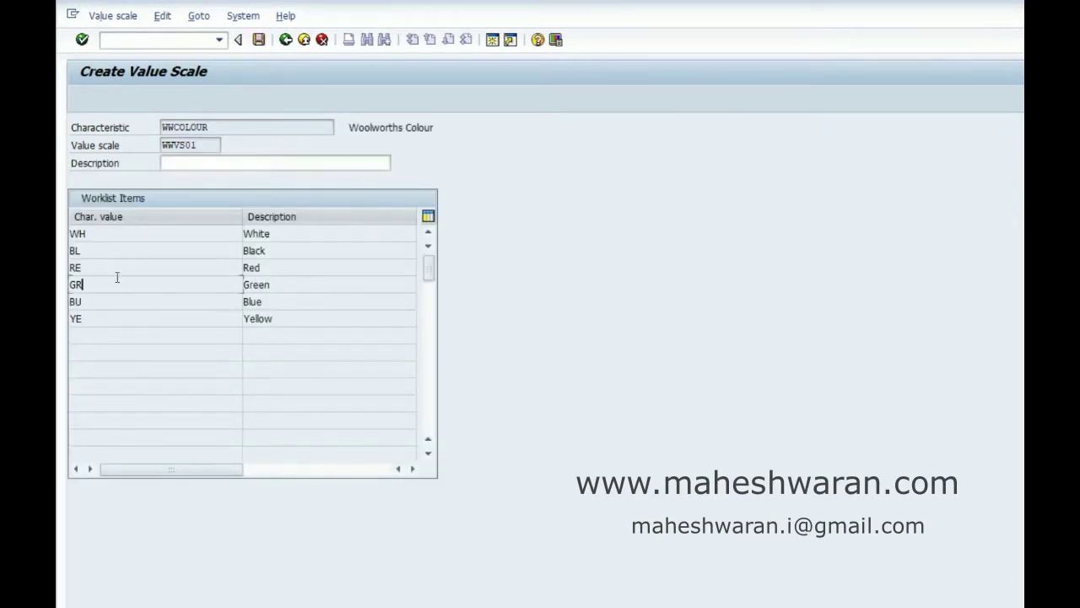
Describe the value scale as "Woolworths Colour VS", save it and return to the SAP Easy Access menu
left_click(216, 165)
type("Wool")
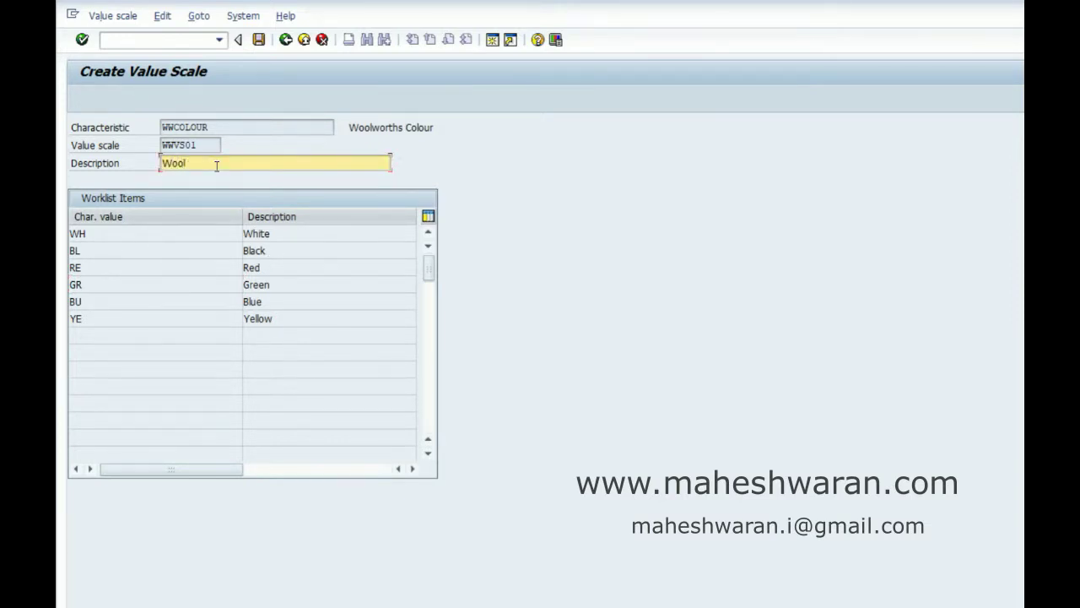
type("worths Colour VS")
left_click_drag(162, 164, 263, 164)
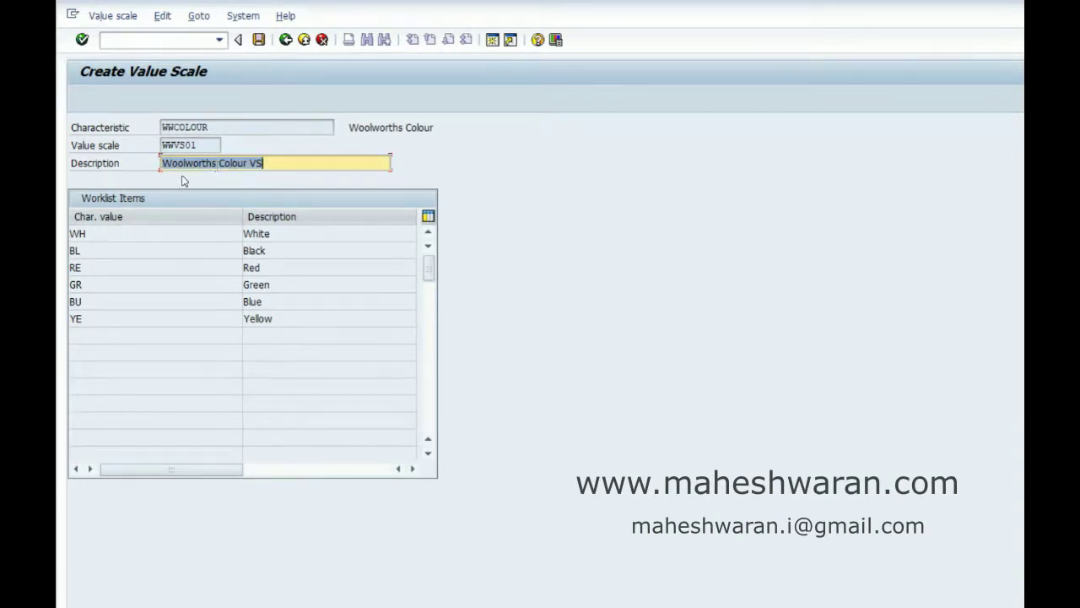
left_click(257, 39)
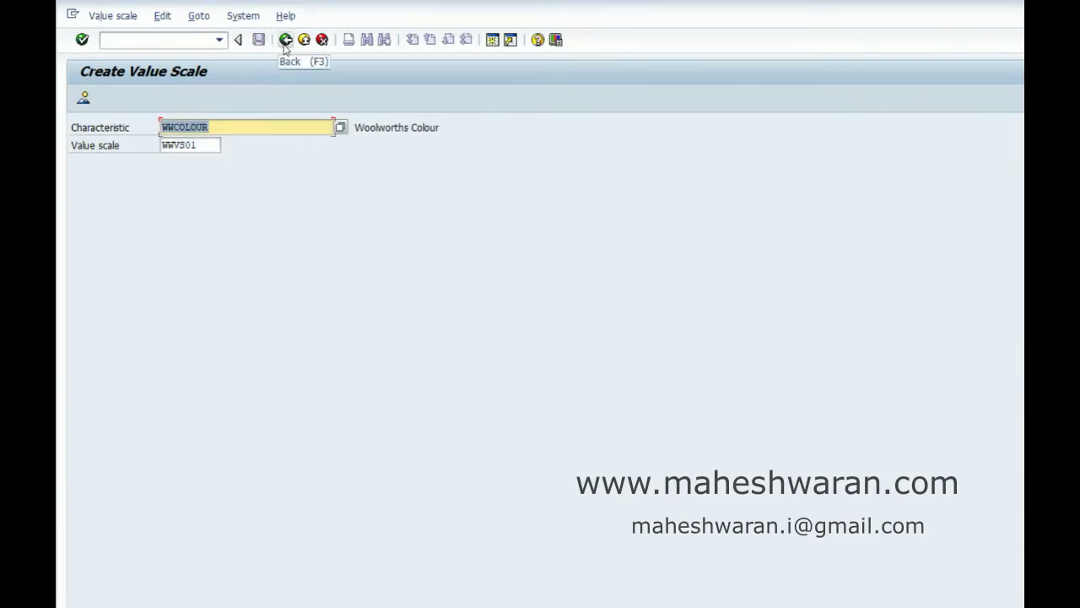
left_click(285, 44)
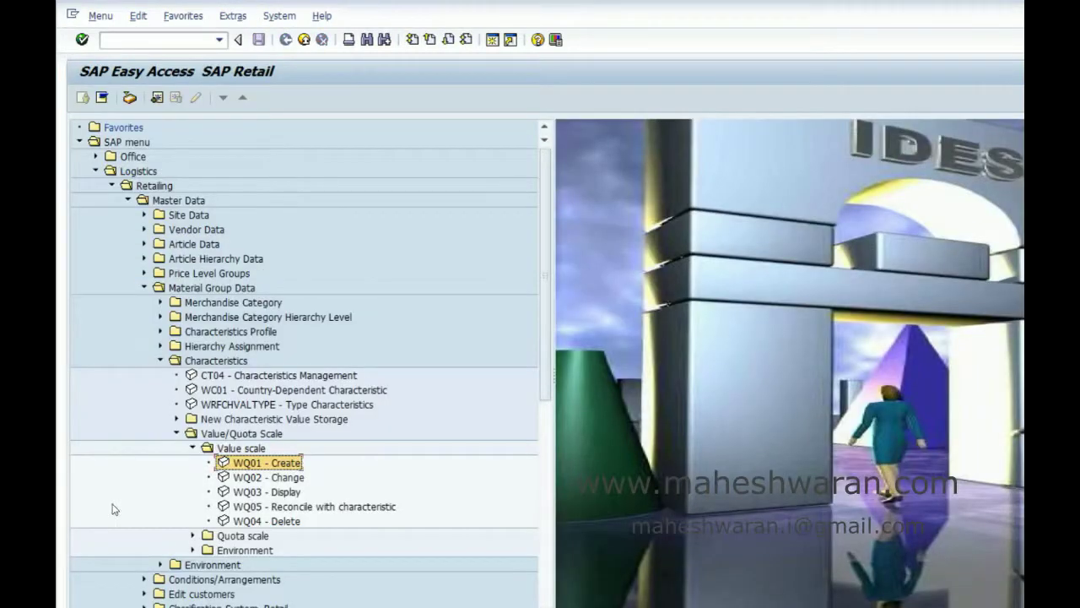
Expand the Quota scale folder and reopen the WQ01 transaction for creating a value scale
left_click(193, 449)
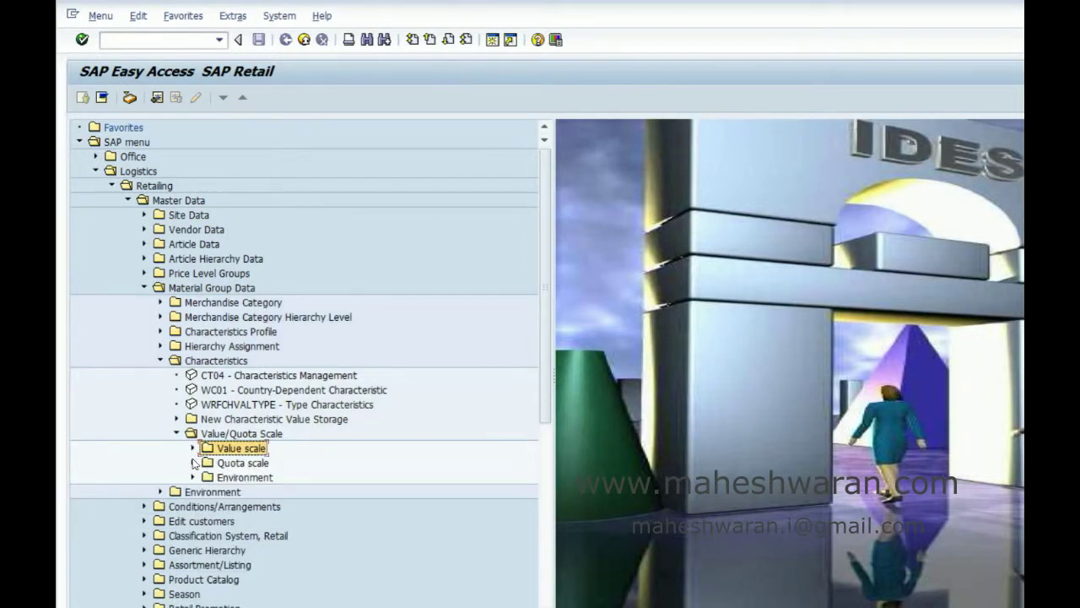
left_click(194, 463)
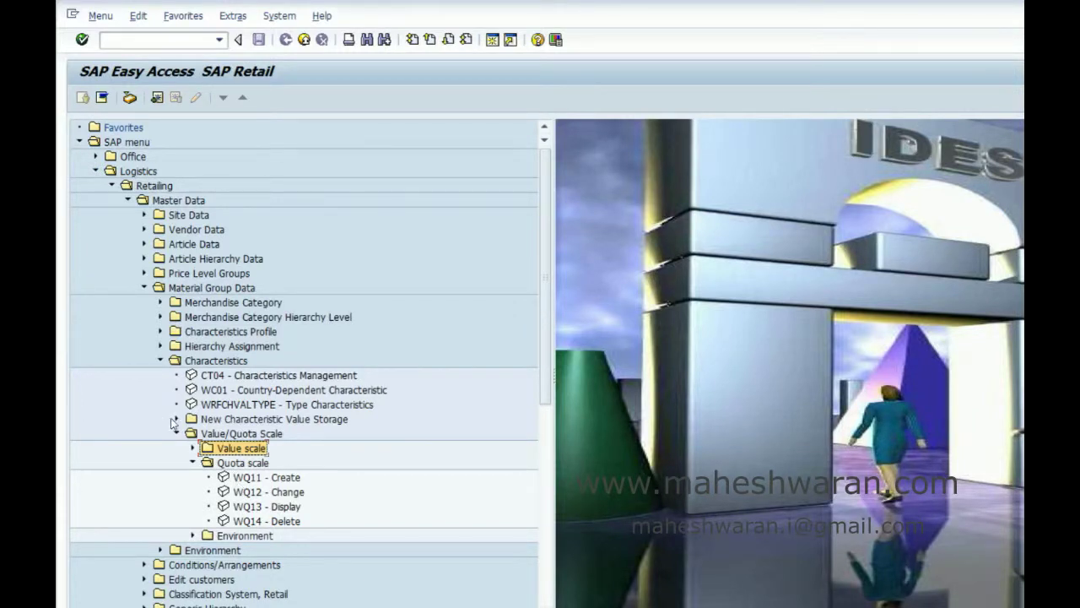
left_click(193, 448)
double_click(244, 464)
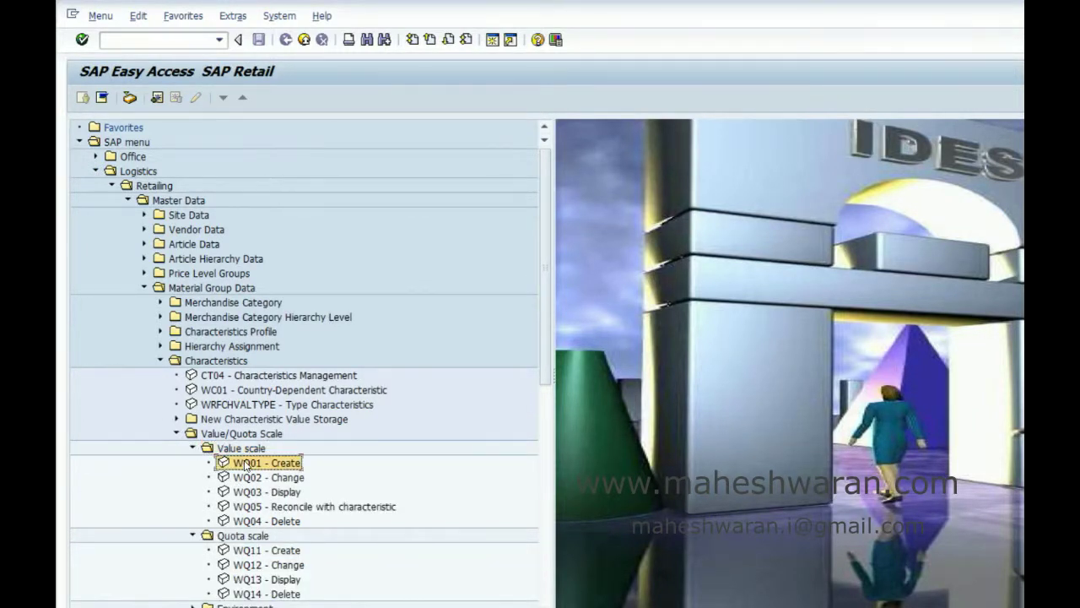
Start a new value scale WWVS02 for the characteristic WWSIZE
type("WWSI2")
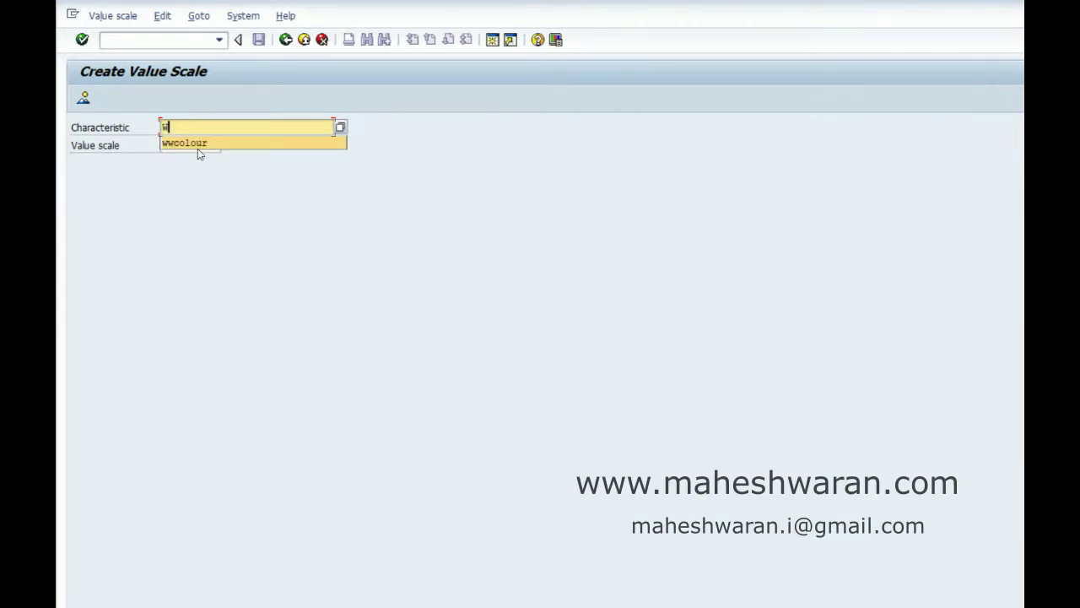
type("E")
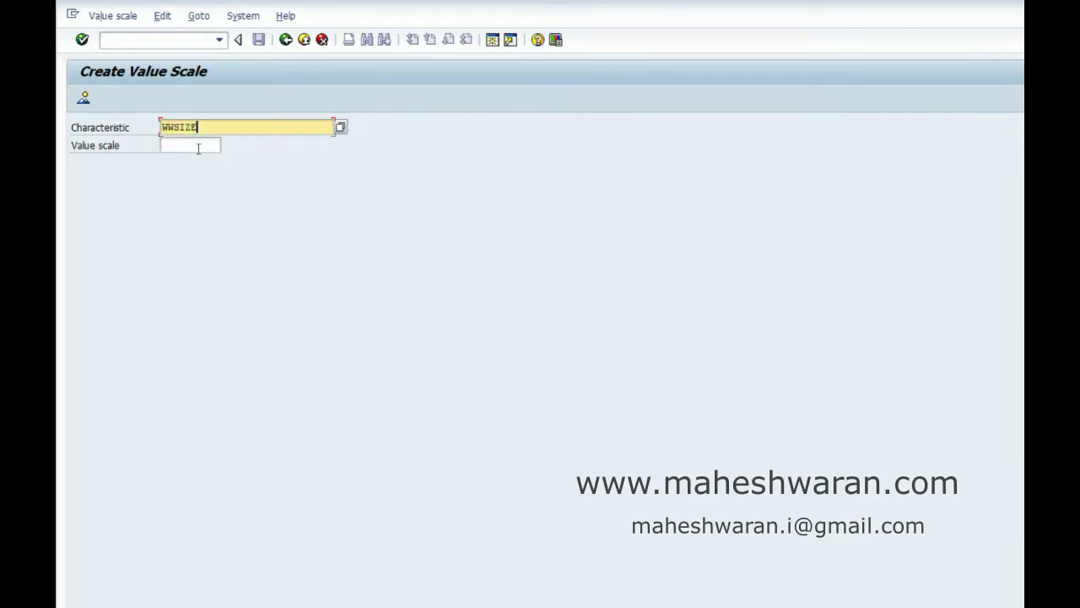
left_click(198, 148)
type("WW")
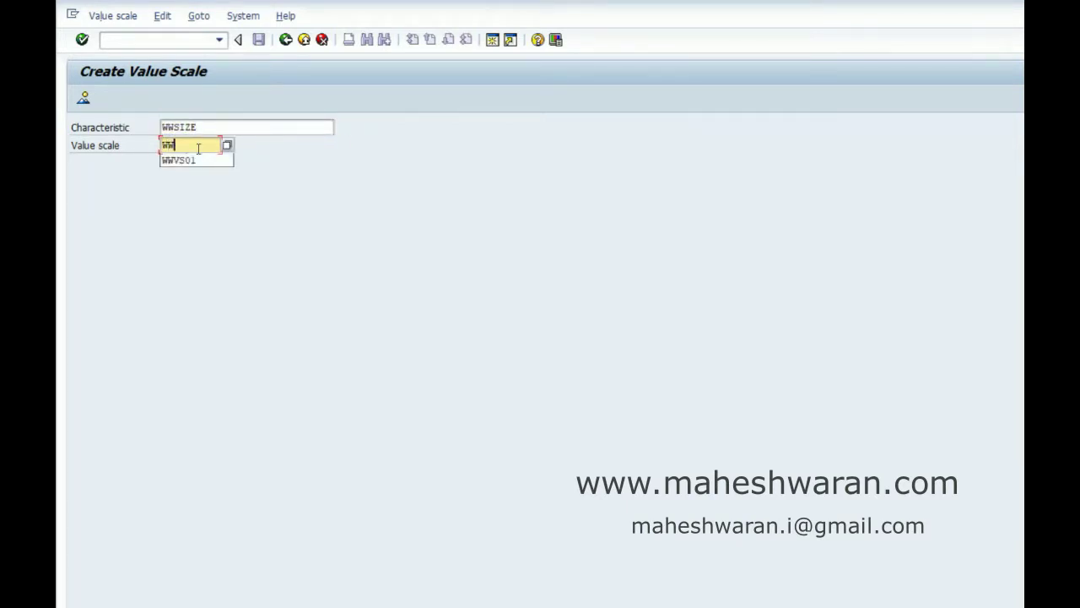
type("VS02")
key("Return")
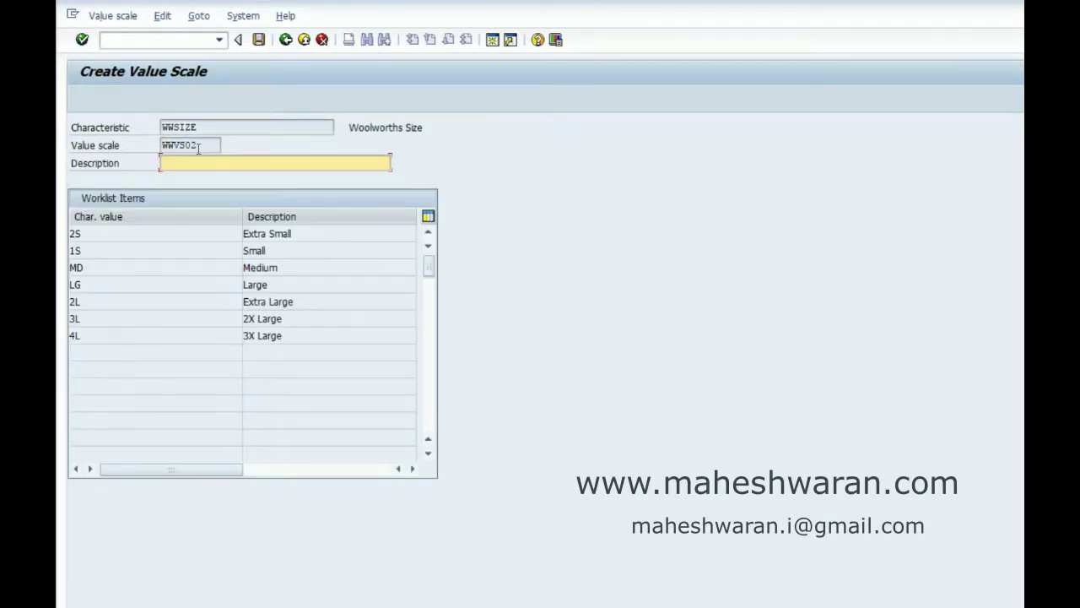
Describe the value scale as "Woolworths Size VS", save it and return to the SAP Easy Access menu
type("Wo")
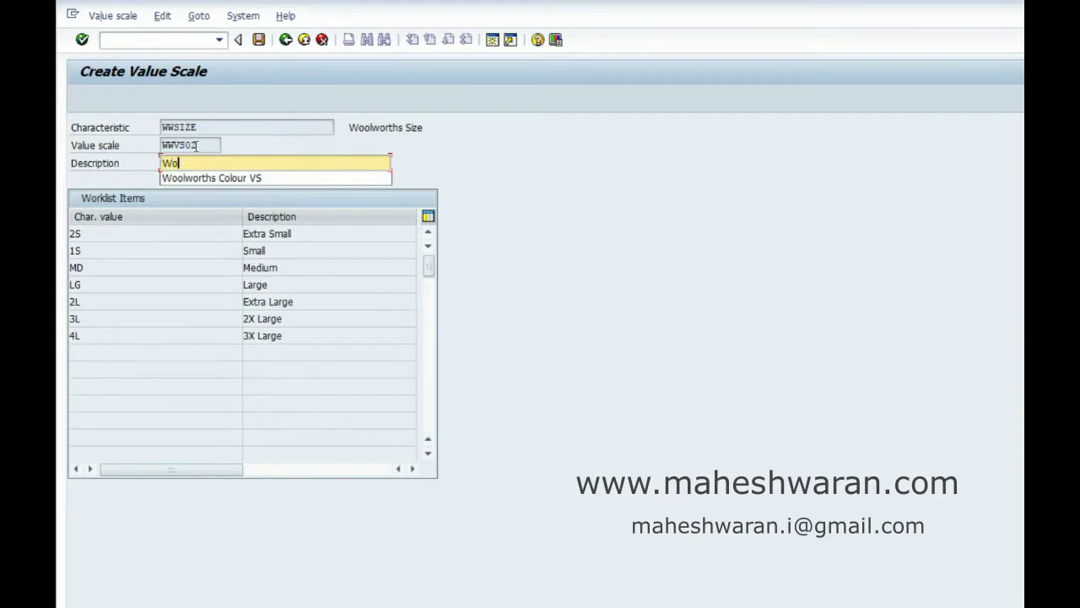
type("olworths Size VS")
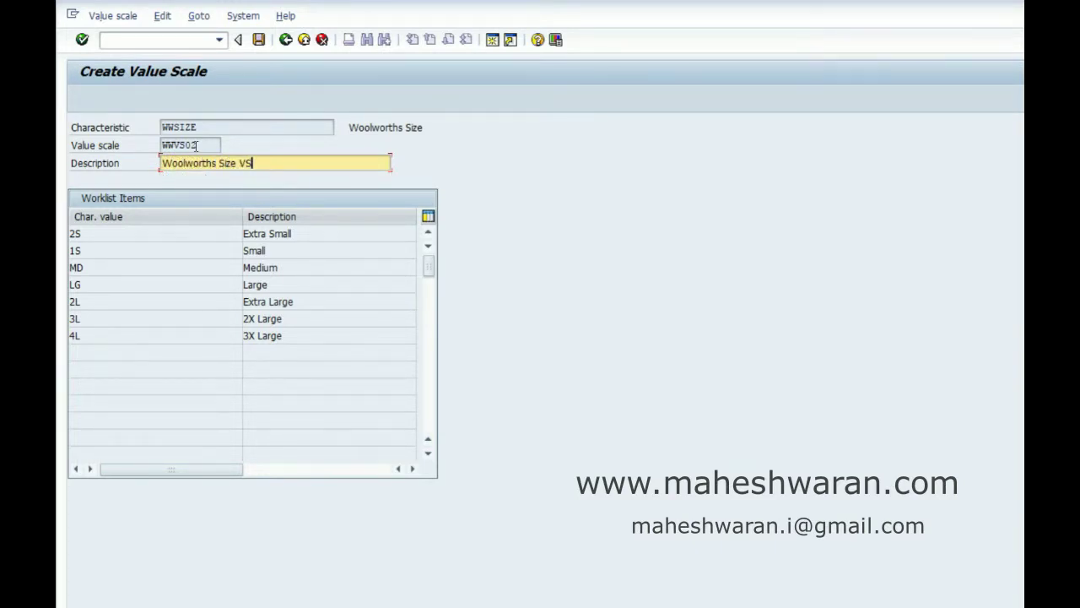
key("Return")
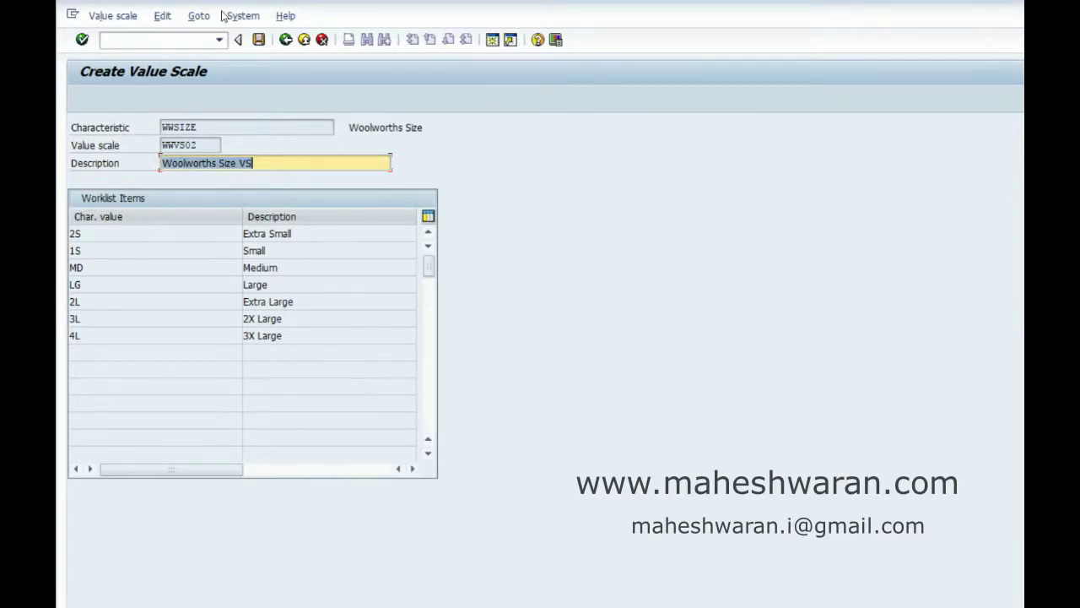
left_click(258, 39)
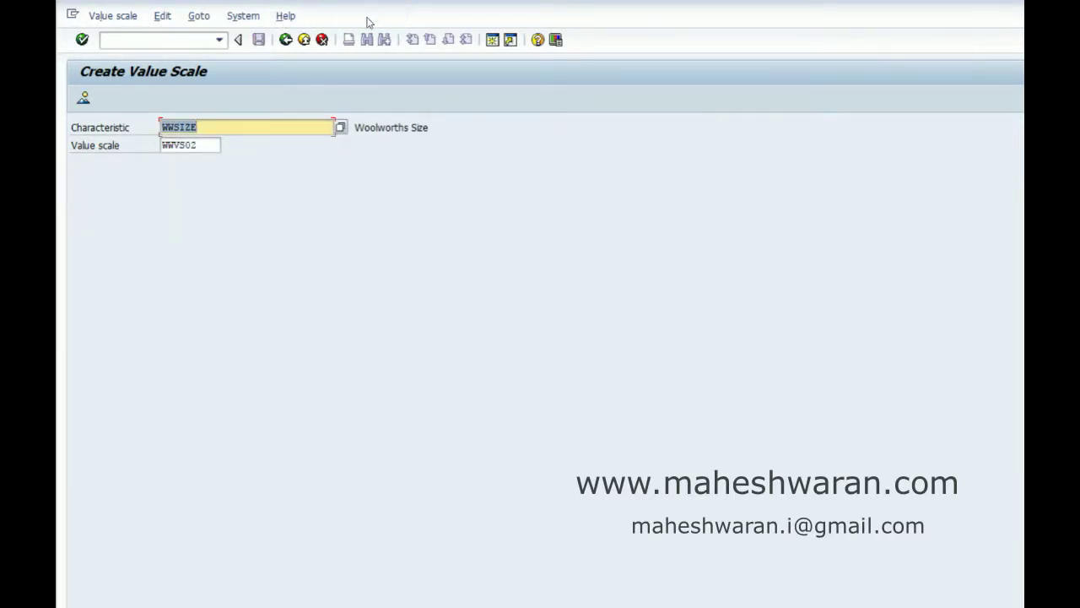
left_click(286, 40)
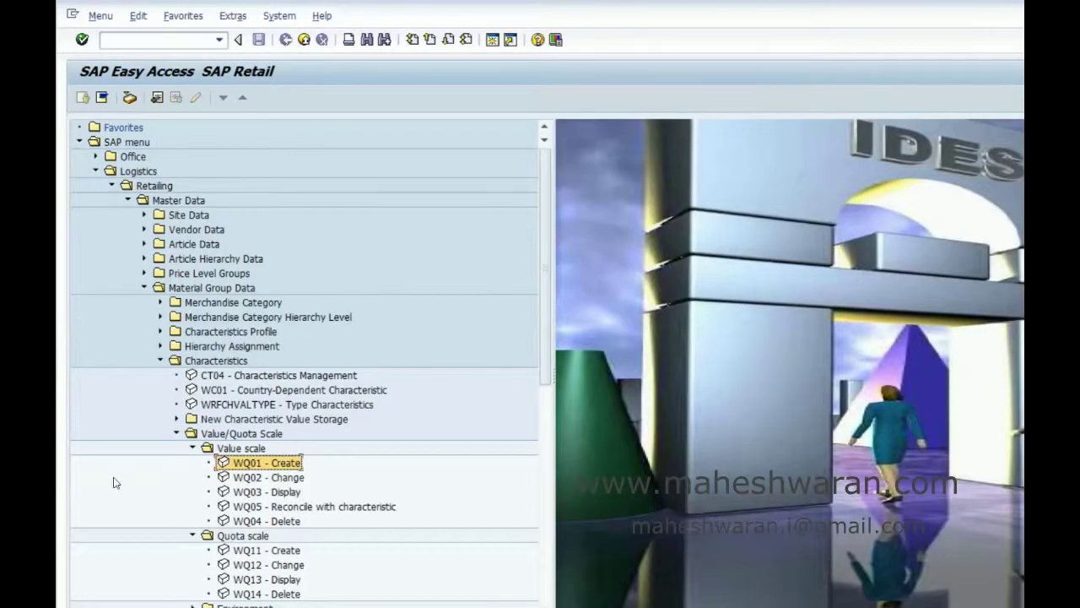
Open the WQ11 Create transaction and start quota scale WWQS01 for characteristic WWCOLOUR with value scale WWVS01
left_click(193, 449)
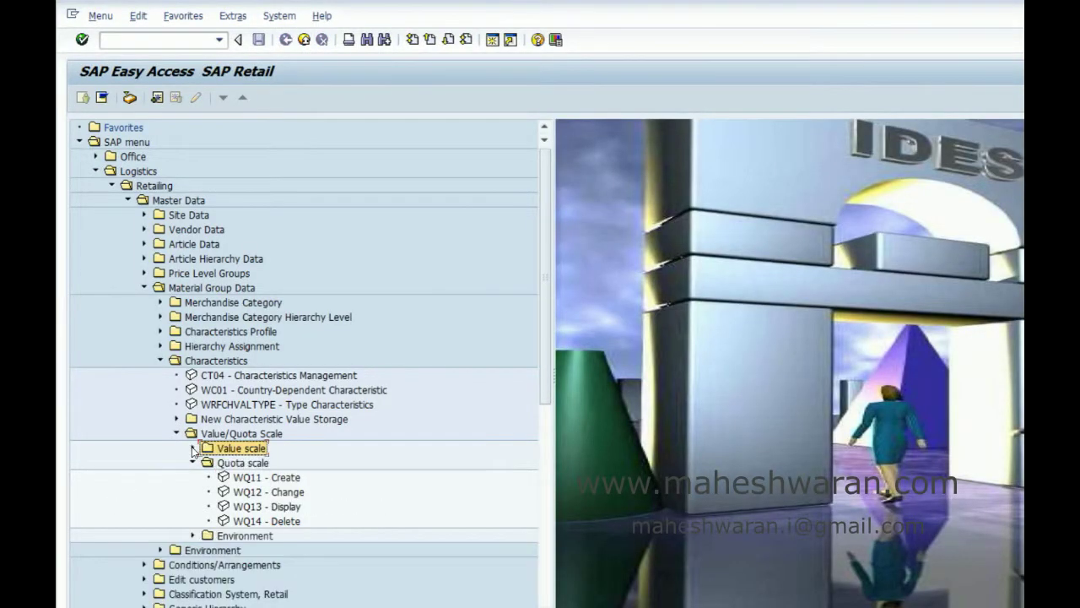
double_click(256, 480)
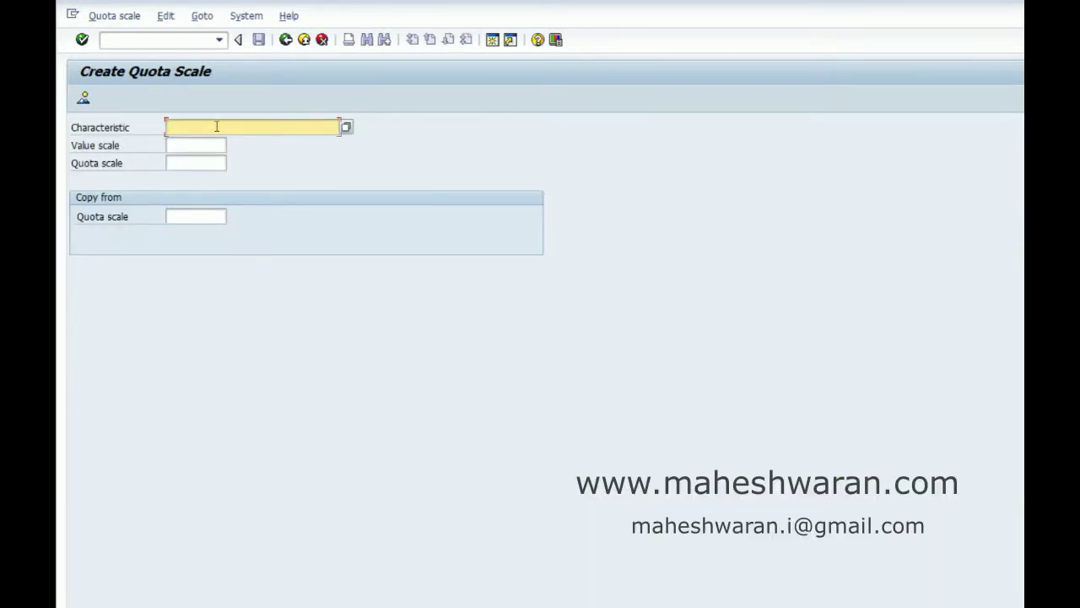
type("WW")
key("Down")
key("Down")
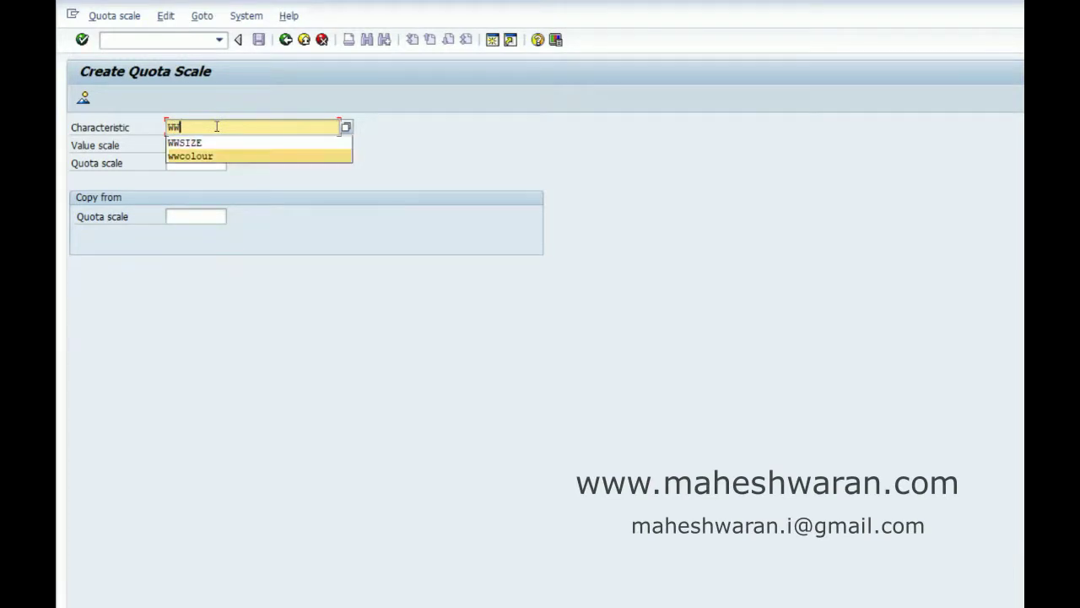
key("Return")
key("Tab")
type("WWVS01")
key("Tab")
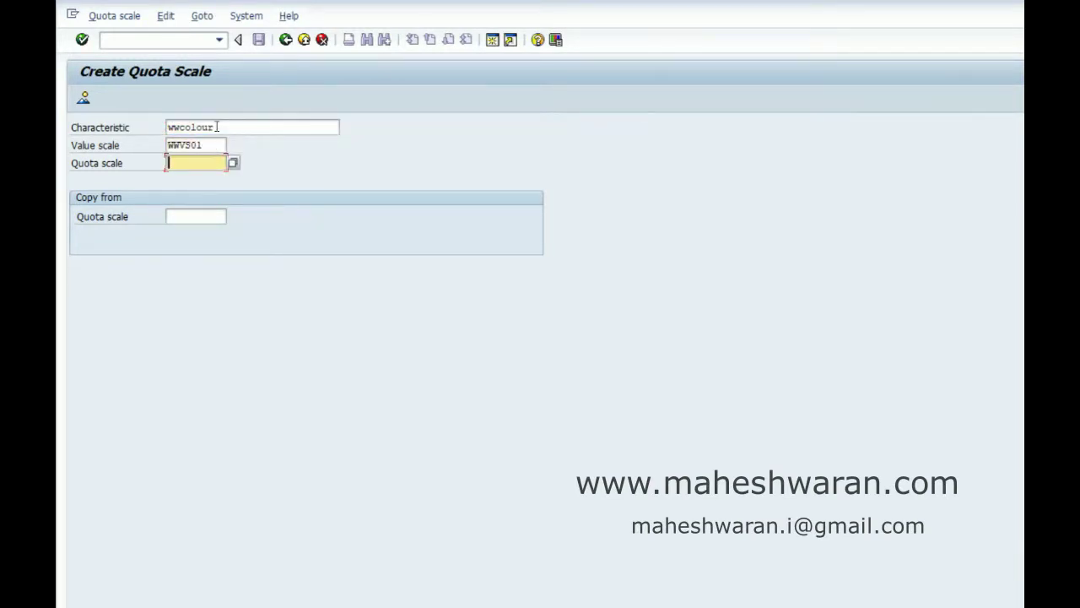
type("WWQS01")
key("Return")
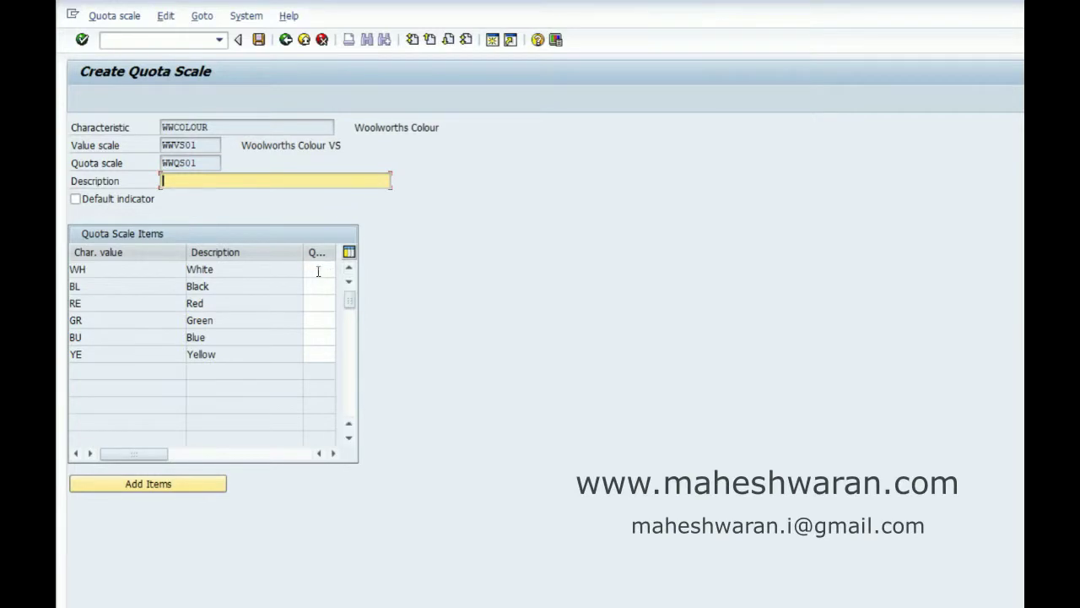
Widen the Quota column and set the quotas to 25 for White, 10 for Black, 15 for Red and 15 for Green
mouse_move(303, 254)
left_mouse_down()
mouse_move(279, 255)
mouse_move(320, 254)
left_mouse_up()
left_click(299, 267)
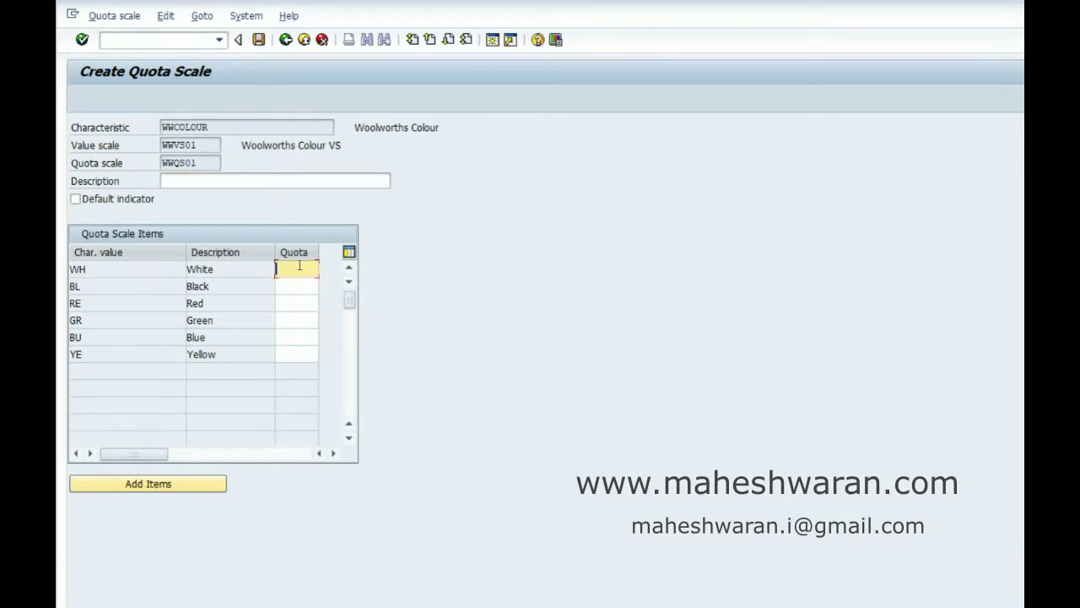
type("25")
key("Down")
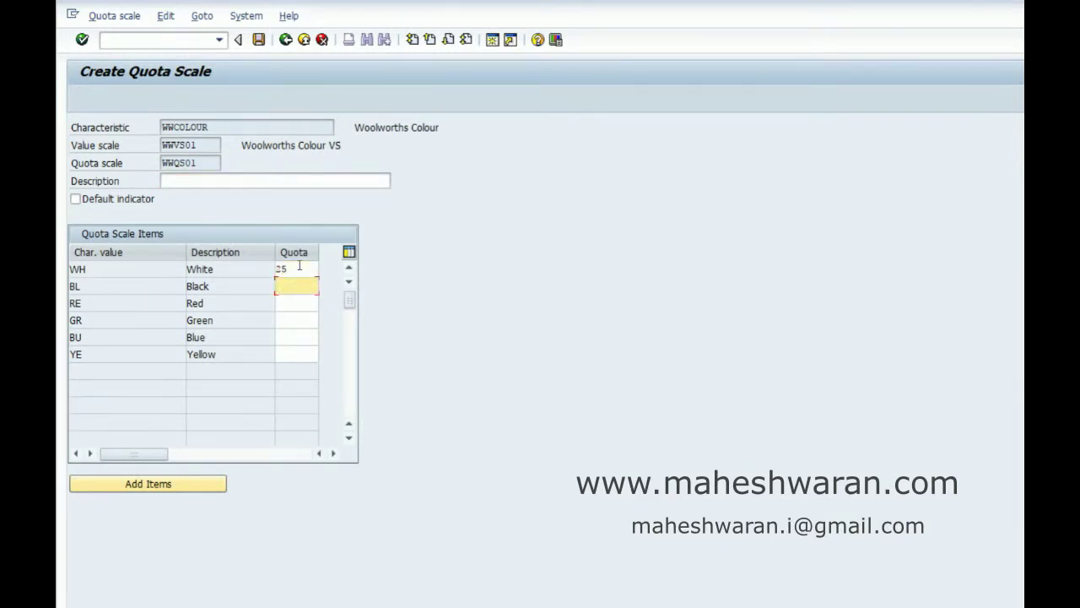
type("10")
key("Down")
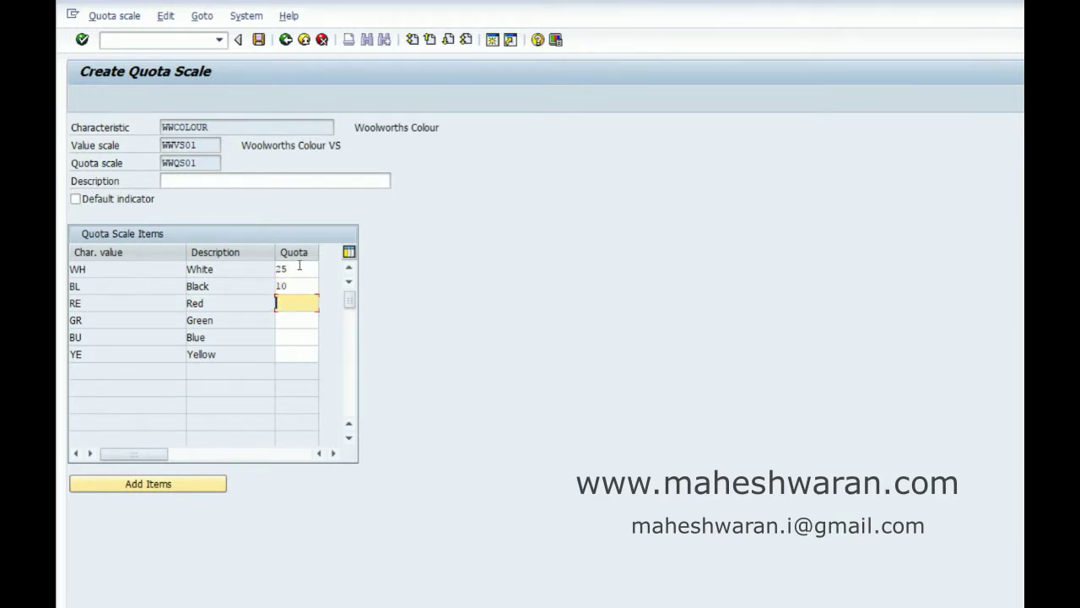
type("10")
key("BackSpace")
key("BackSpace")
type("15")
key("Down")
type("15")
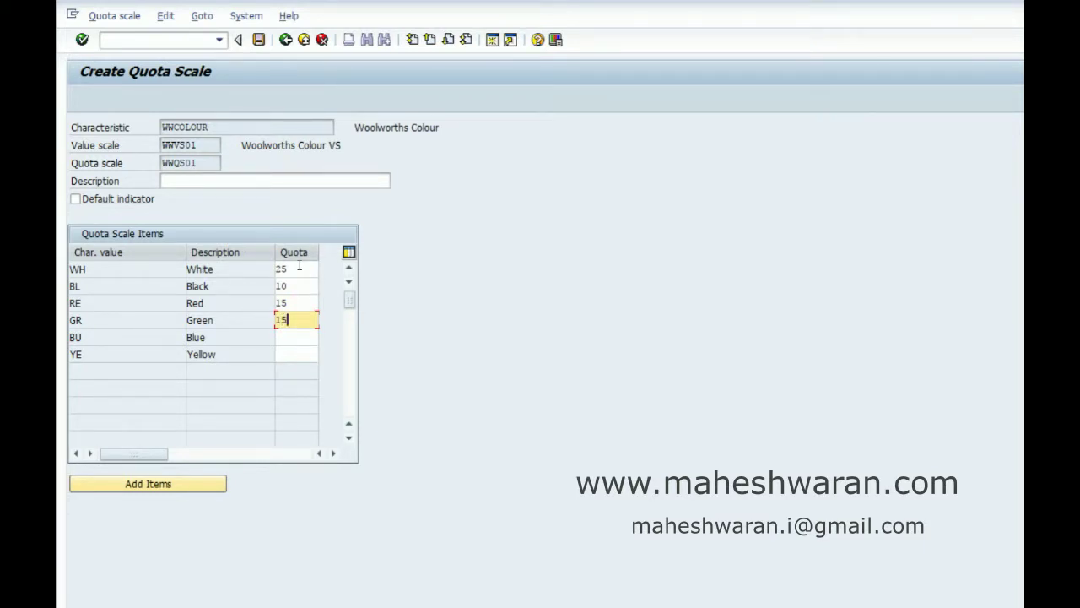
Set the quotas to 20 for Blue and 15 for Yellow, and confirm the quota scale items
key("Down")
type("20")
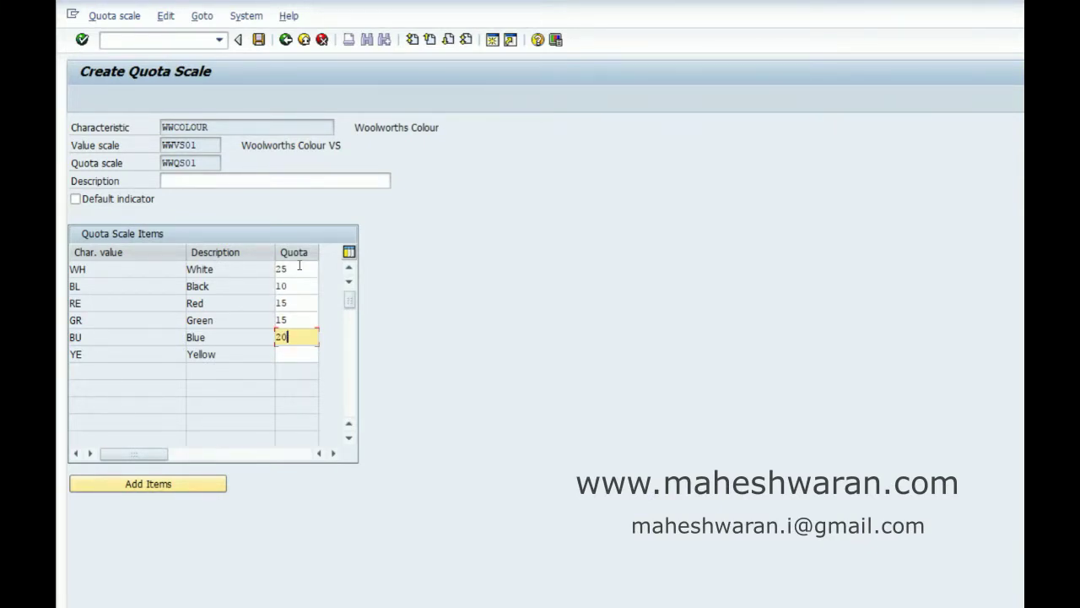
key("Tab")
type("15")
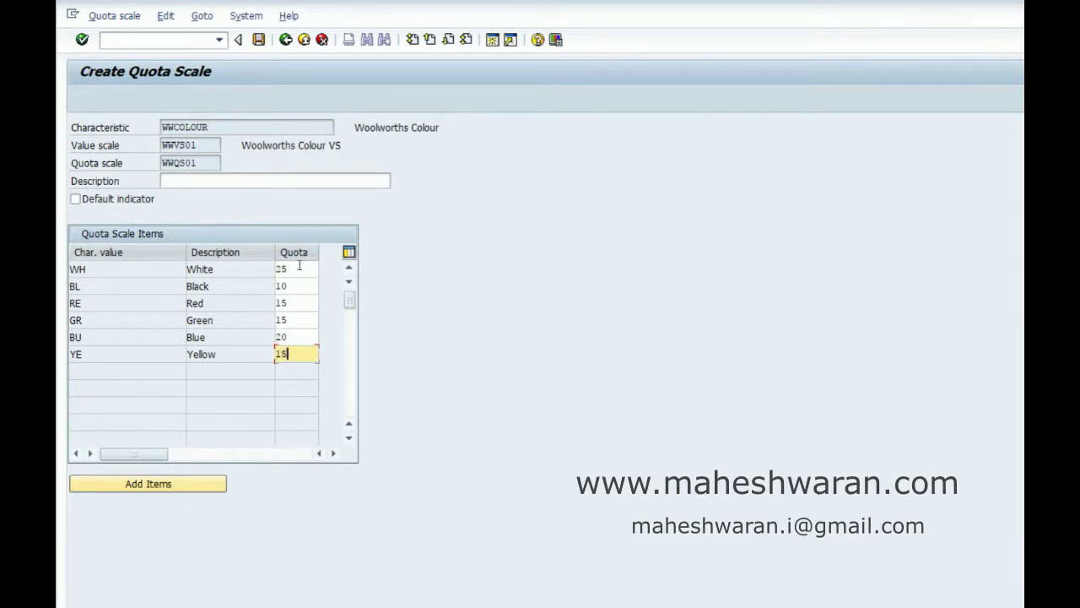
key("Return")
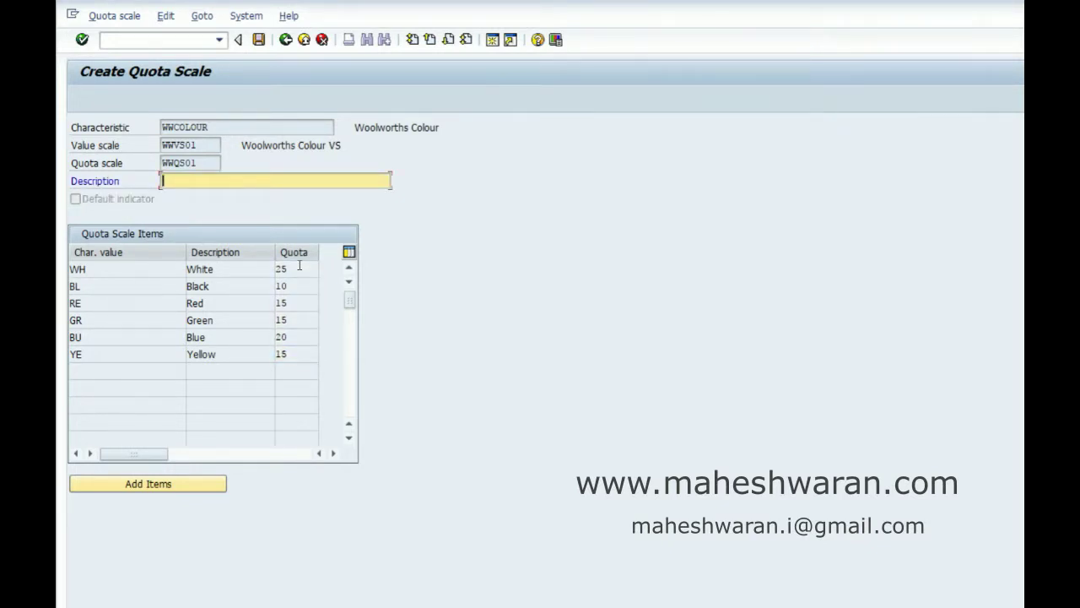
Describe the quota scale as "Woolworths Colour QS", set its default indicator and save it
type("Woolworths Colour QS")
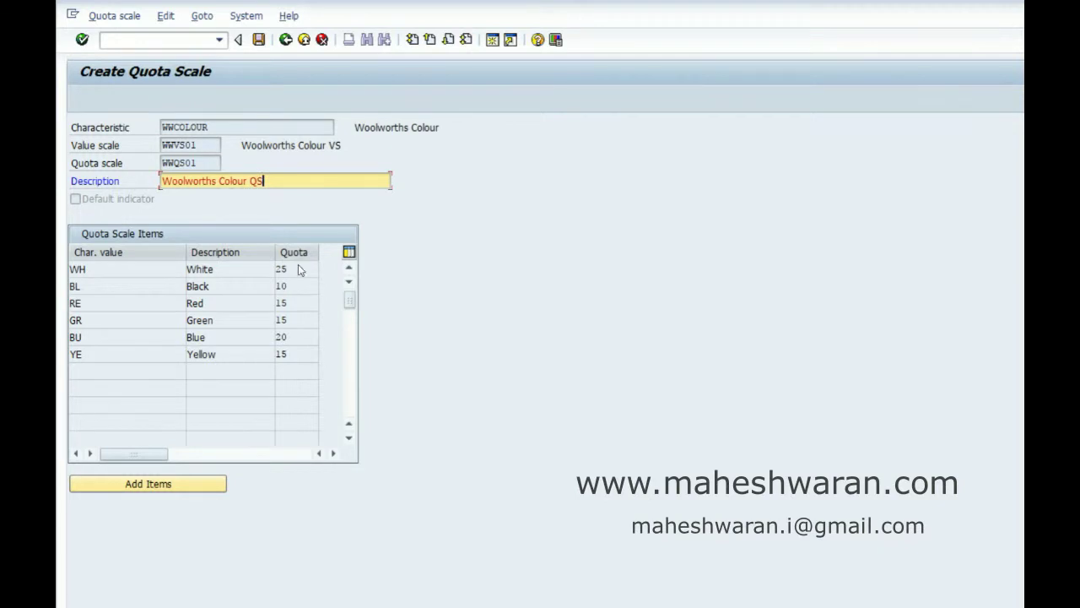
key("Return")
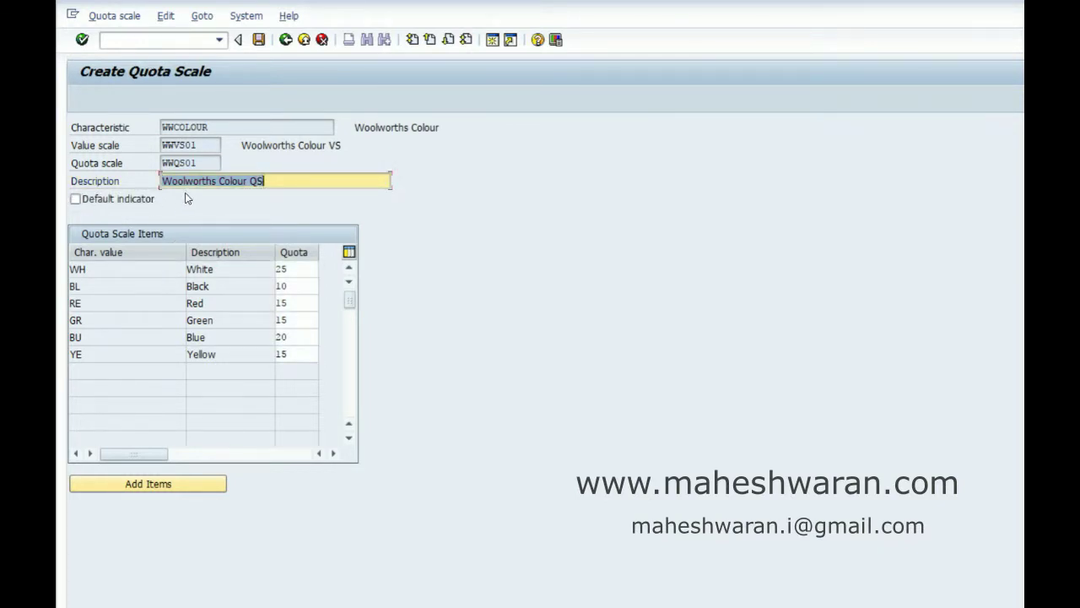
left_click(330, 180)
left_click(76, 200)
left_click(76, 200)
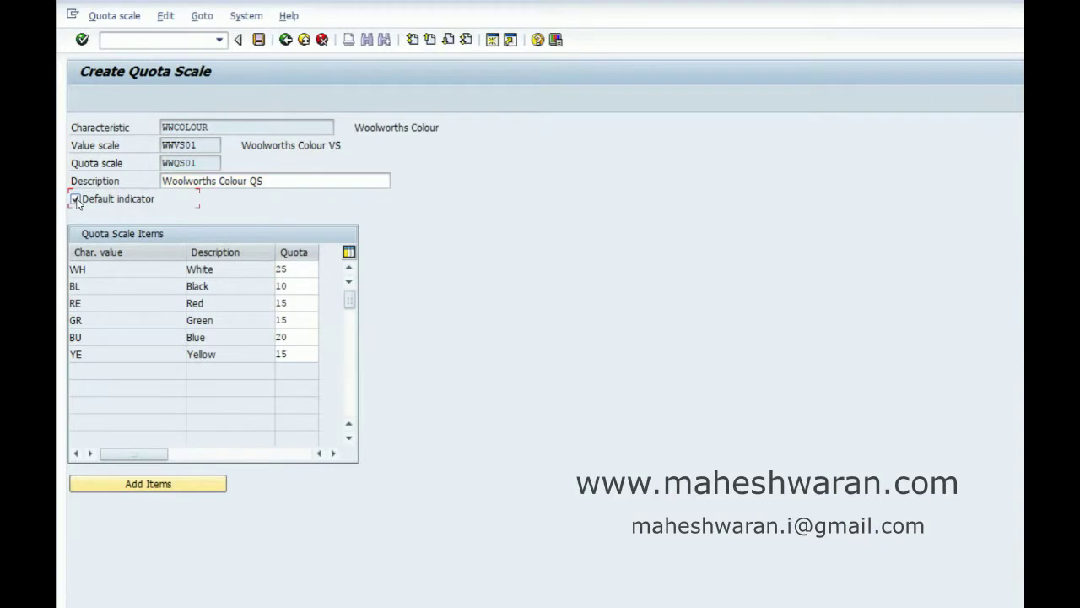
left_click(259, 40)
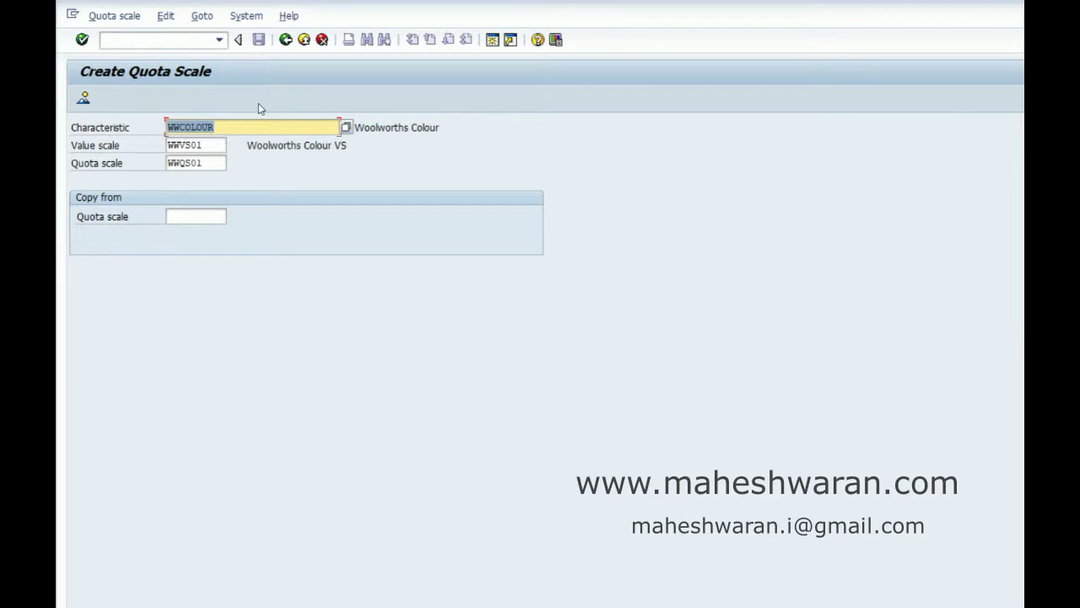
Start quota scale WWQS02 for characteristic WWSIZE with value scale WWVS02
type("WW")
key("Down")
key("Down")
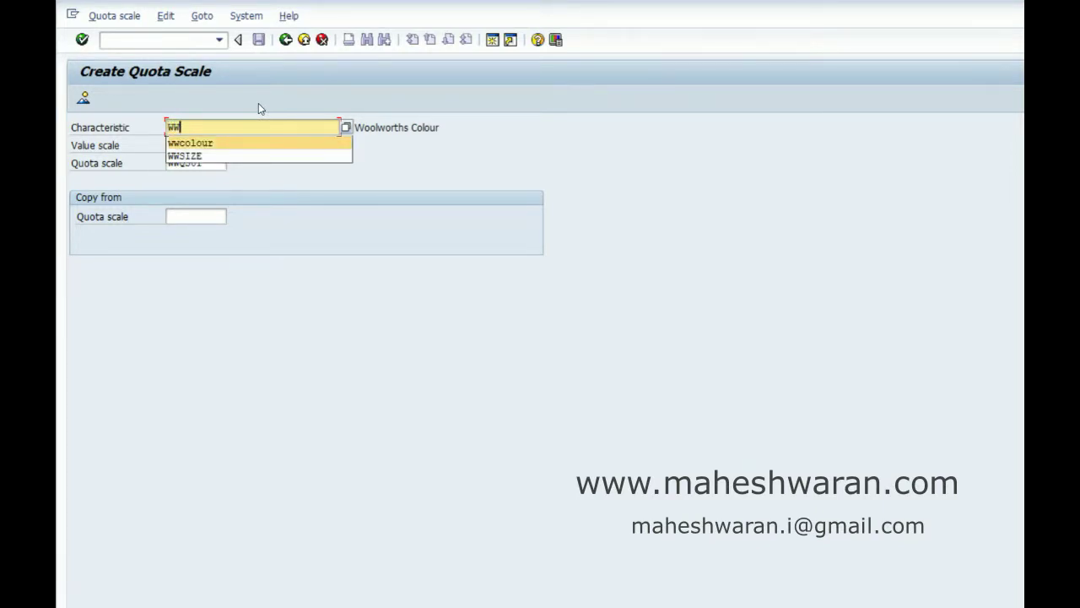
key("Return")
key("Tab")
key("End")
key("shift+Left")
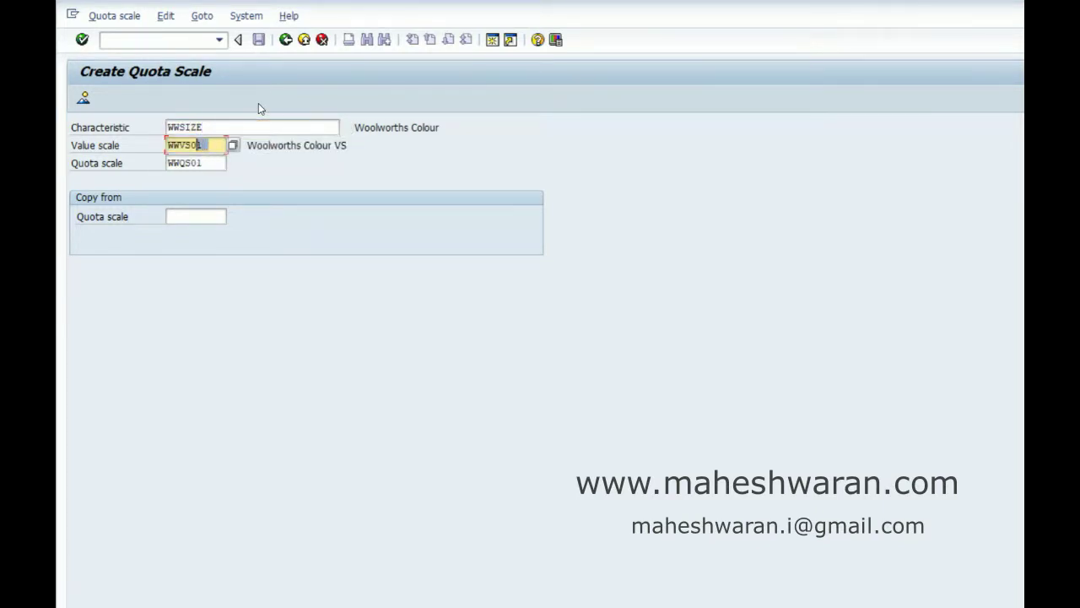
type("2")
key("Tab")
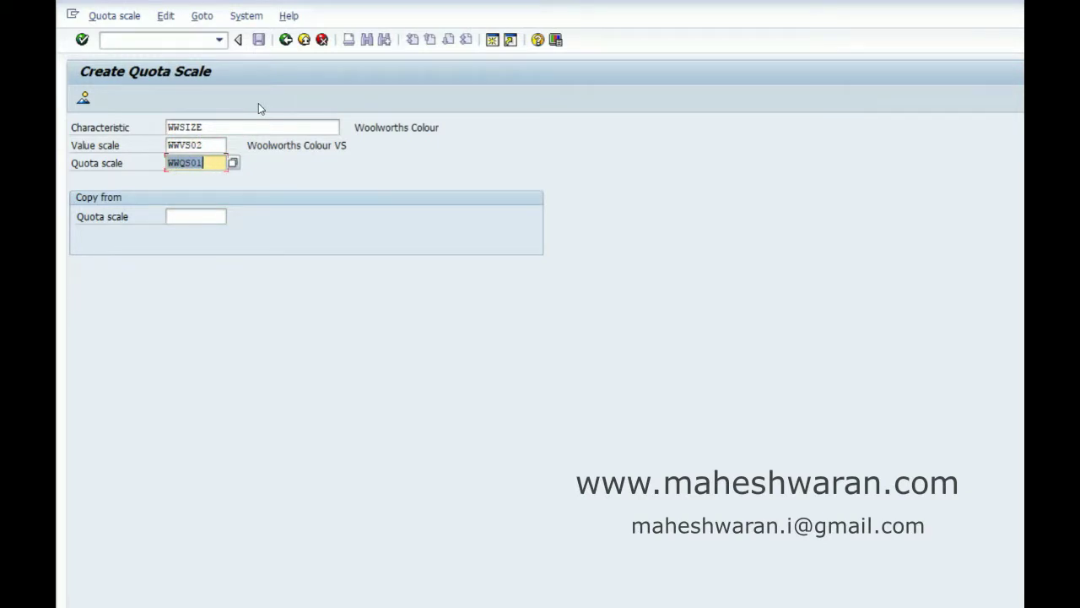
key("End")
key("shift+Left")
type("2")
key("Return")
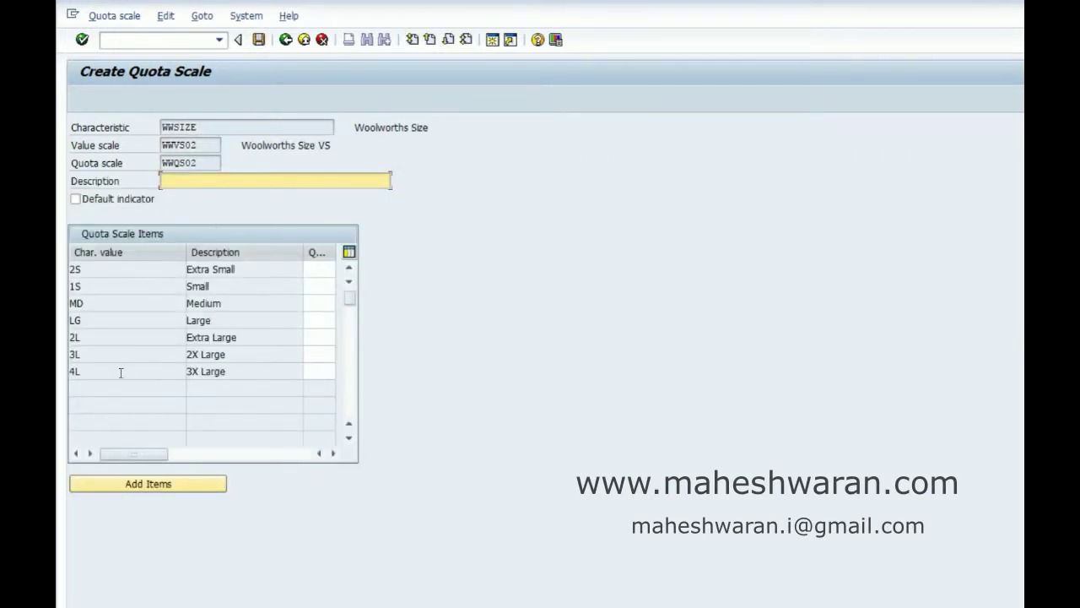
Set the quotas to 10 for Extra Small, 10 for Small and 20 for Medium
left_click(326, 269)
type("10")
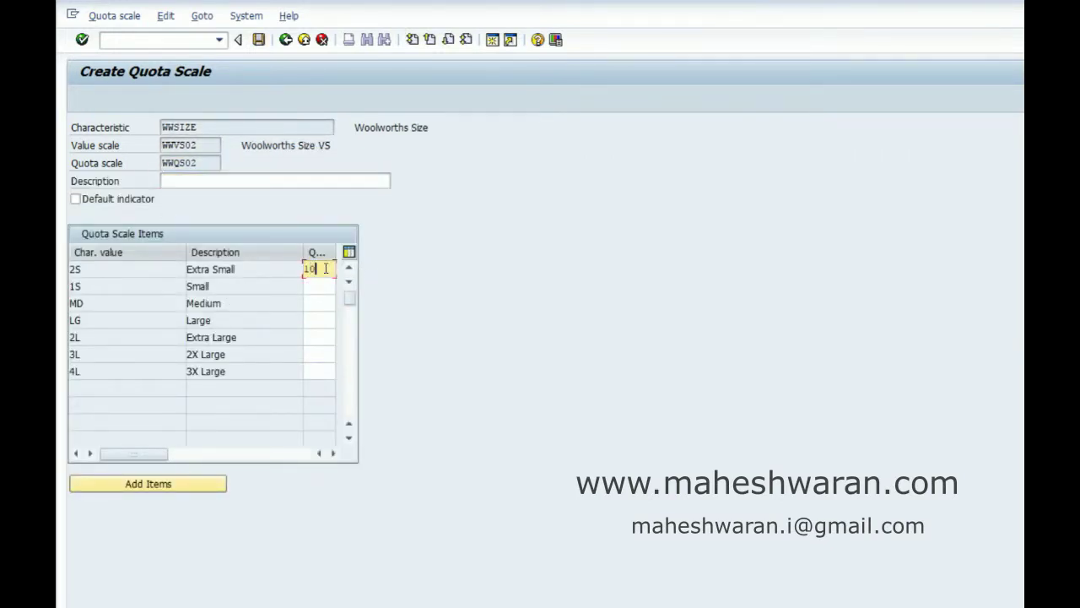
key("Tab")
type("10")
key("Tab")
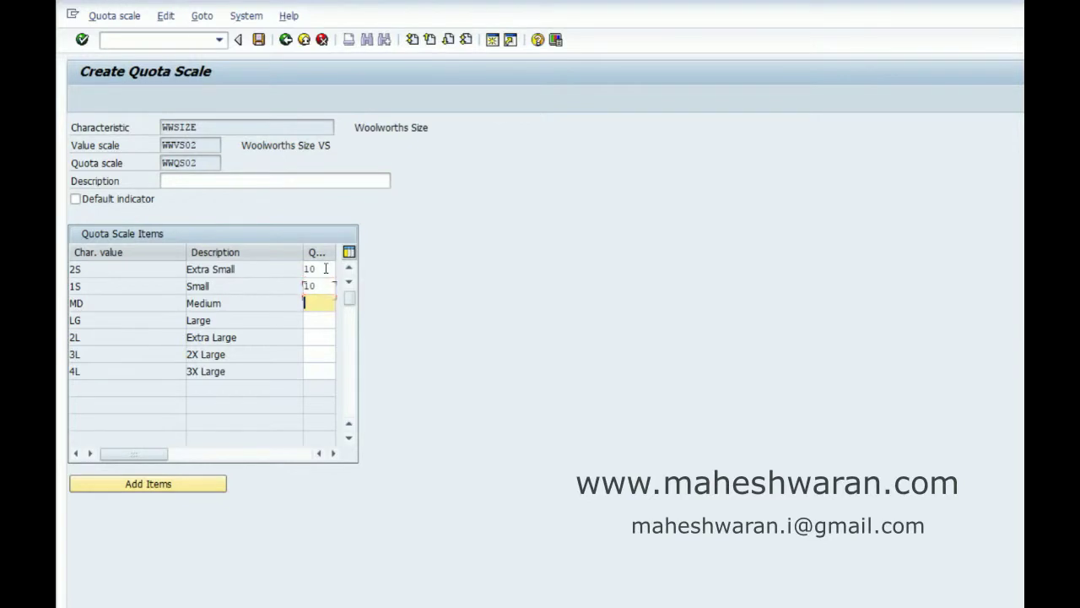
type("20")
key("Tab")
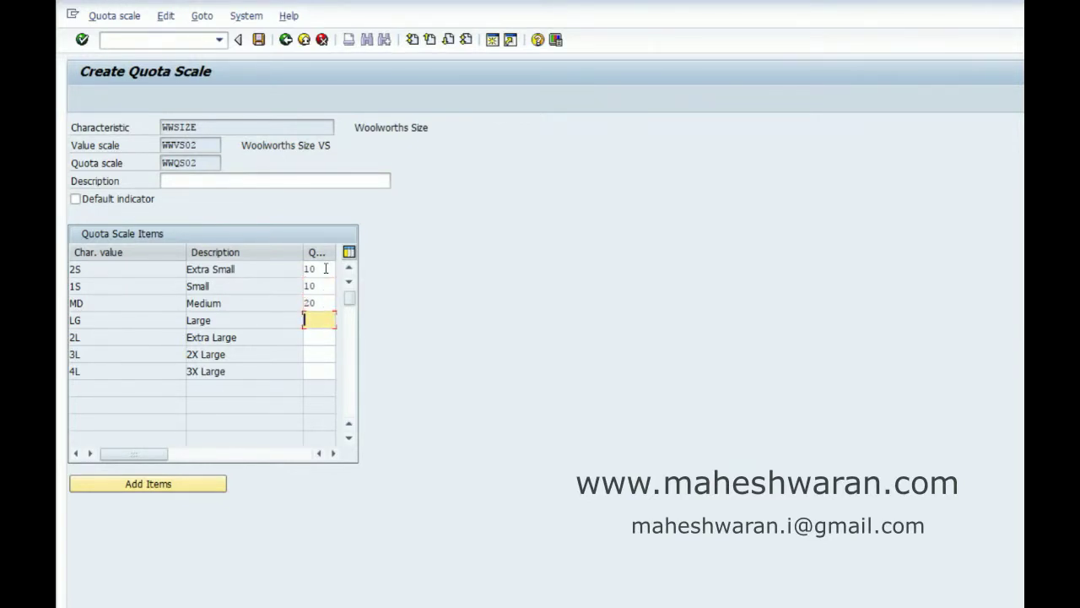
Set the quotas to 20 for Large, 10 for Extra Large, 10 for 2X Large and 20 for 3X Large
type("20")
key("Tab")
type("10")
key("Tab")
type("10")
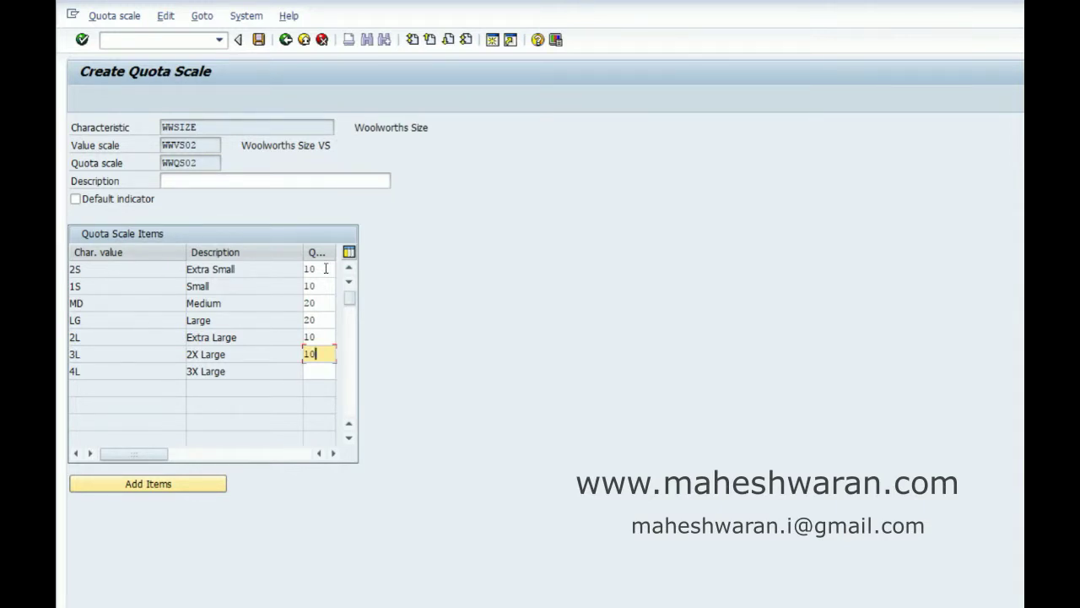
key("Tab")
type("20")
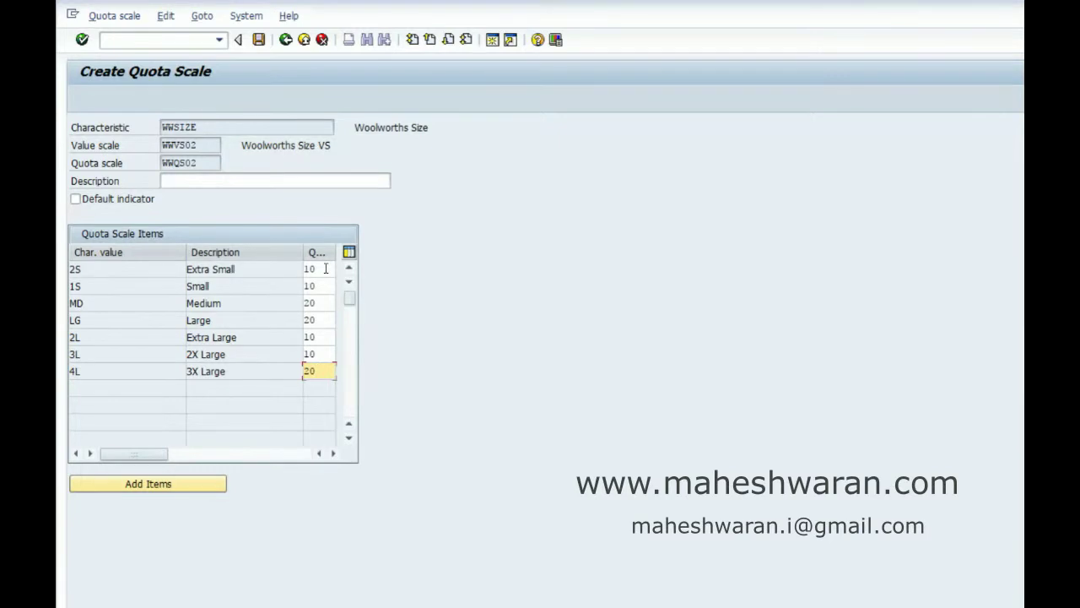
Describe the quota scale as "Woolworths Size QS", set its default indicator and save it
left_click(228, 177)
type("Woolwo")
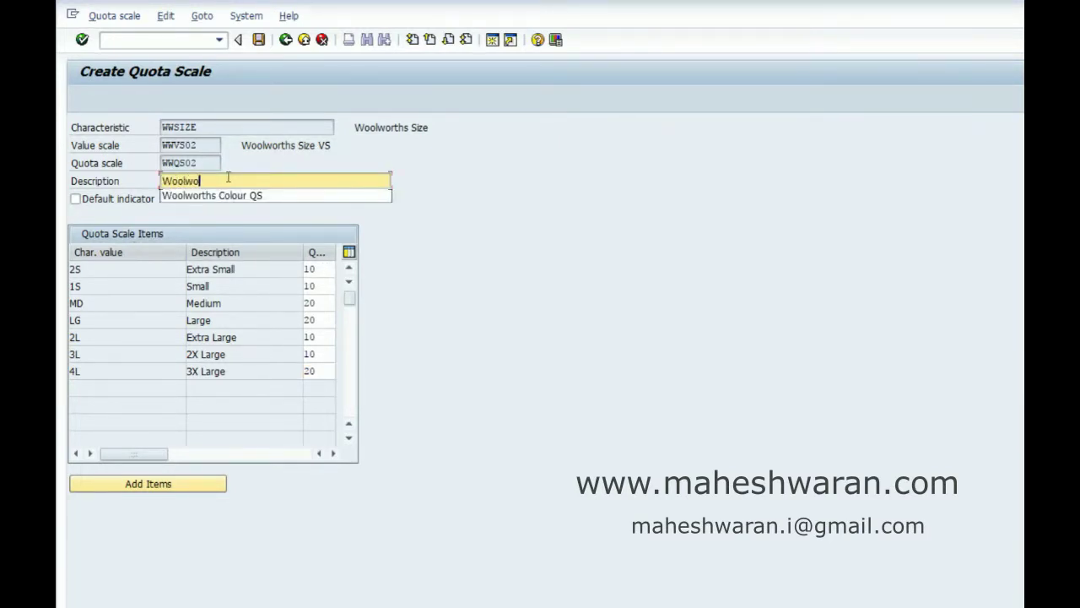
key("Down")
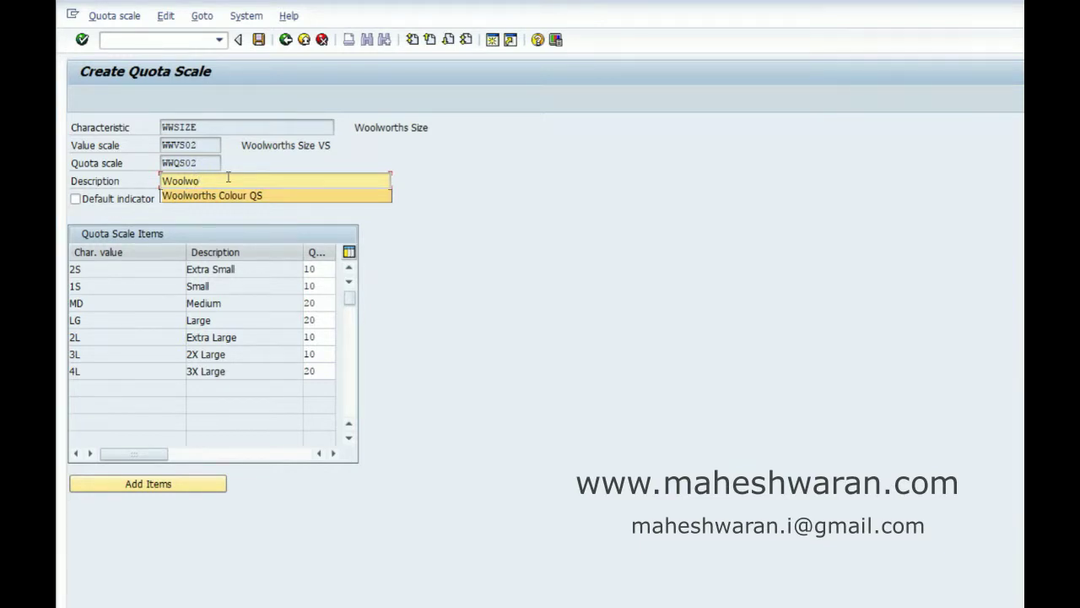
type("rths")
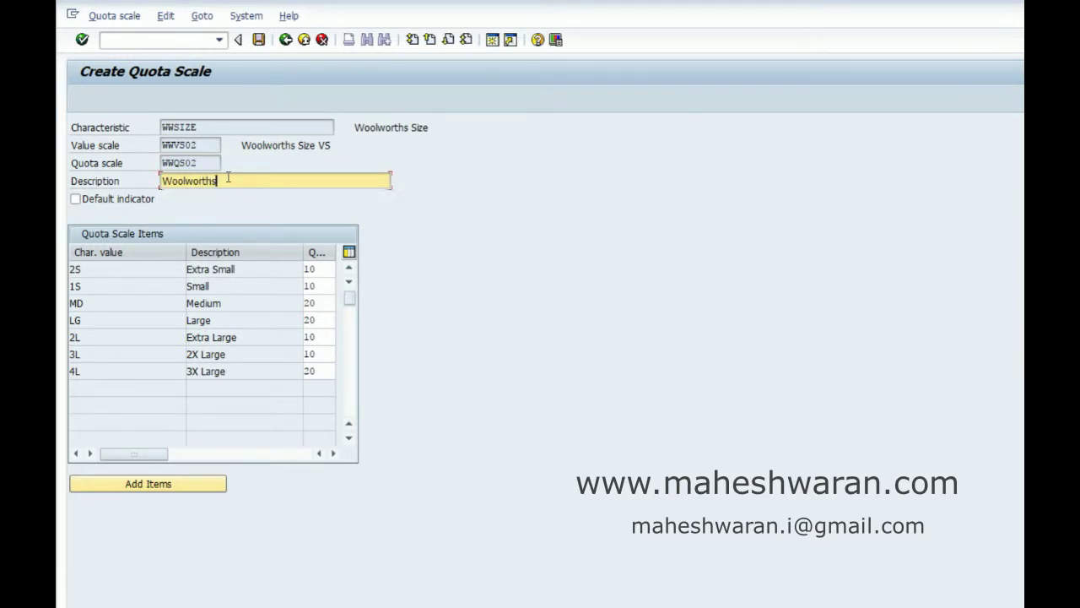
type(" Size QS")
left_click(76, 200)
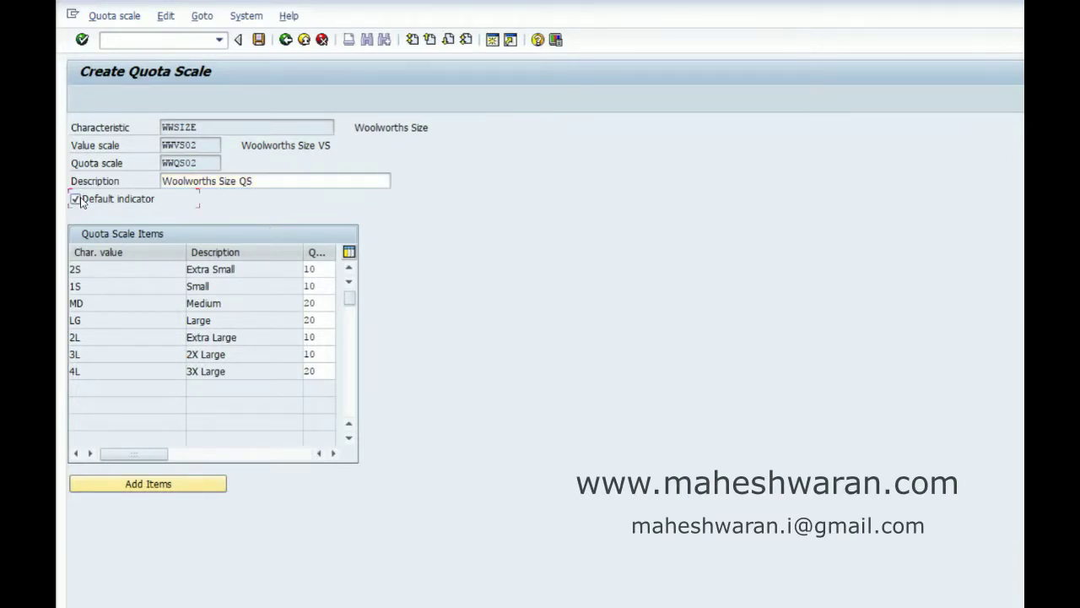
left_click(260, 41)
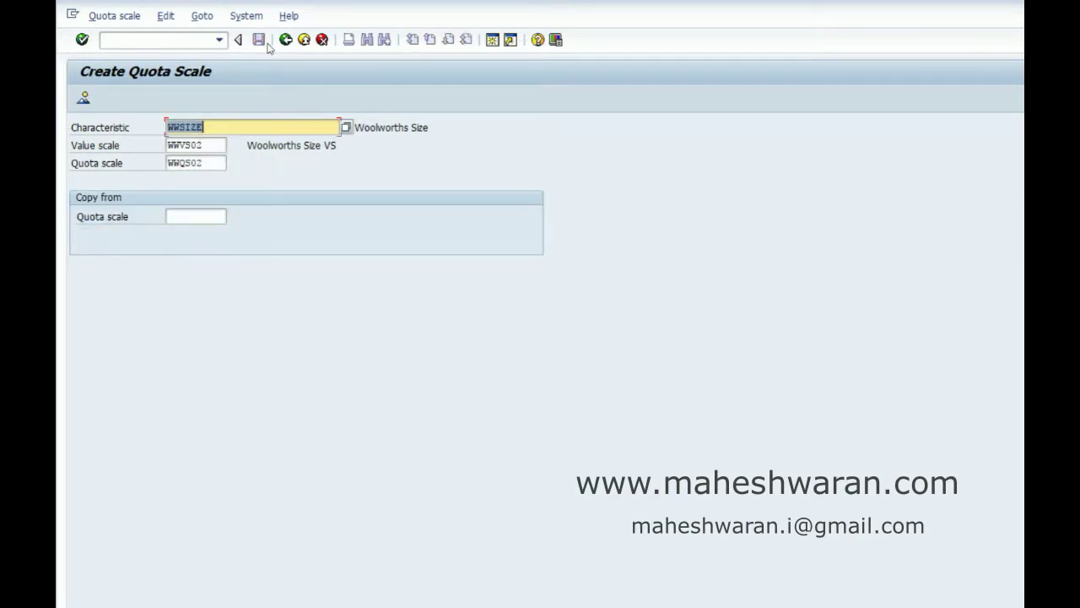
Leave quota scale creation and return to the Quota scale folder in the SAP Easy Access menu
left_click(286, 42)
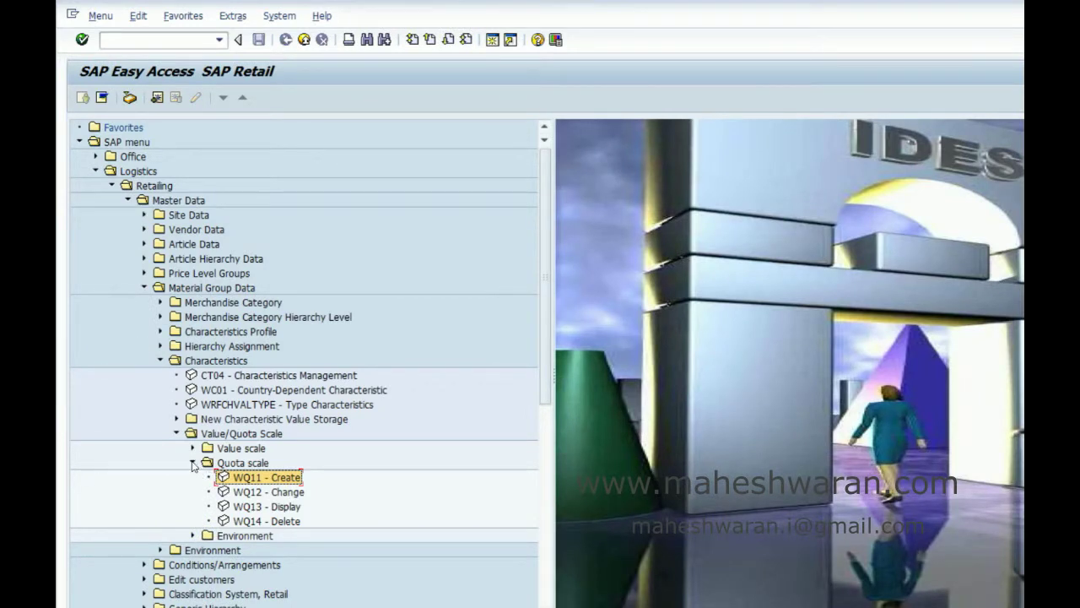
left_click(193, 463)
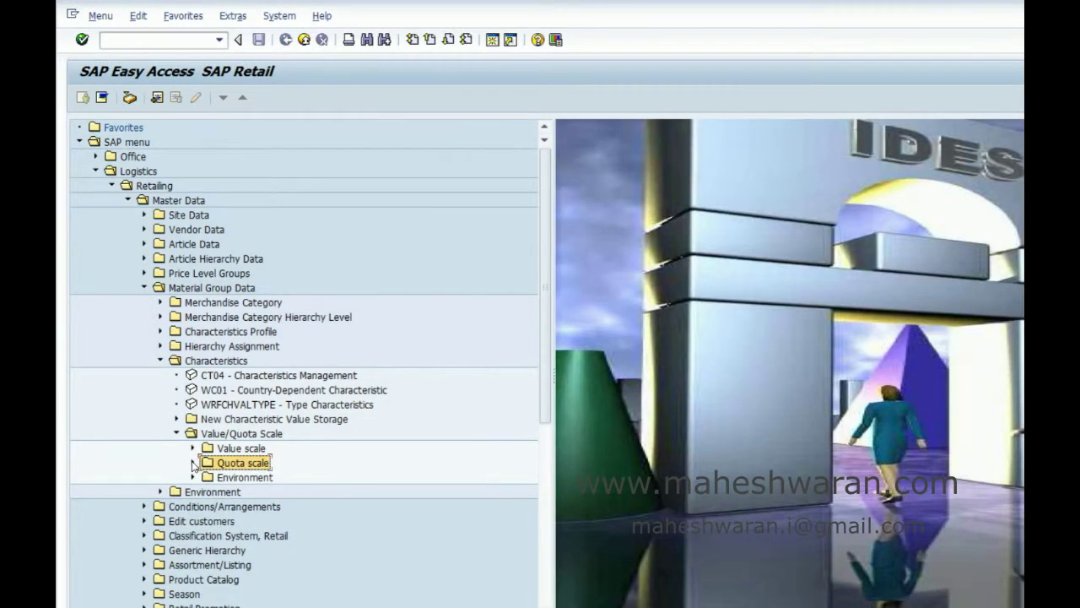
left_click(193, 463)
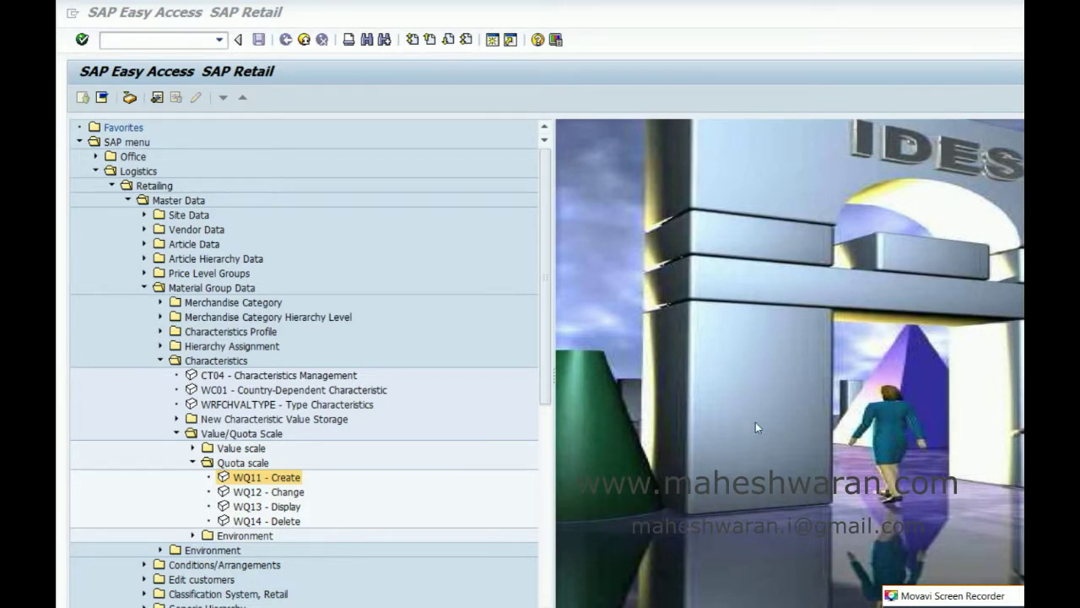
Open the Change Article transaction for generic article 100015 and display its size and colour variants
left_click(146, 39)
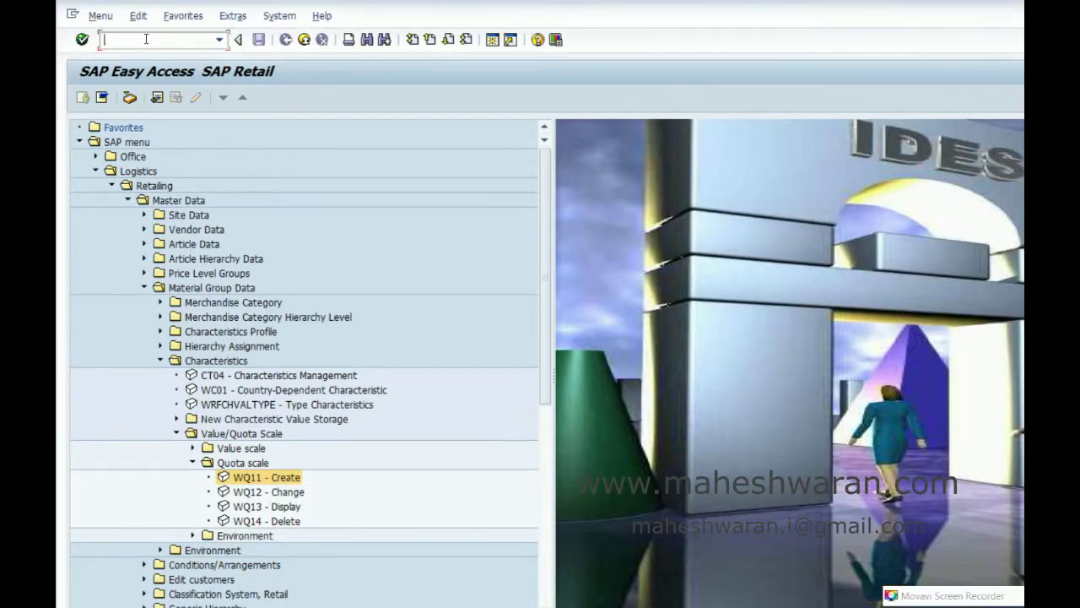
type("/")
type("nwq11")
key("Return")
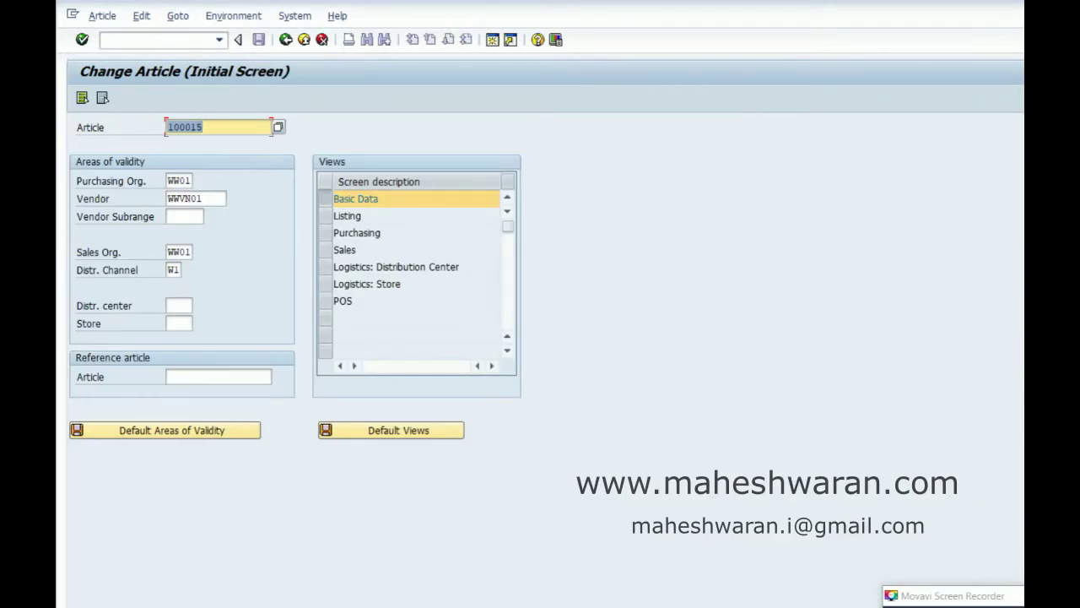
key("Return")
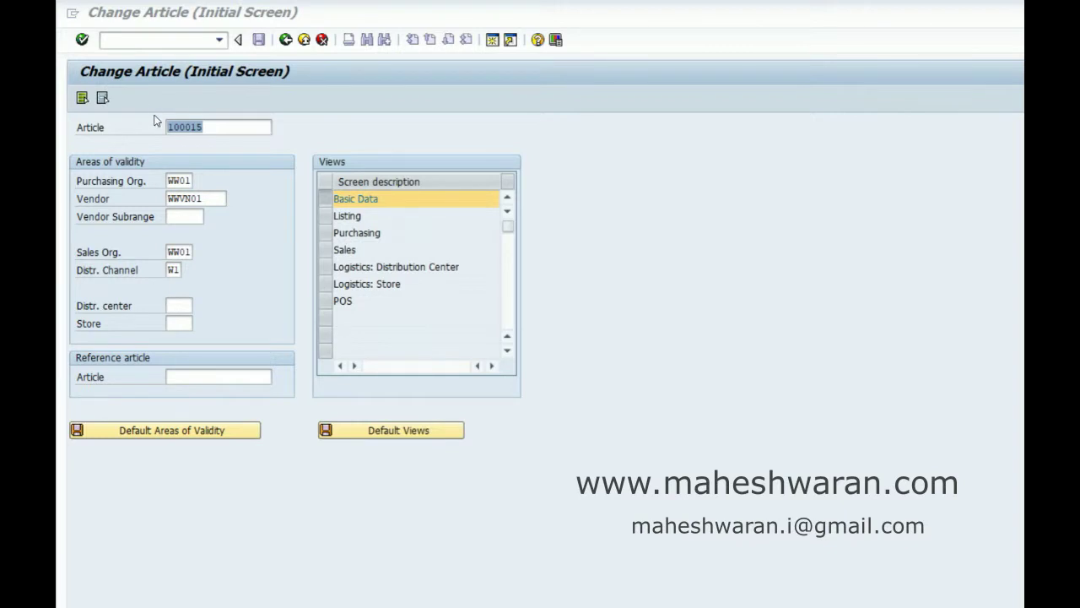
left_click(233, 127)
key("Return")
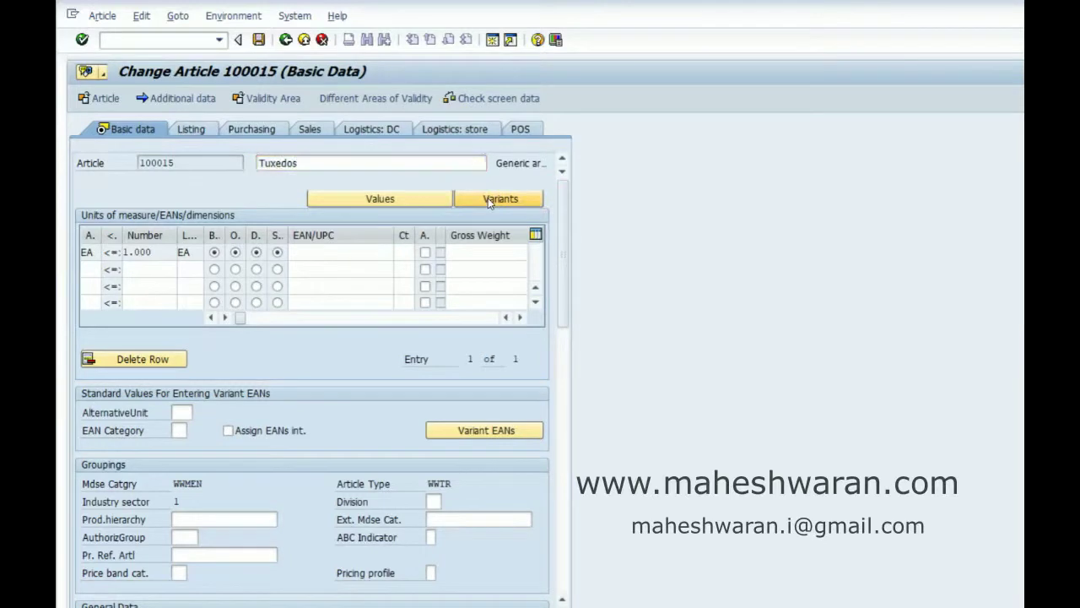
left_click(488, 198)
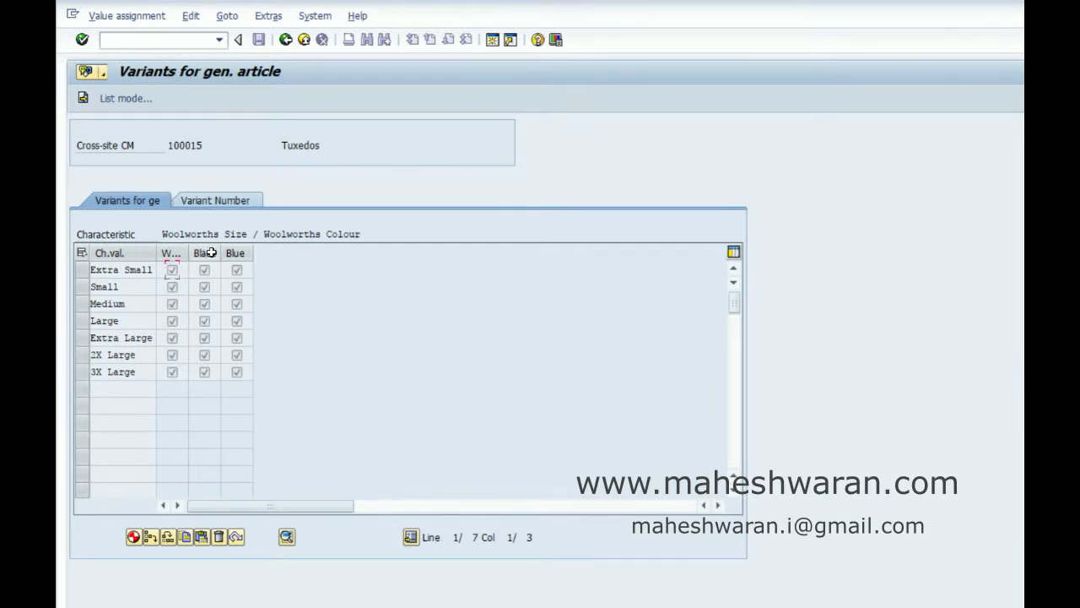
Open the Create Purchase Order transaction and enter vendor WWVN01 for a standard PO
left_click(130, 36)
type("/nm")
type("m42")
key("Return")
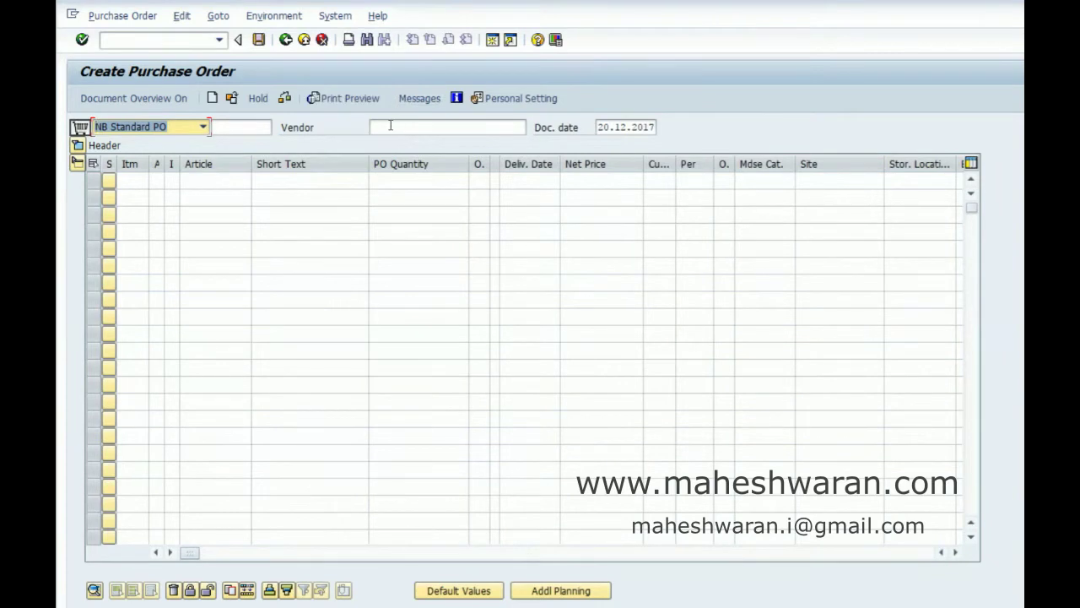
left_click(391, 125)
type("wwm01")
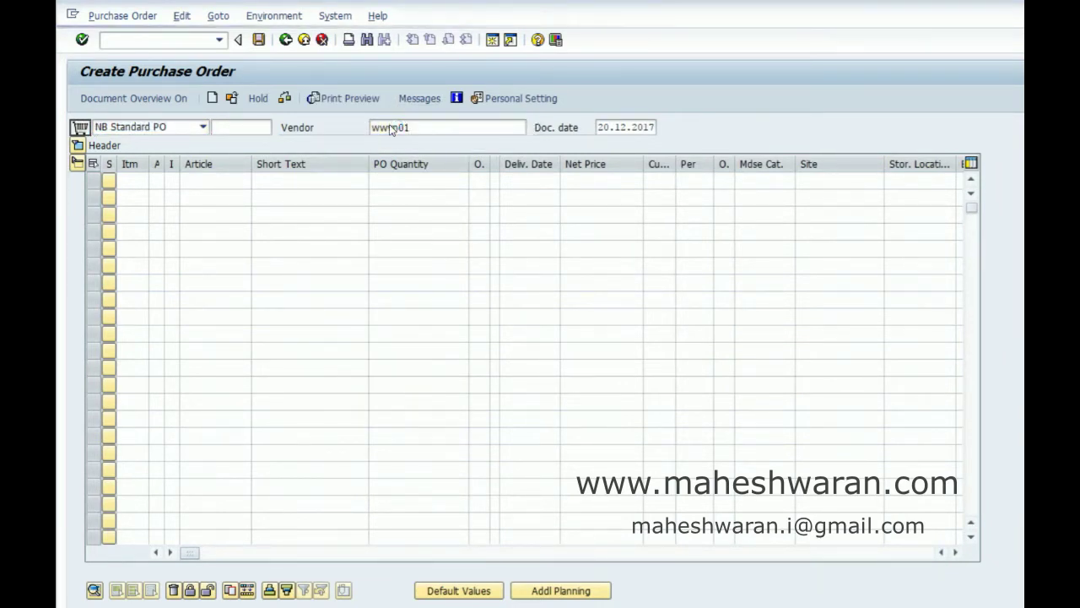
Add a purchase order item for article 100015 with quantity 100 and site w001
key("Return")
left_click(201, 186)
type("1000")
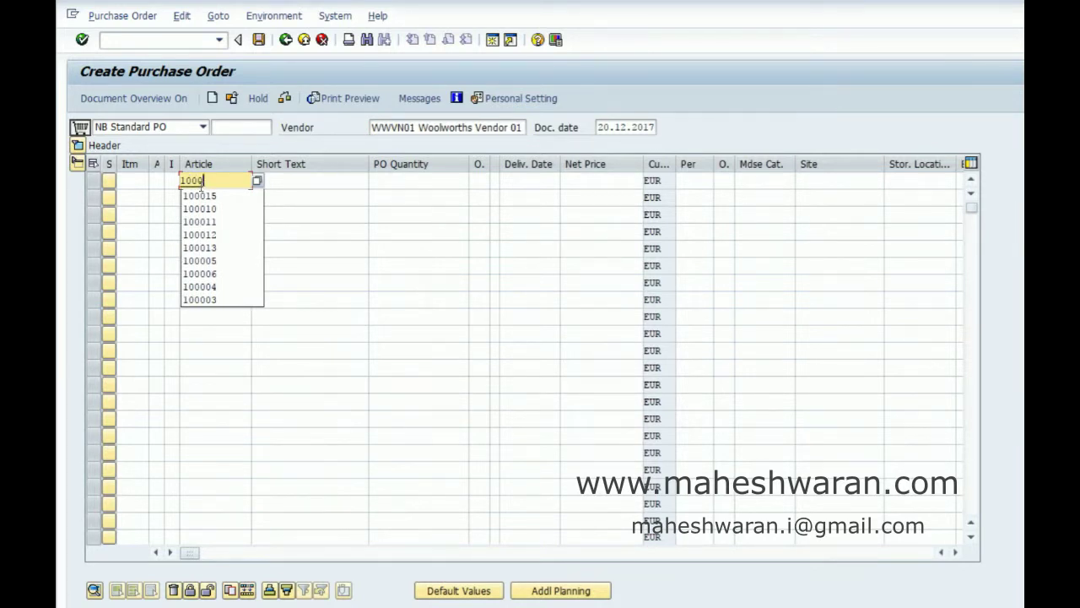
type("1")
type("5")
key("Tab")
key("Tab")
type("1")
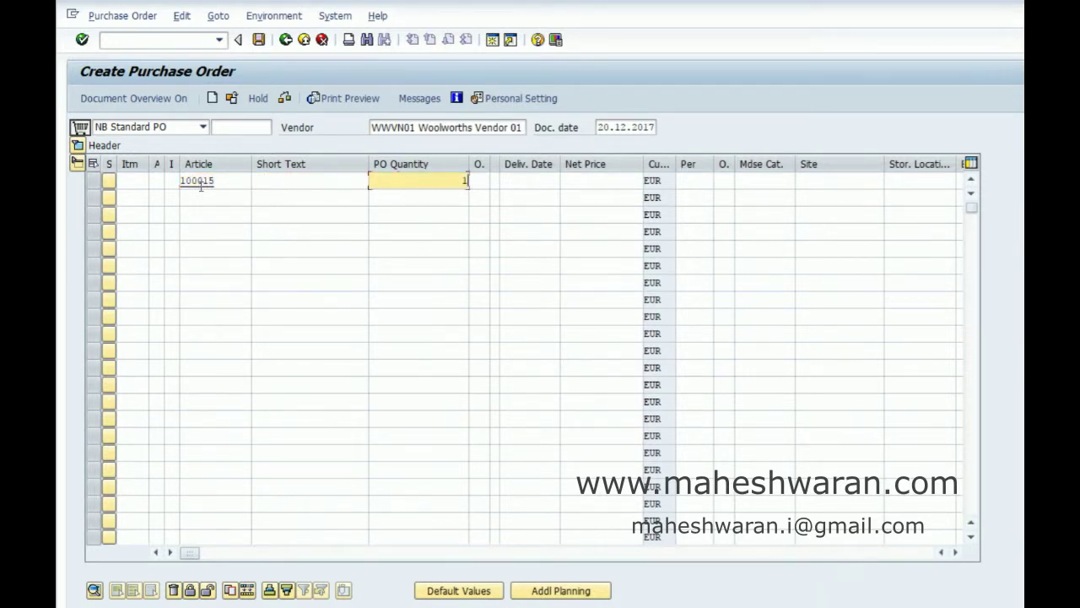
type("00")
left_click(809, 181)
type("w")
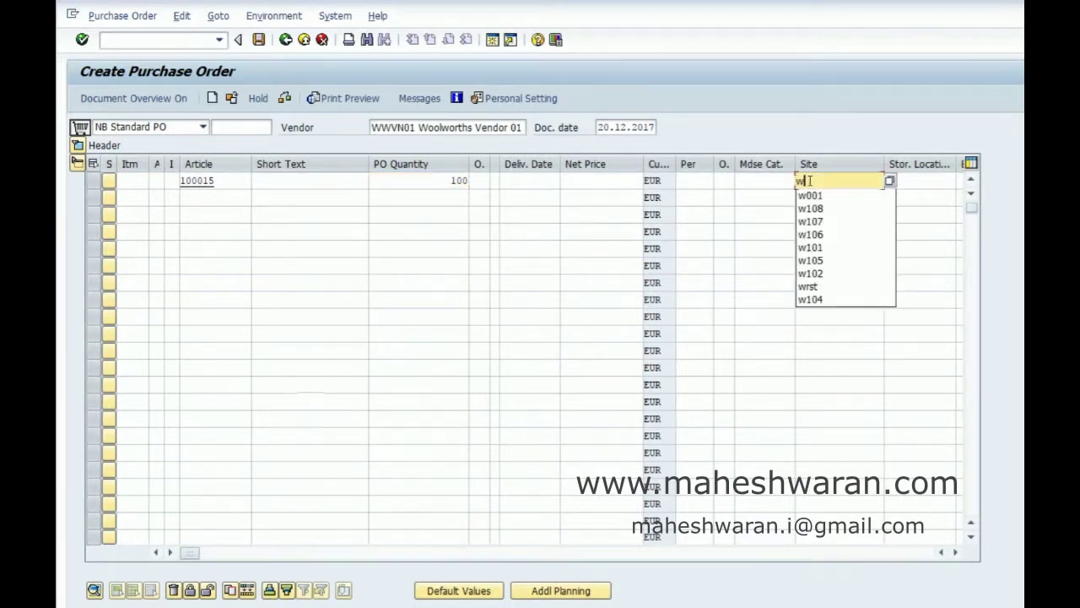
type("001")
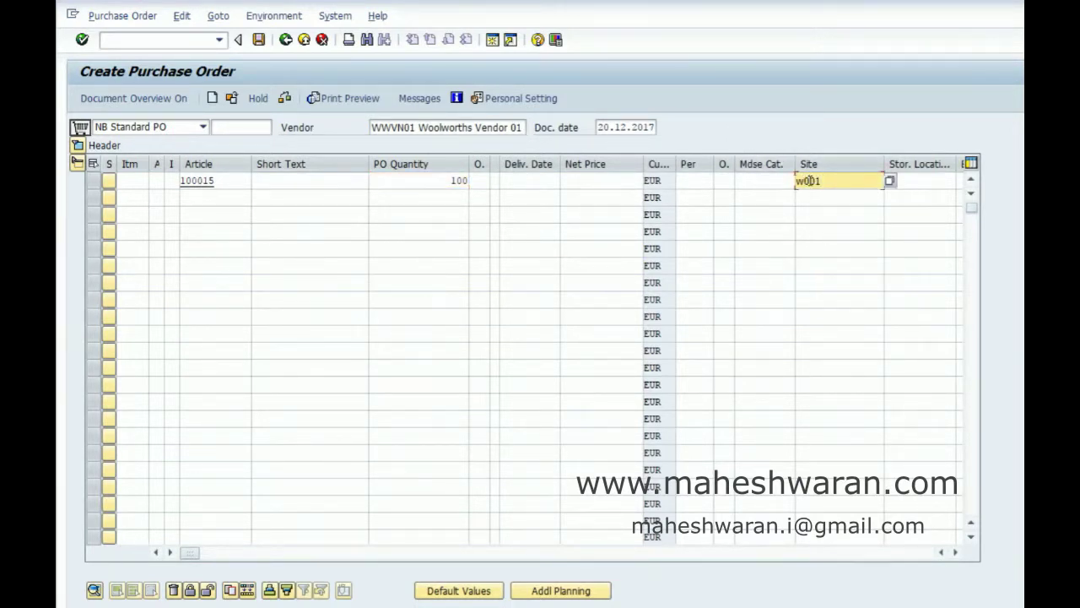
key("Return")
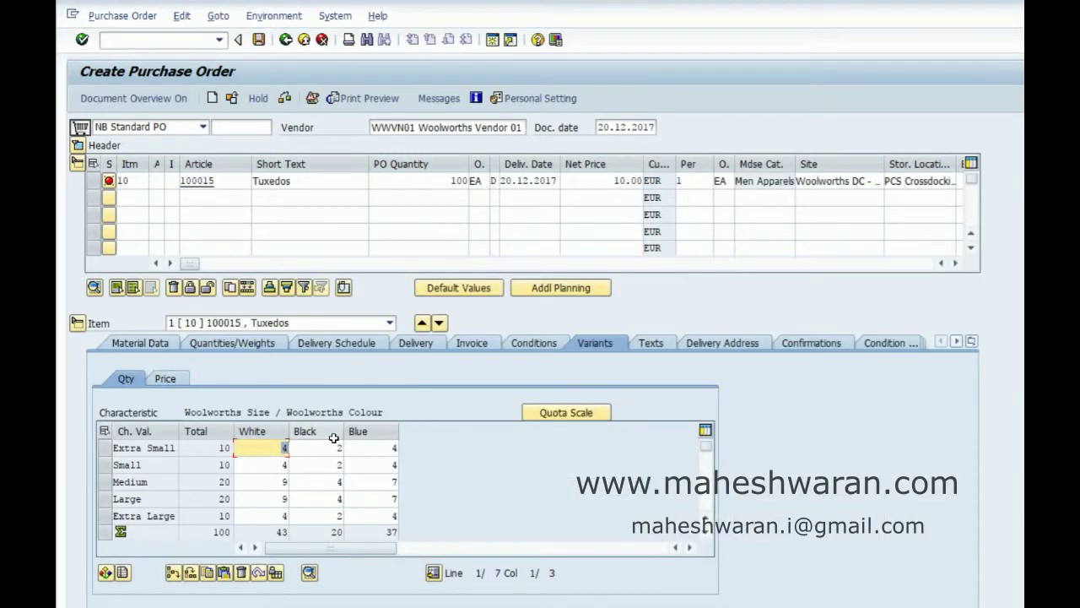
In the variant matrix's Black column, clear Small, set Medium to 5 and Large to 54, and leave the purchase order without saving
left_click(338, 464)
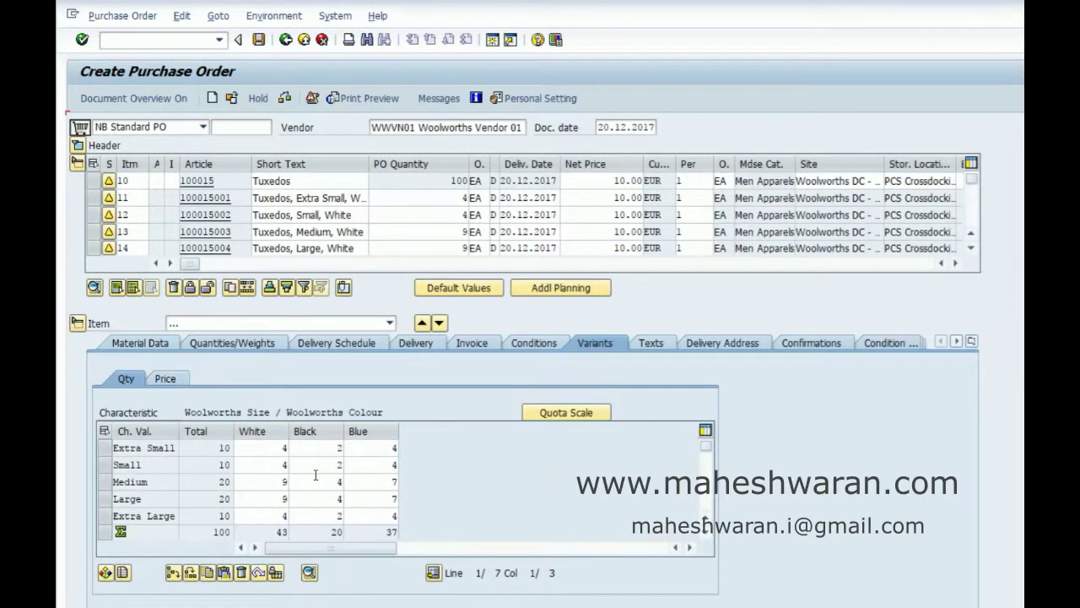
left_click(314, 465)
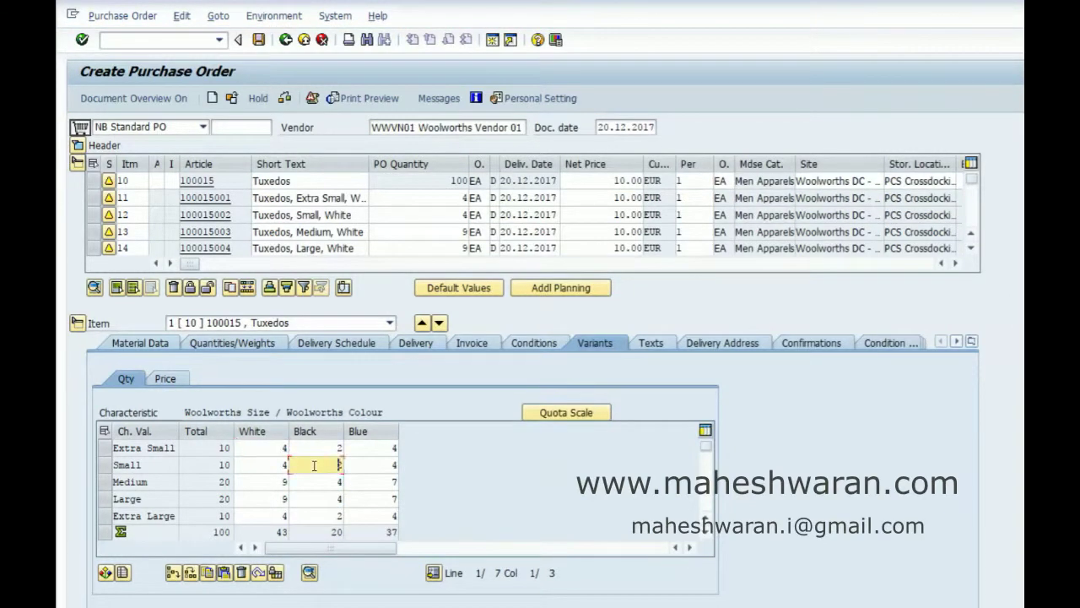
key("BackSpace")
left_click(336, 482)
double_click(337, 482)
type("5")
key("Down")
type("54")
key("Return")
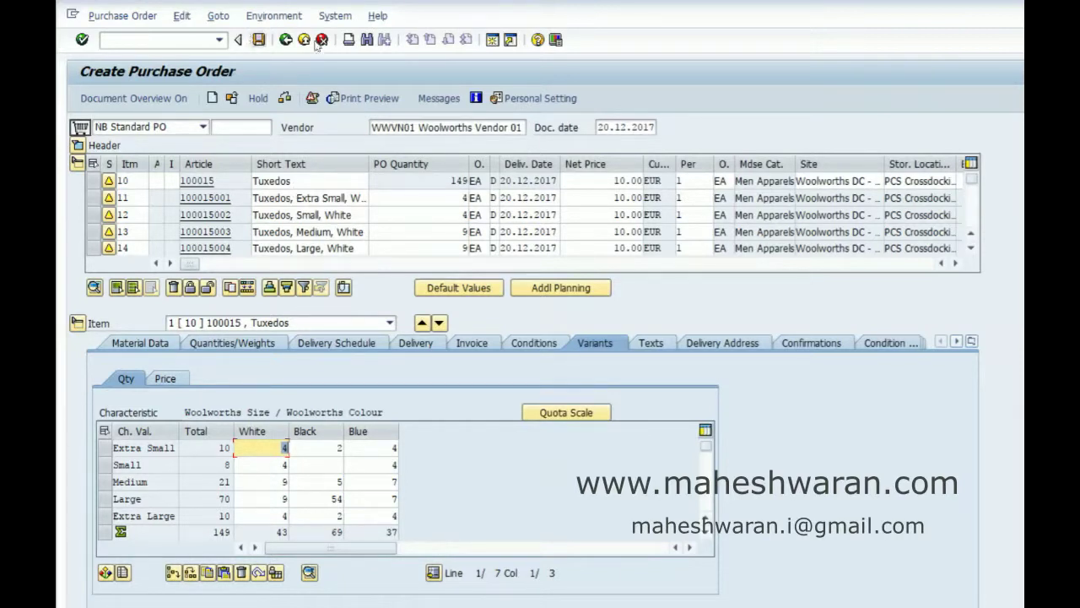
left_click(286, 40)
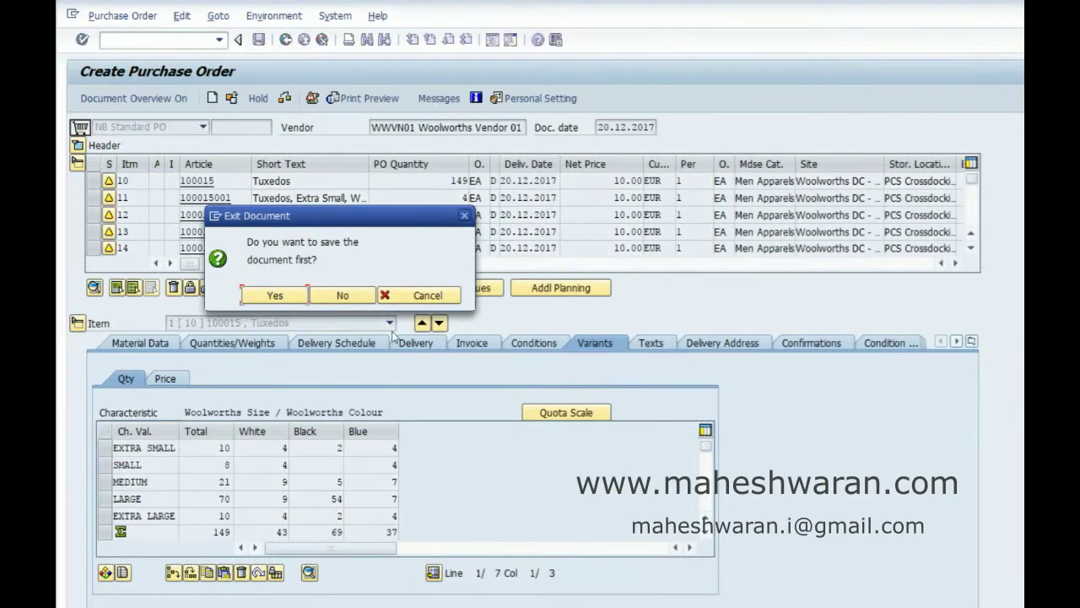
left_click(354, 300)
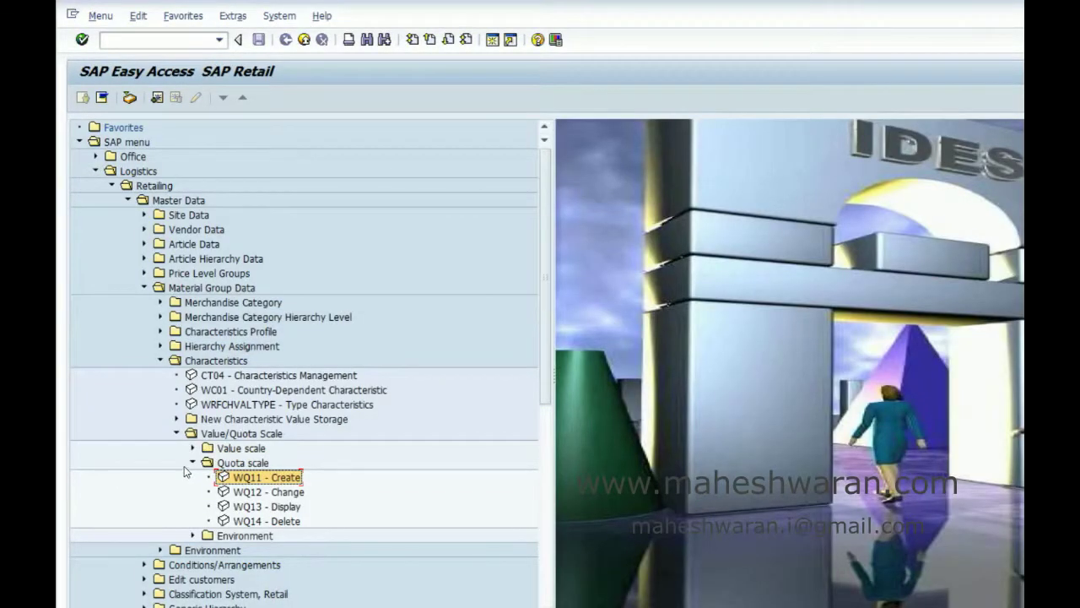
View the items of value scale WWVS02 for characteristic WWSIZE in the Change Value Scale transaction and return to SAP Easy Access
left_click(192, 462)
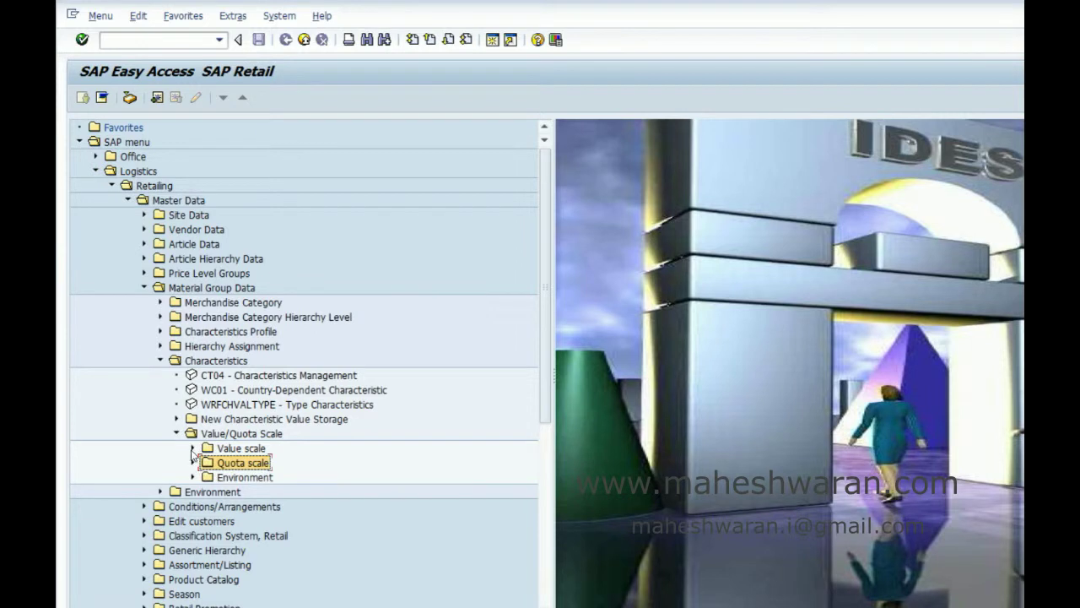
left_click(193, 448)
double_click(253, 476)
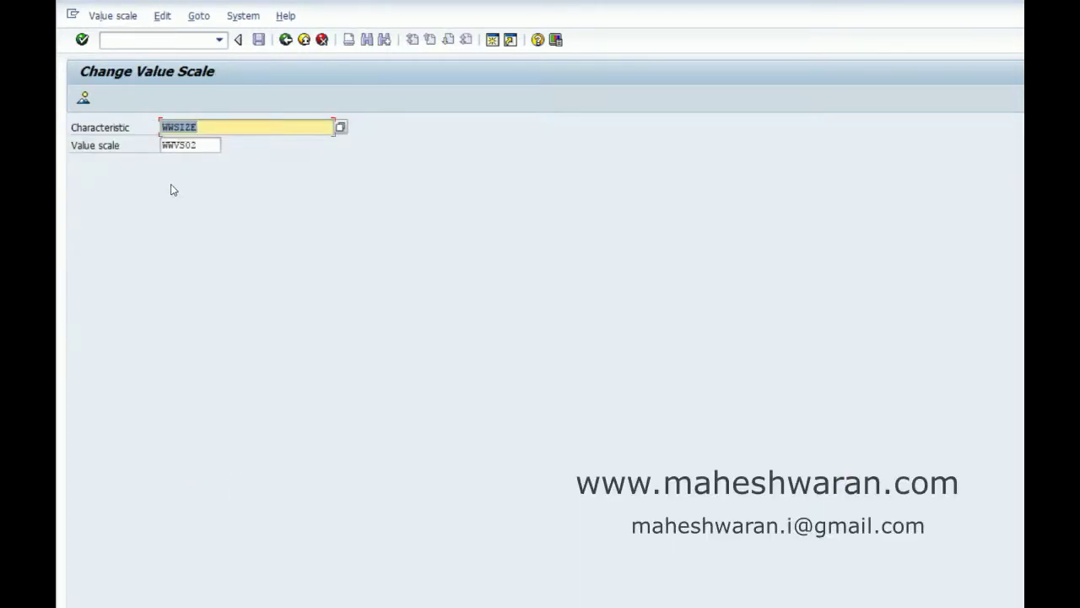
key("Return")
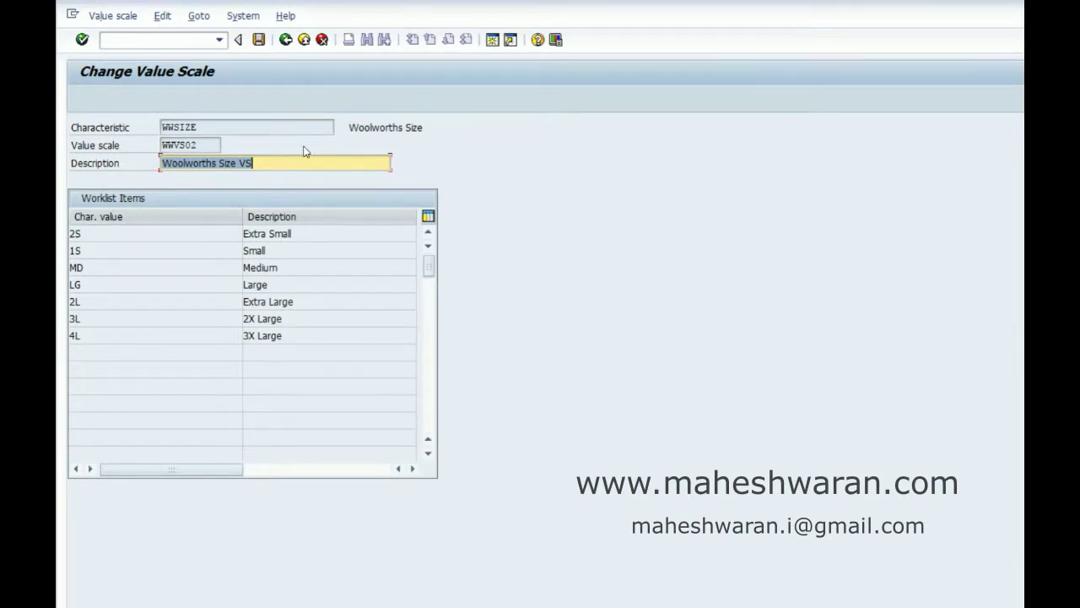
left_click(286, 40)
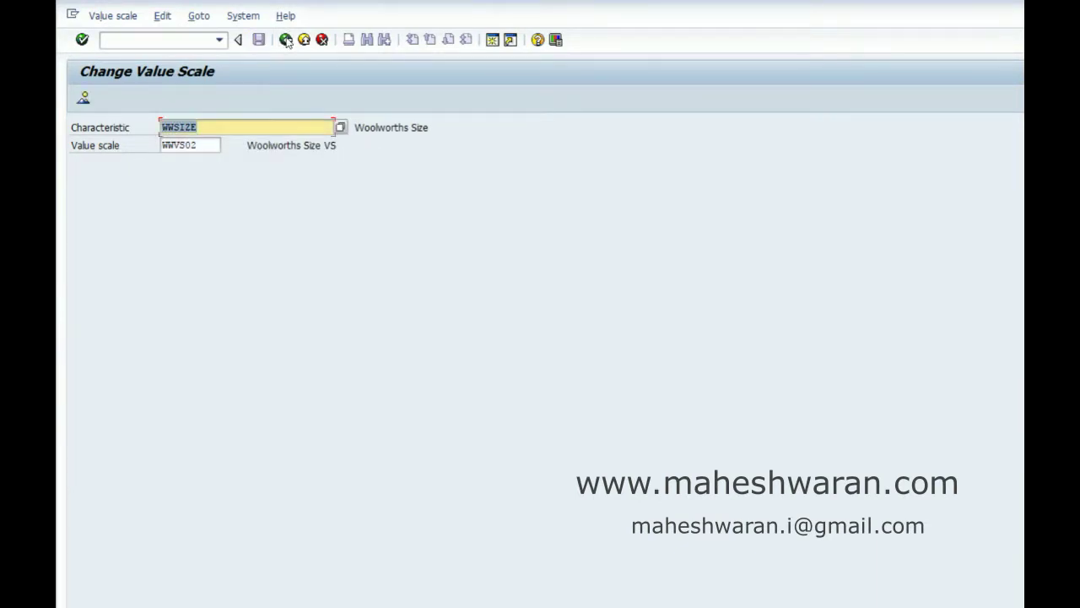
left_click(285, 41)
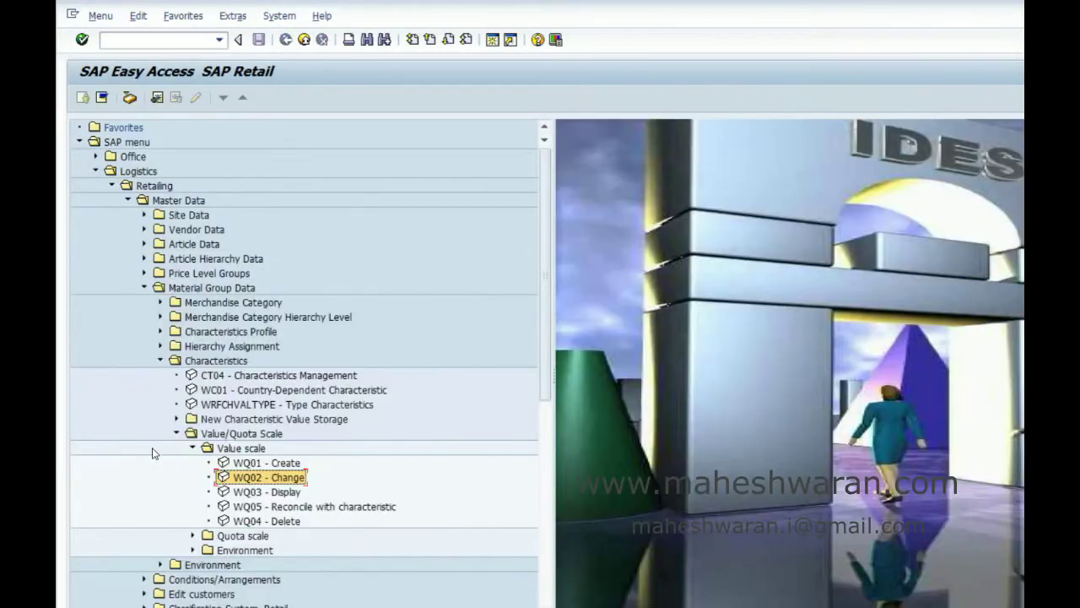
Collapse the Value scale folder and open the Change Quota Scale transaction, WQ12
left_click(193, 448)
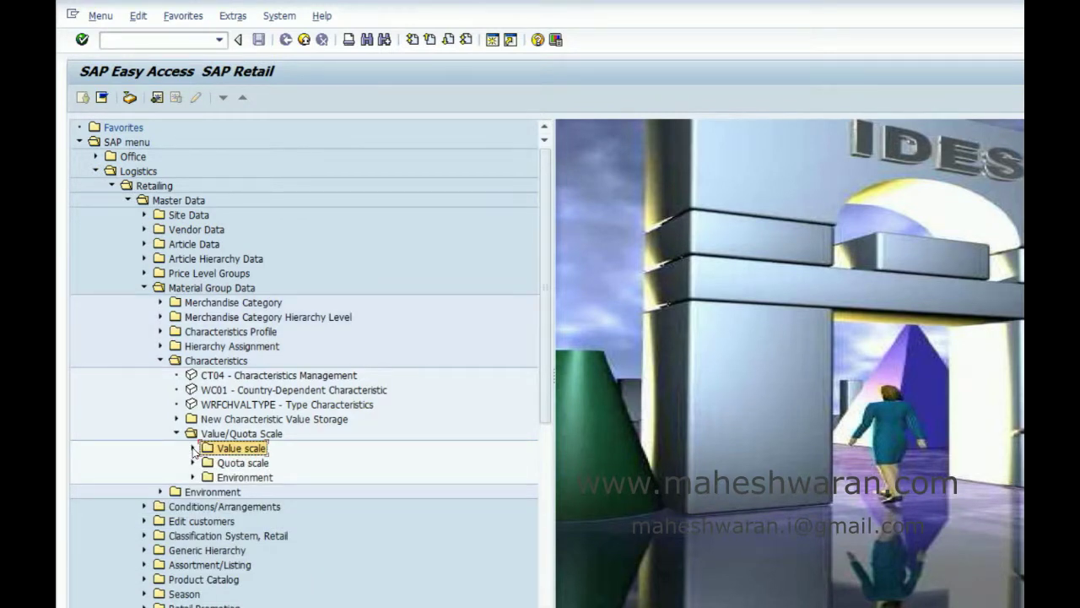
left_click(192, 463)
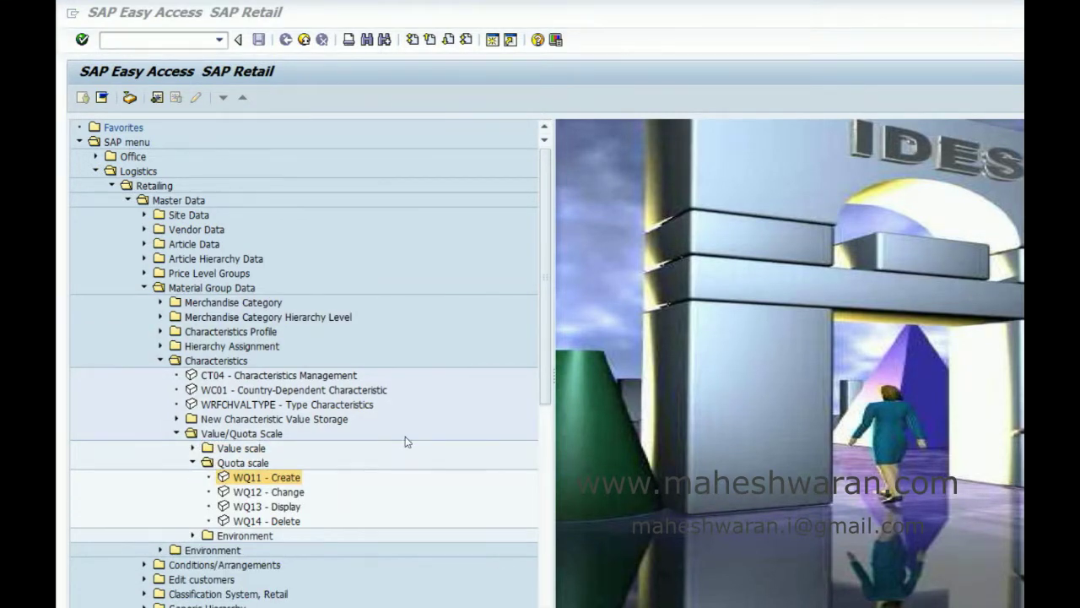
left_click(257, 498)
double_click(257, 498)
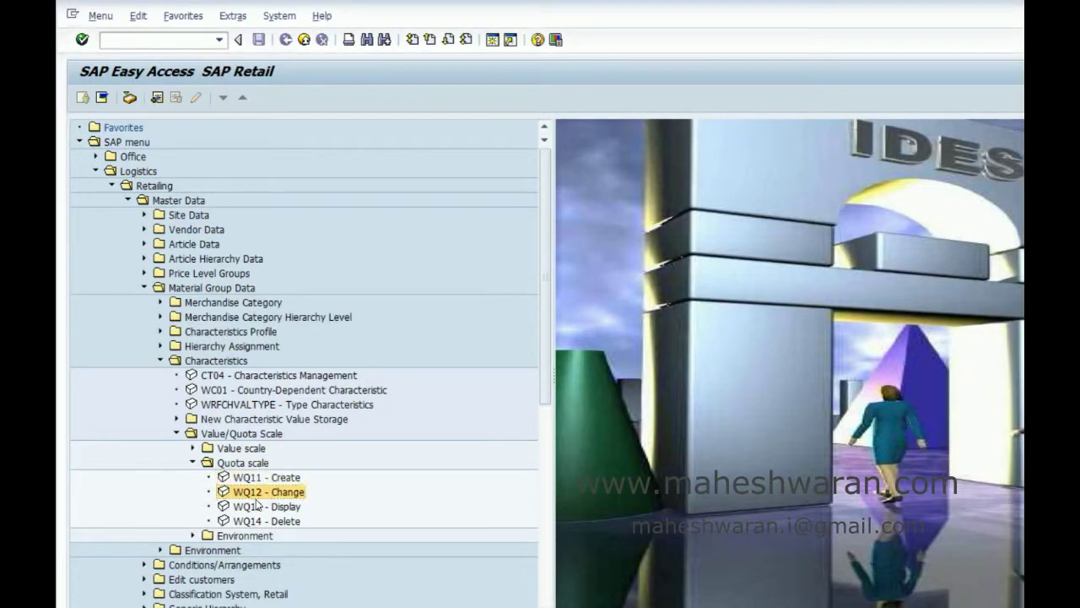
Clear the default indicator of quota scale WWQS01 for characteristic wwcolour and value scale WWVS01, and save it
key("Down")
key("Down")
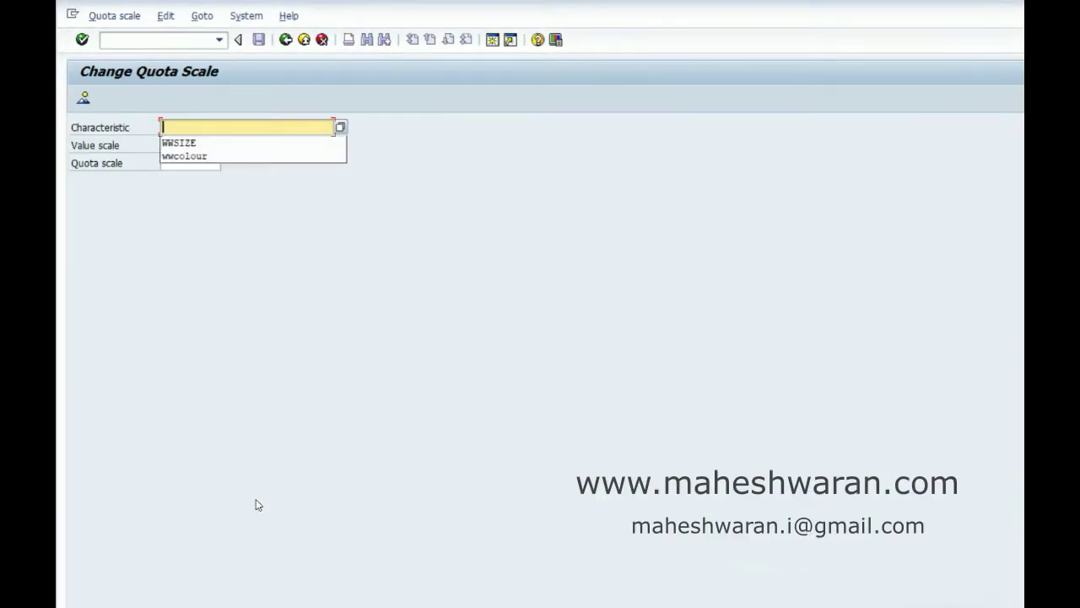
key("Down")
key("Return")
key("Down")
key("Down")
key("Down")
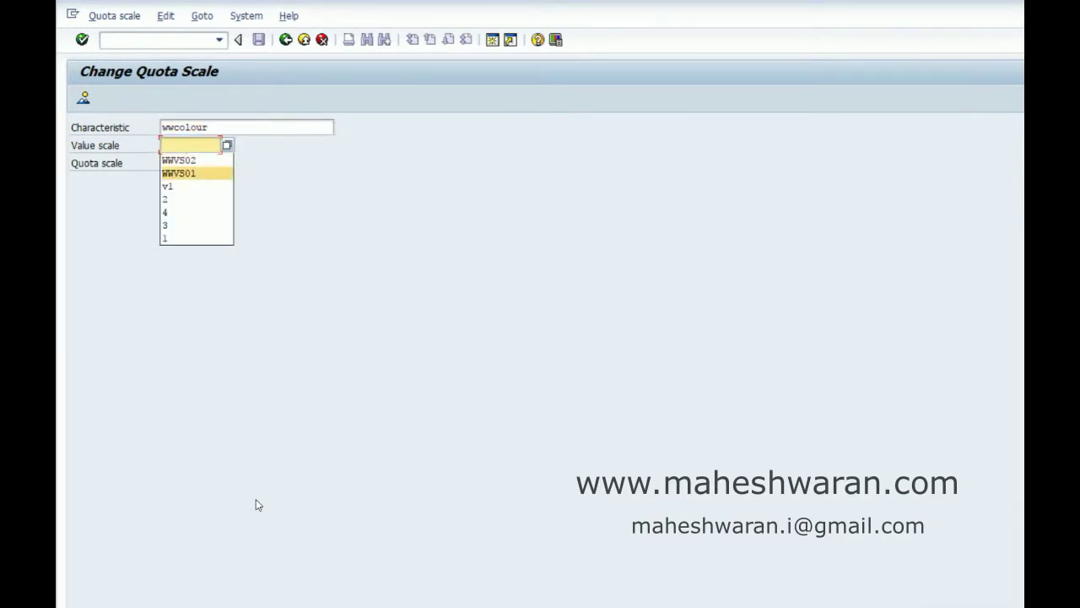
key("Return")
key("Down")
key("Down")
key("Down")
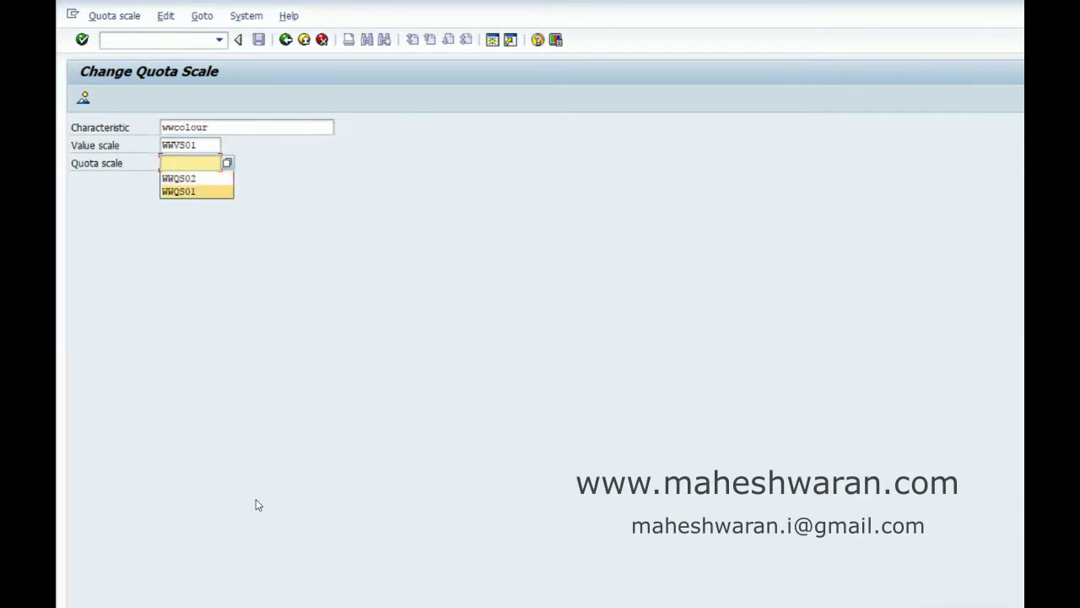
key("Return")
key("Return")
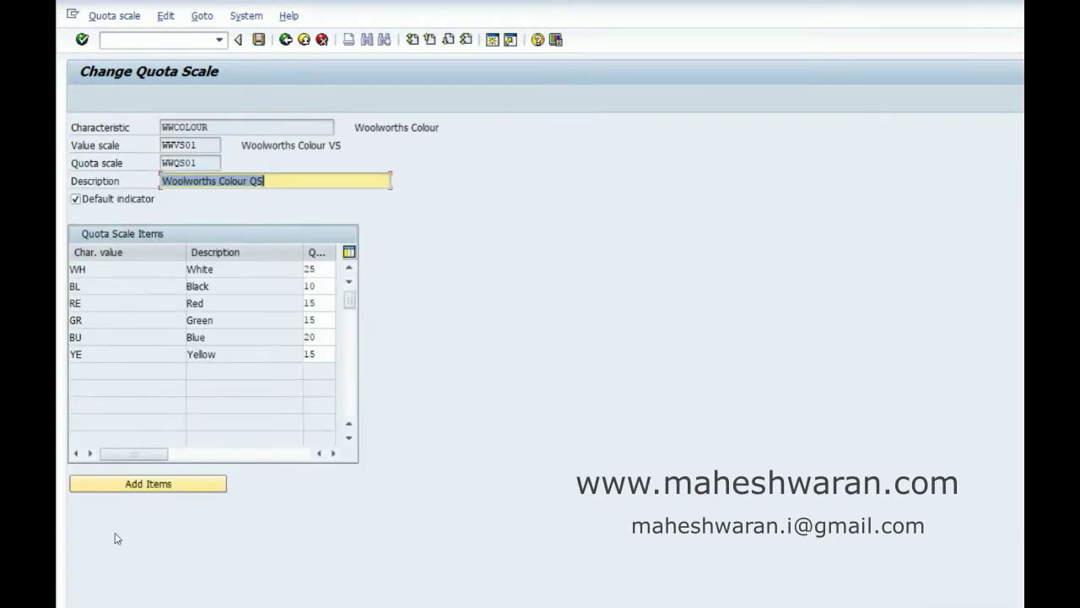
left_click(76, 200)
key("ctrl+s")
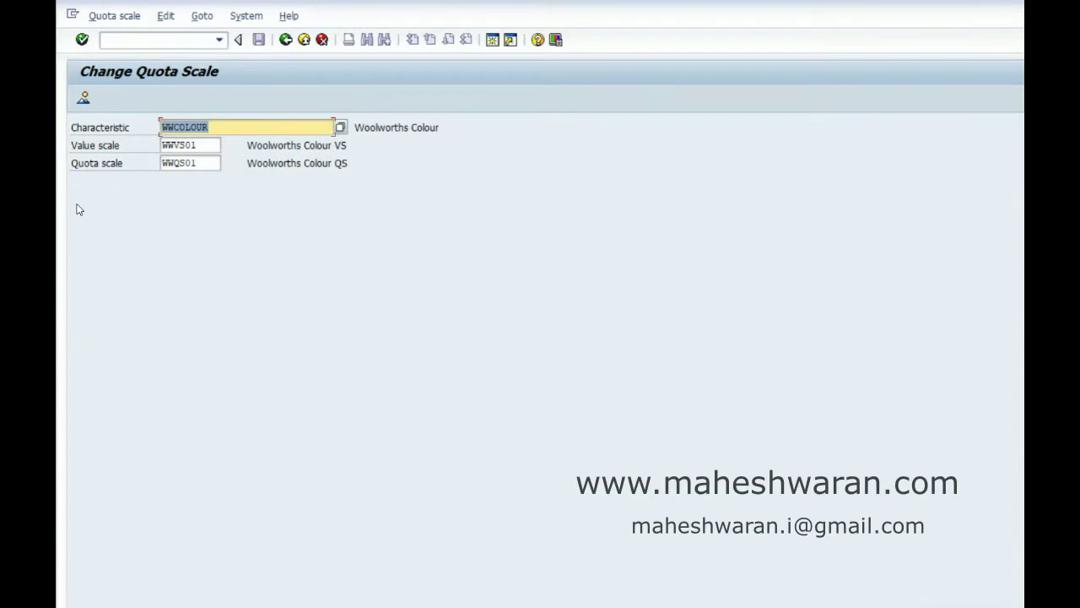
Clear the default indicator of quota scale WWQS02 for characteristic WWSIZE and value scale WWVS02, and save it
key("BackSpace")
key("Down")
key("Down")
key("Return")
key("Tab")
key("End")
key("BackSpace")
type("2")
key("Tab")
key("End")
key("BackSpace")
type("2")
key("Return")
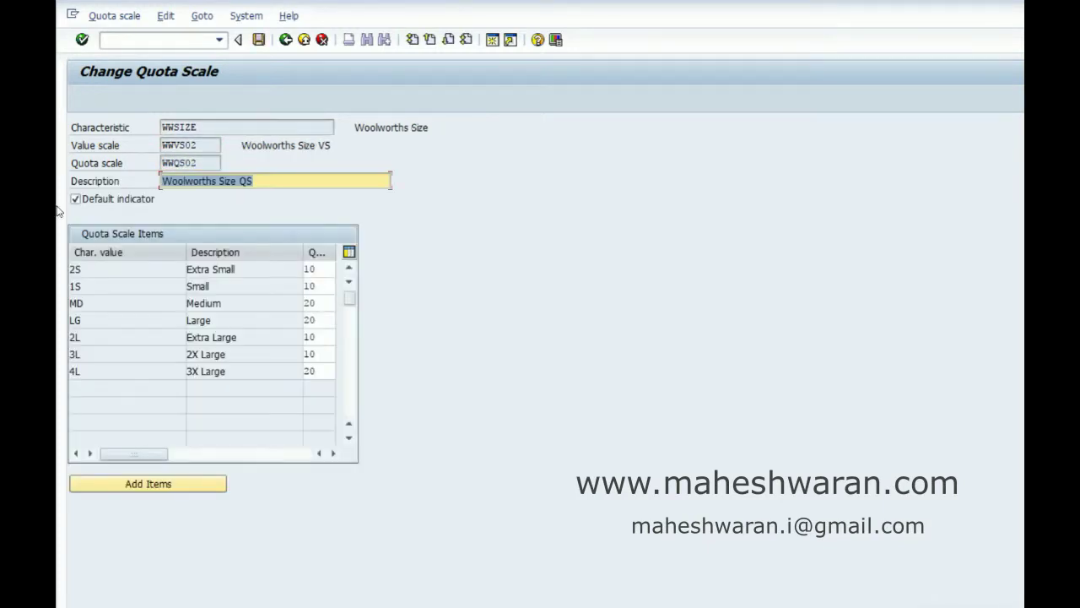
left_click(75, 201)
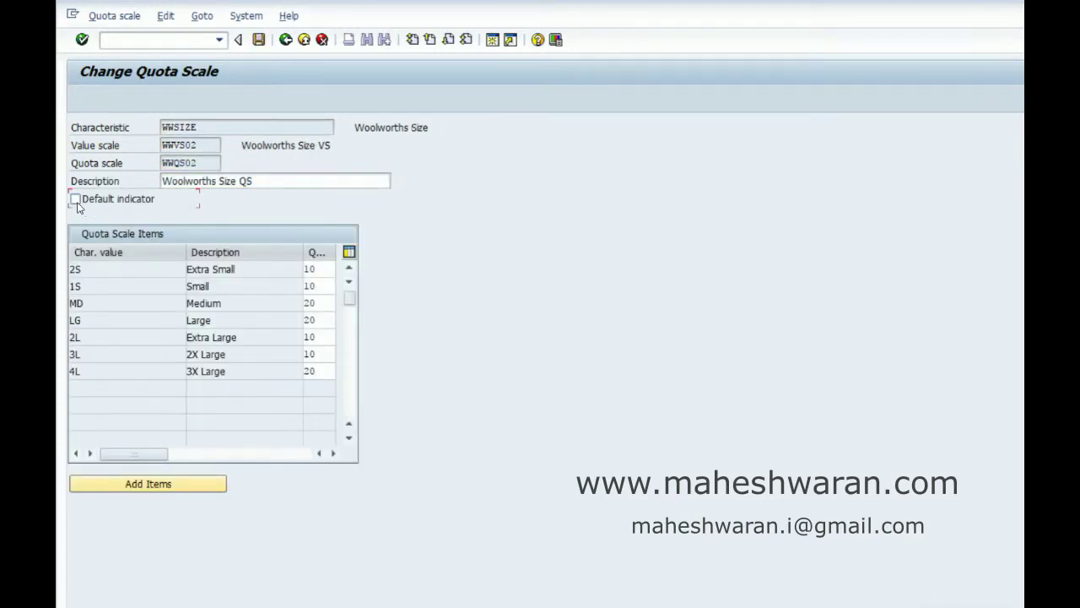
left_click(259, 40)
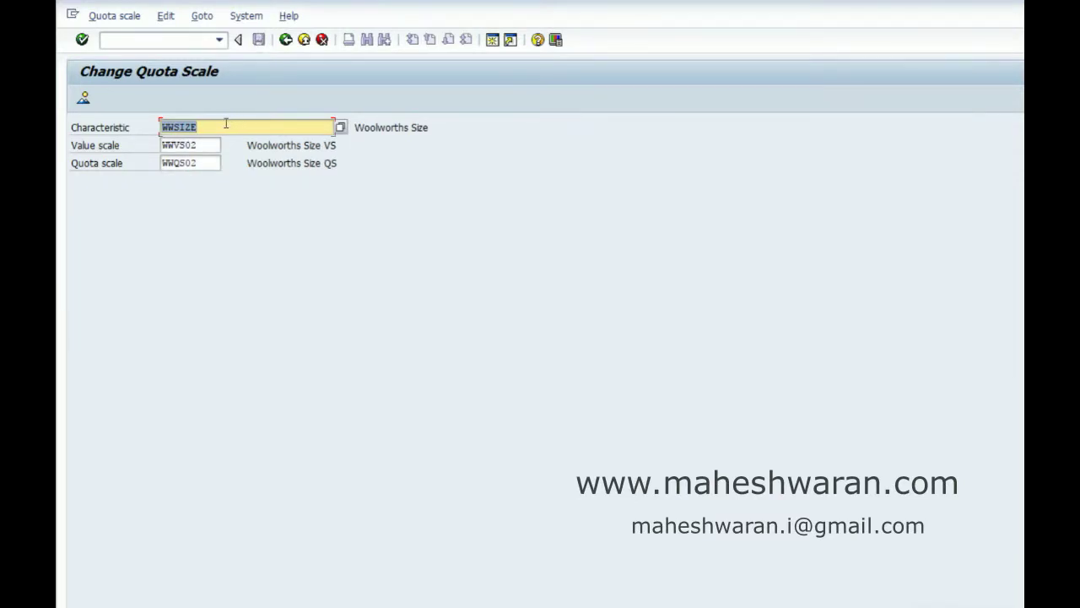
key("BackSpace")
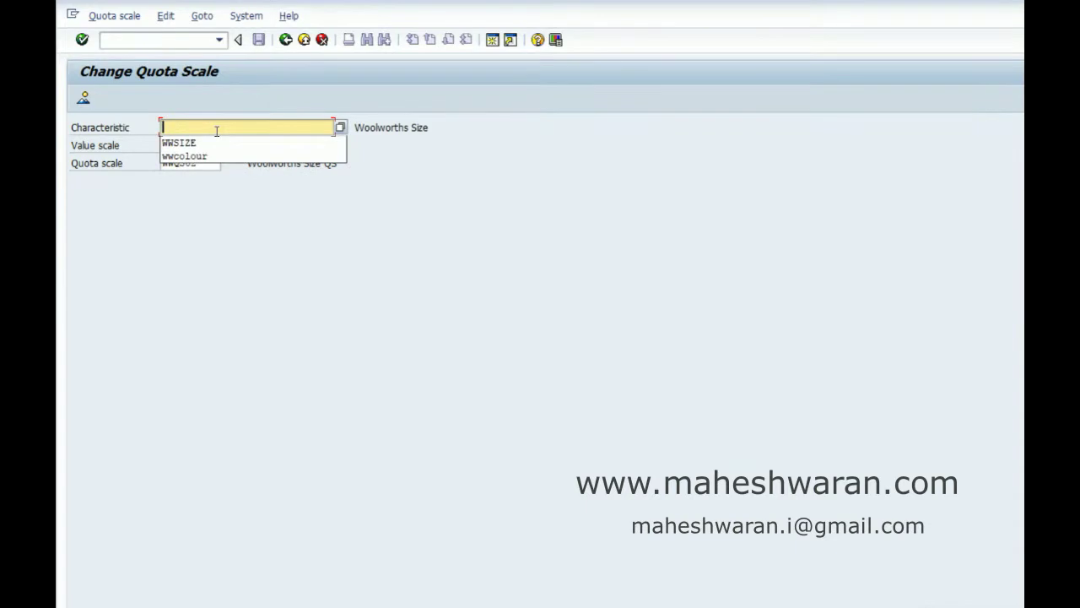
key("Down")
key("Down")
key("Tab")
key("End")
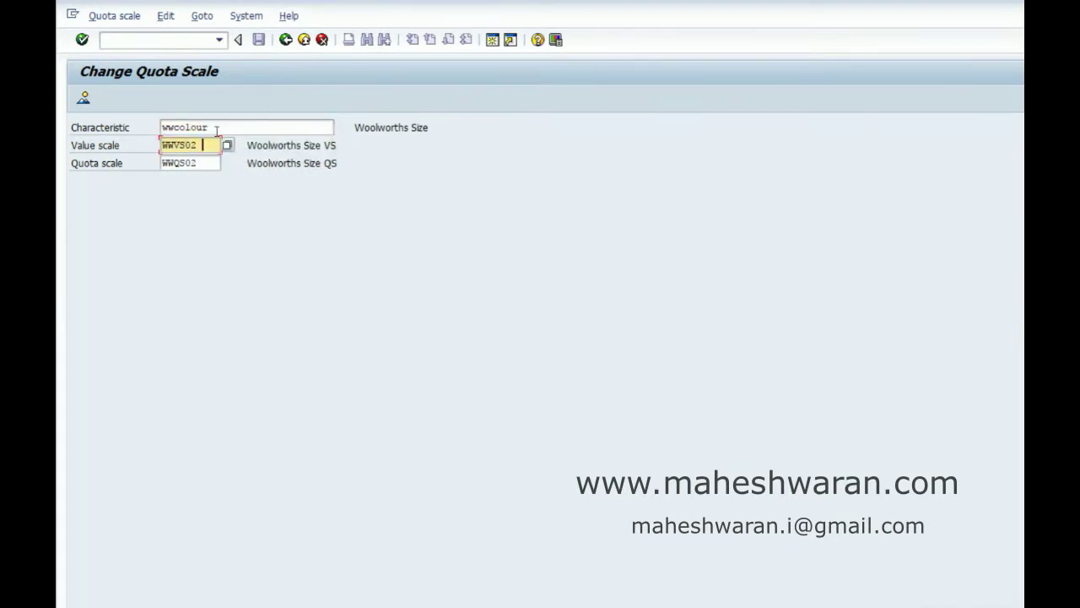
key("BackSpace")
key("Down")
key("Down")
key("Tab")
key("End")
key("BackSpace")
type("3")
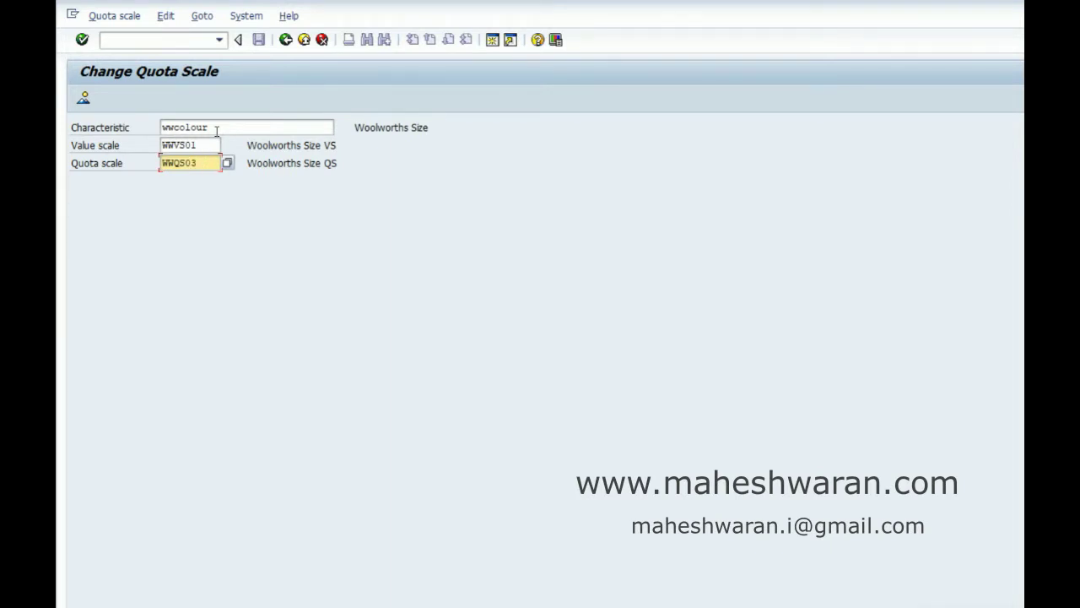
key("Return")
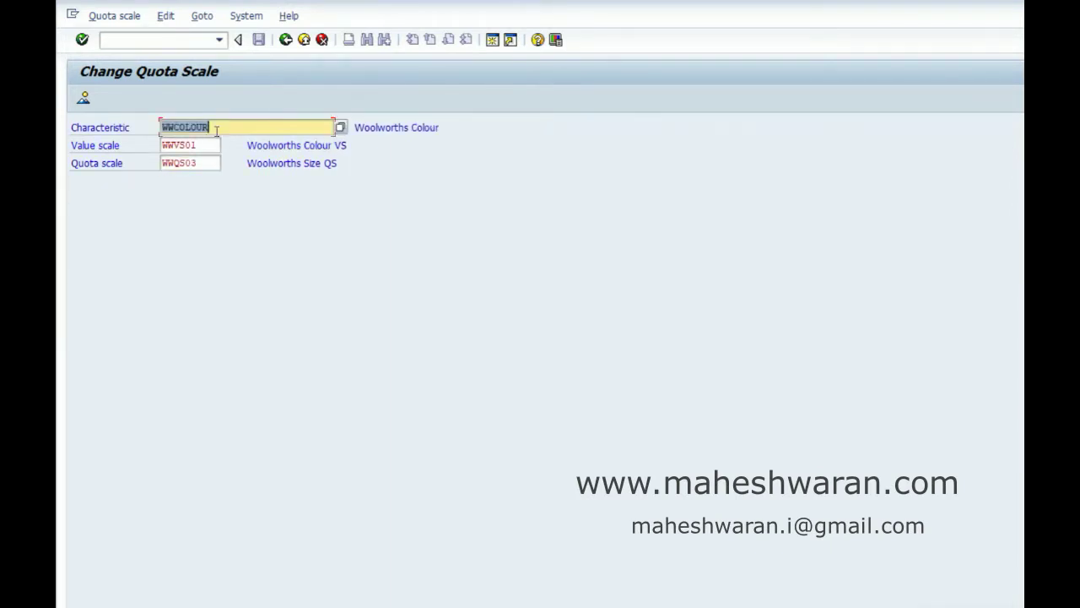
left_click(285, 39)
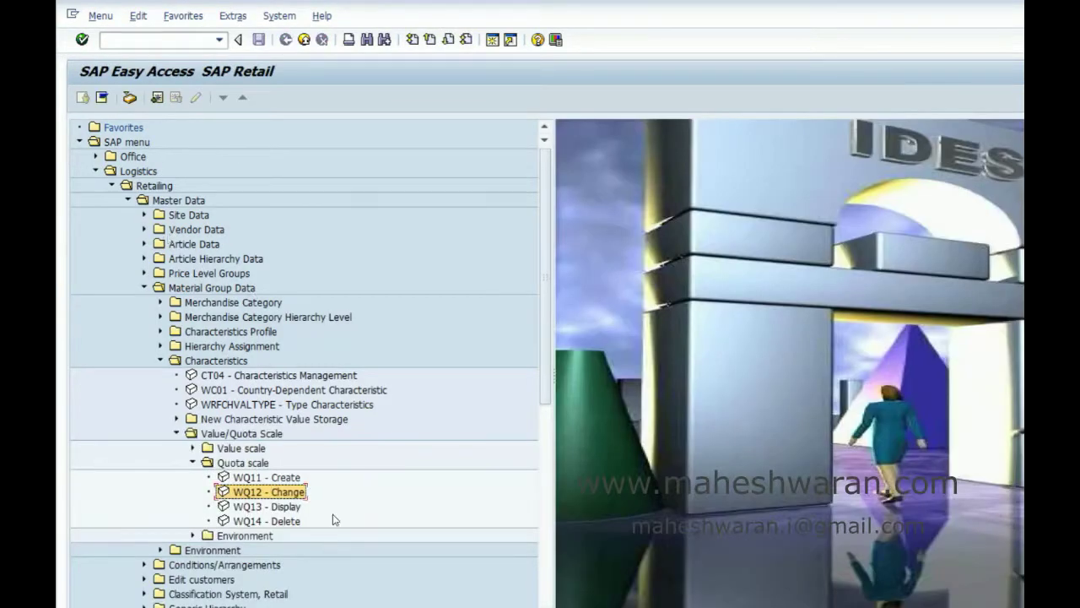
Open the Create Quota Scale transaction and enter characteristic wwcolour, value scale WWVS01 and quota scale WWQS03
double_click(283, 477)
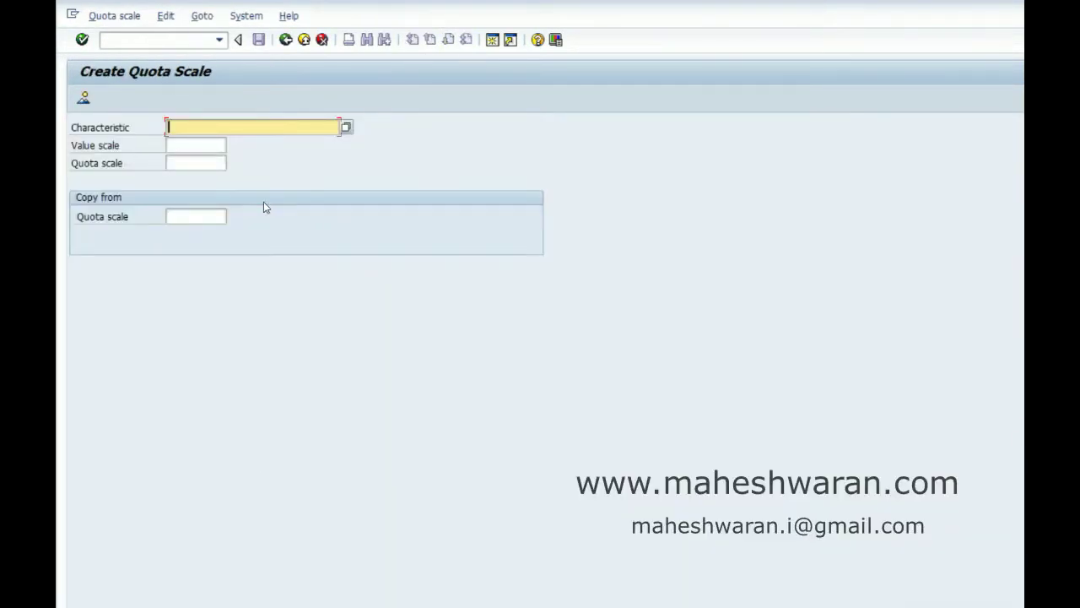
type("wwcolour")
key("Tab")
key("Down")
key("Down")
key("Return")
key("Tab")
key("Down")
key("Return")
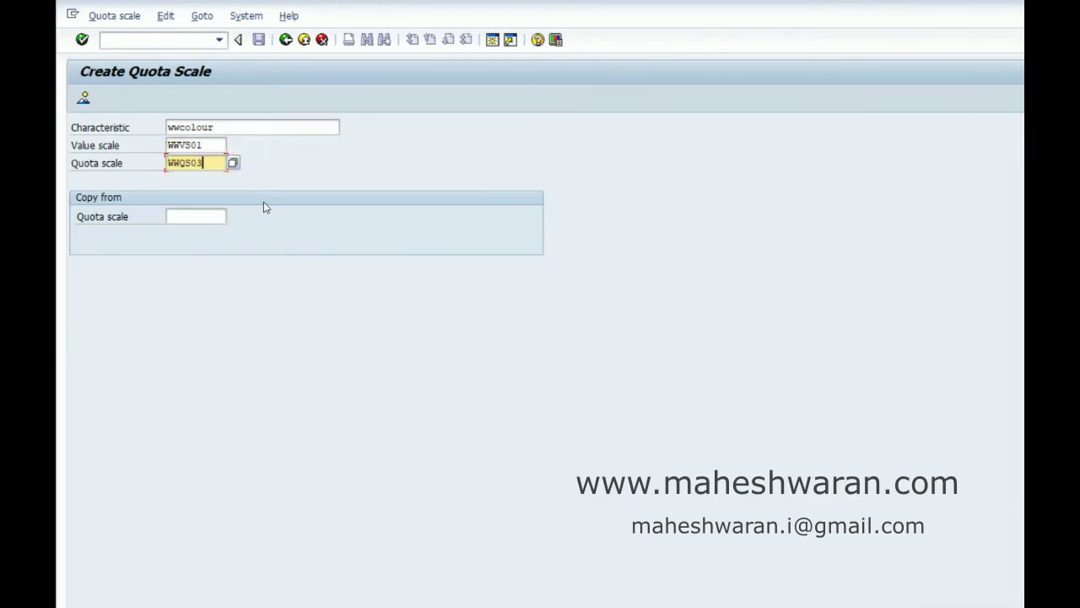
Set wwqs01 as the quota scale to copy from and open the new scale's details
left_click(208, 218)
type("wwq")
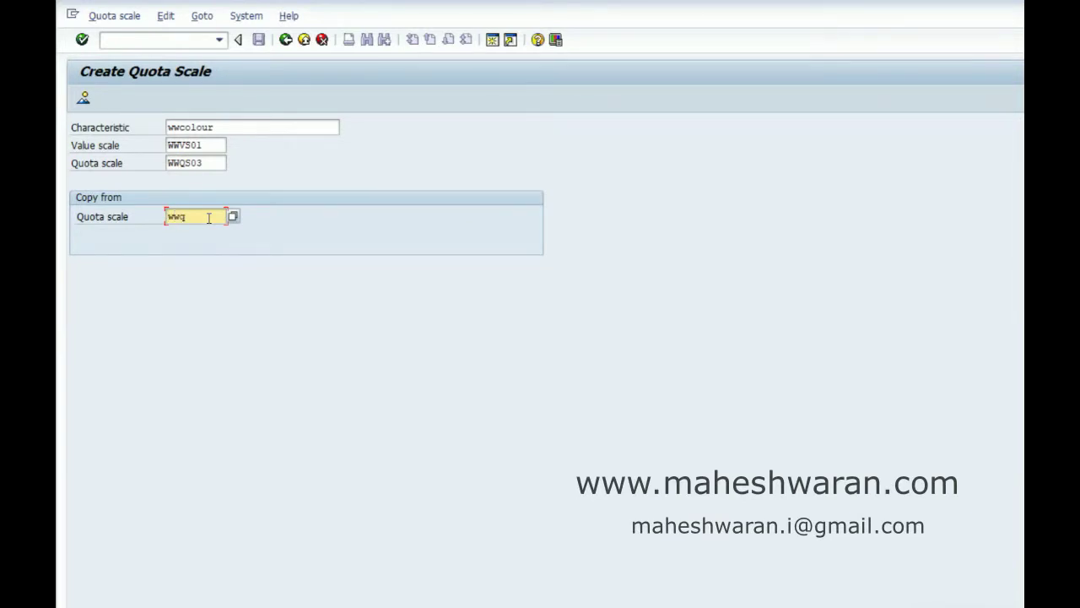
type("s02")
key("BackSpace")
type("1")
key("Return")
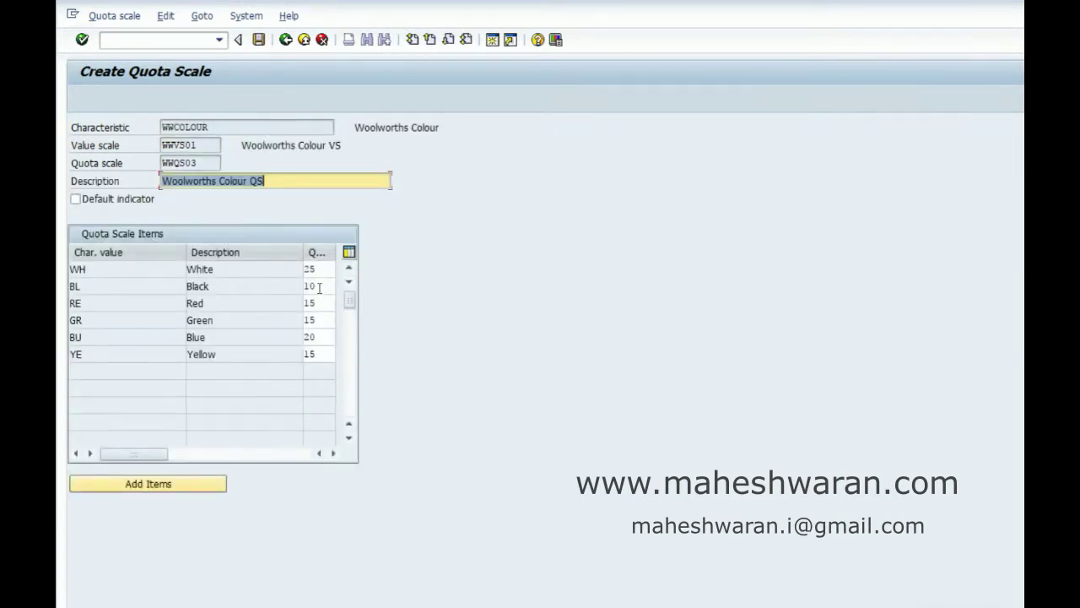
Clear the quota for Yellow, set the quotas for Black and Red to 20, and save quota scale WWQS03
left_click(332, 351)
key("BackSpace")
key("BackSpace")
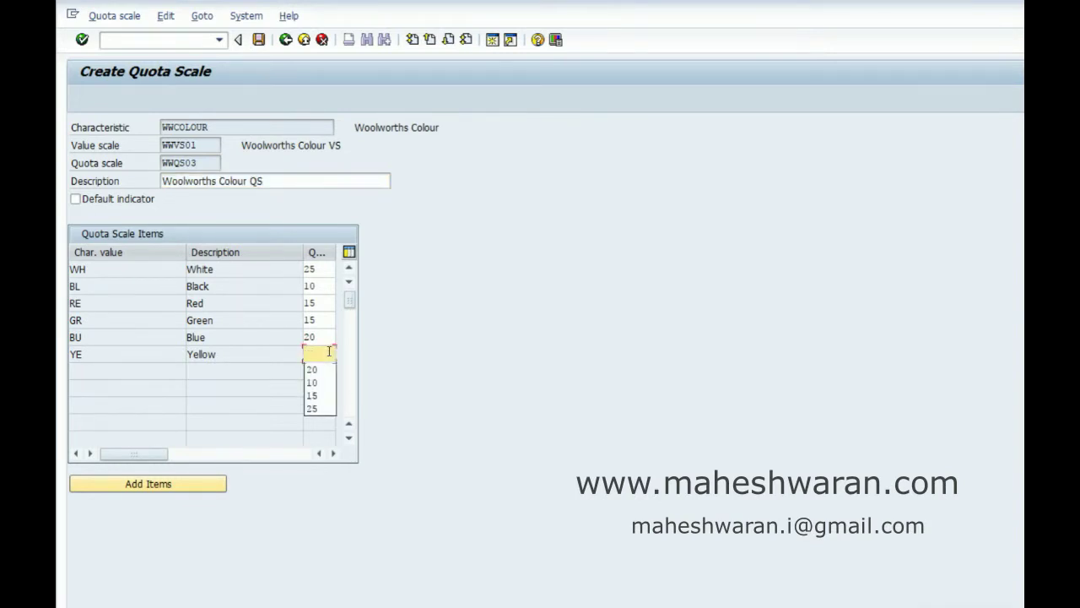
left_click(317, 286)
key("BackSpace")
key("BackSpace")
type("20")
key("Down")
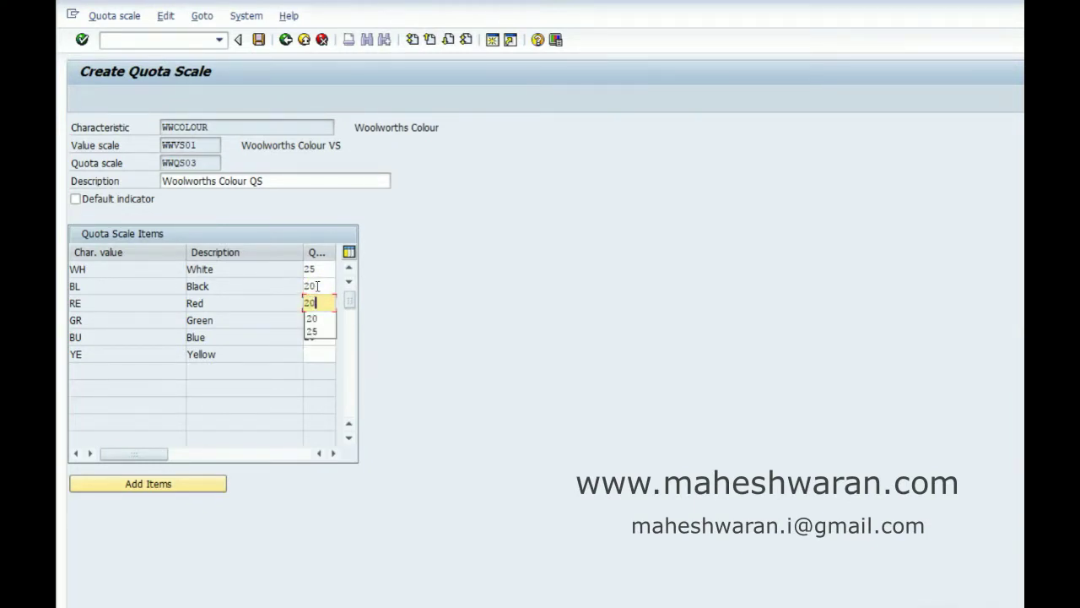
key("Down")
key("Up")
key("Up")
key("Up")
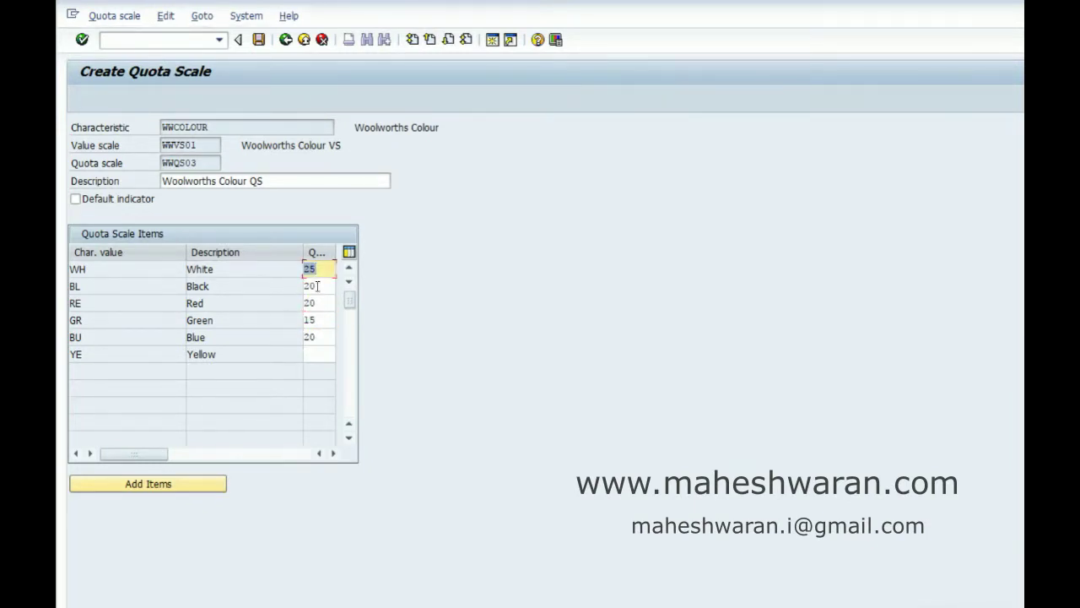
left_click(258, 40)
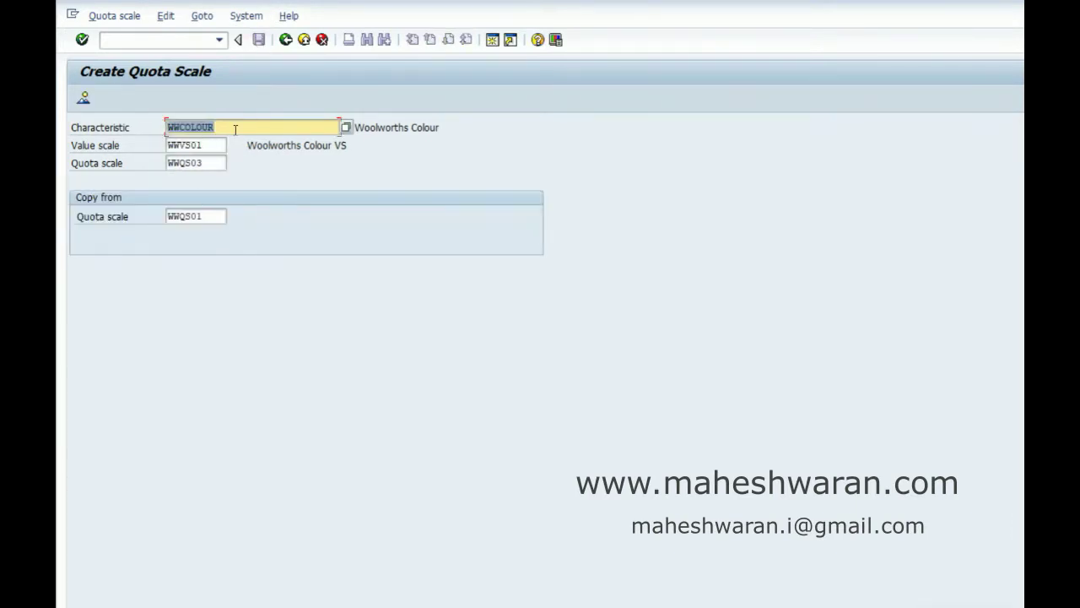
Start another quota scale with characteristic WWSIZE, value scale WWVS02 and quota scale WWQS04
key("BackSpace")
key("Down")
key("Down")
key("Return")
key("Tab")
key("End")
key("shift+Left")
type("2")
key("Tab")
key("End")
key("shift+Left")
type("4")
Set WWQS02 as the quota scale to copy from and open the new size quota scale's details
key("Tab")
key("End")
key("shift+Left")
type("3")
key("Return")
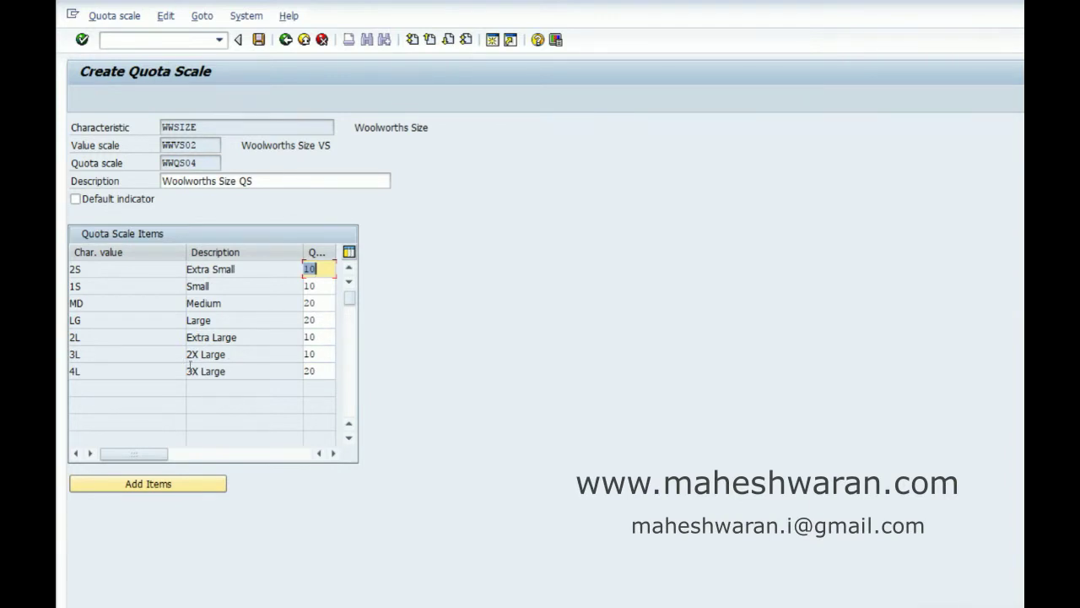
Clear the quotas for 2X Large and 3X Large in quota scale WWQS04
left_click(318, 355)
key("BackSpace")
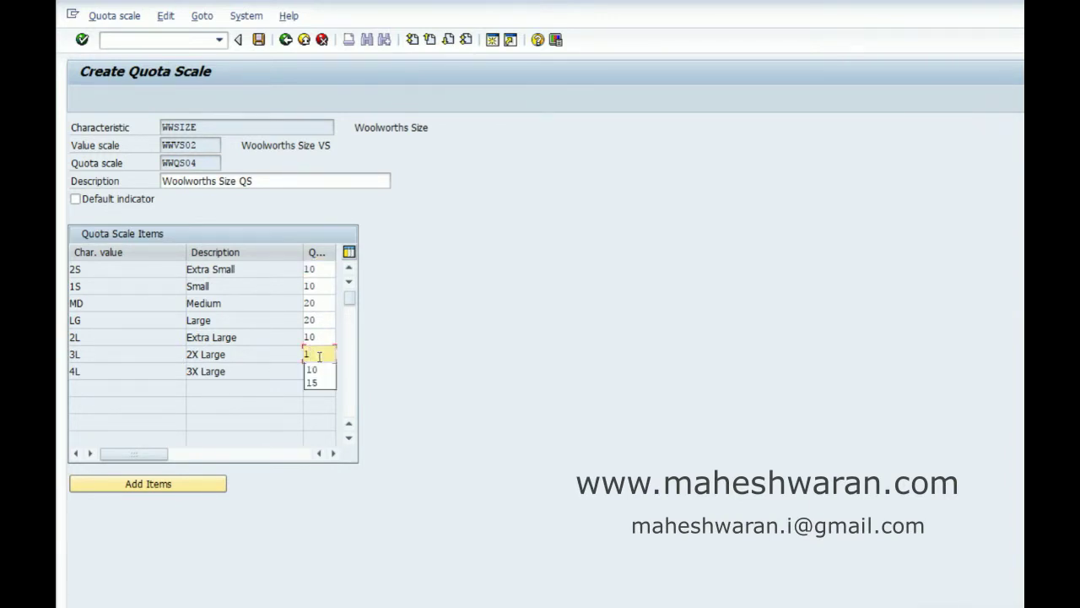
key("BackSpace")
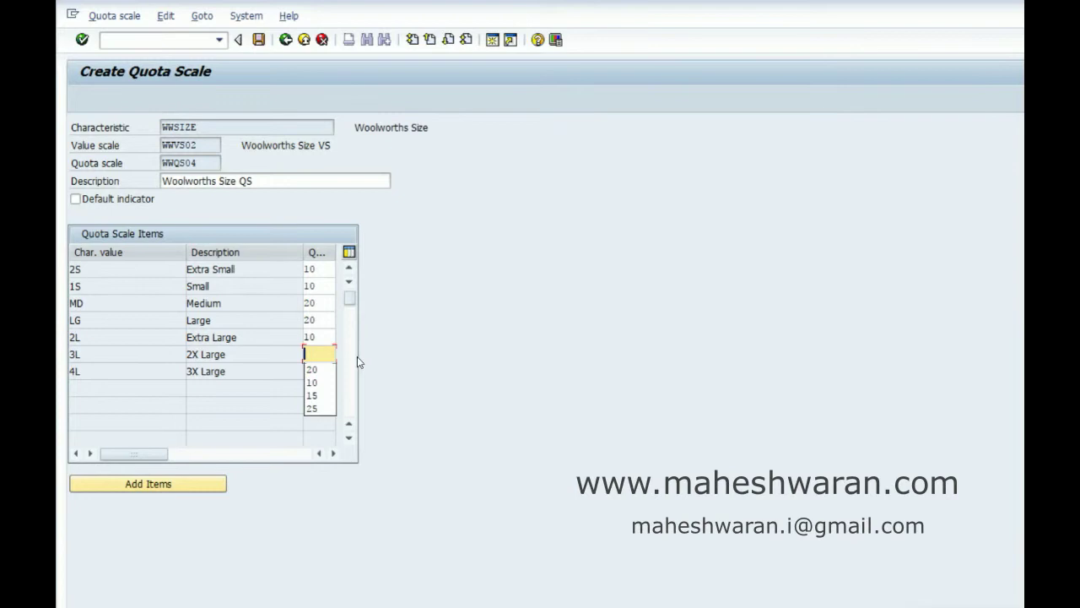
left_click(325, 369)
key("BackSpace")
key("BackSpace")
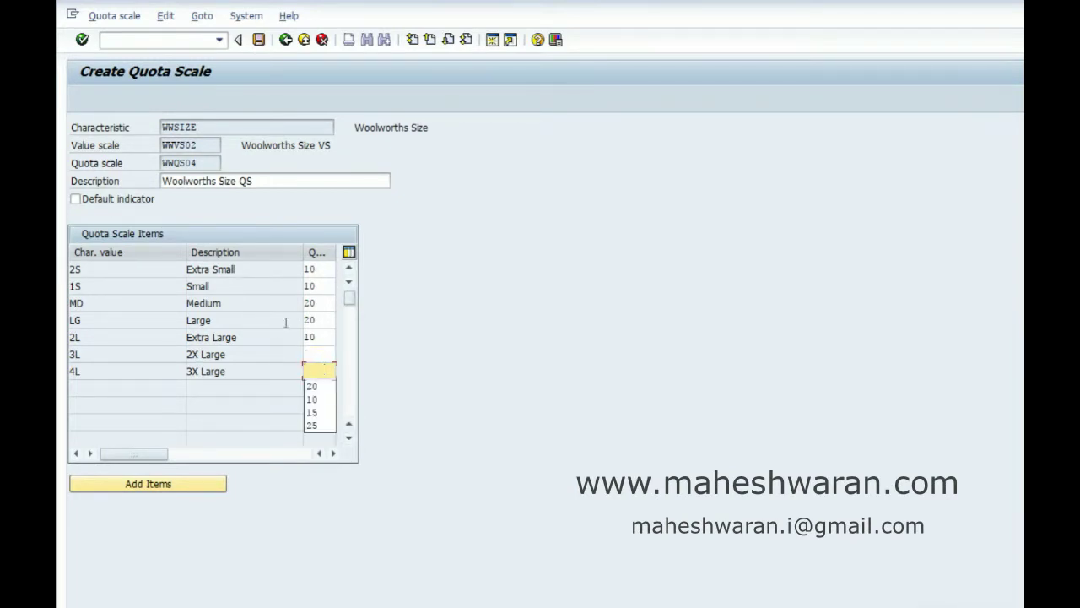
Set the quotas for Small and Extra Small to 25 and save quota scale WWQS04
left_click(328, 288)
key("BackSpace")
key("BackSpace")
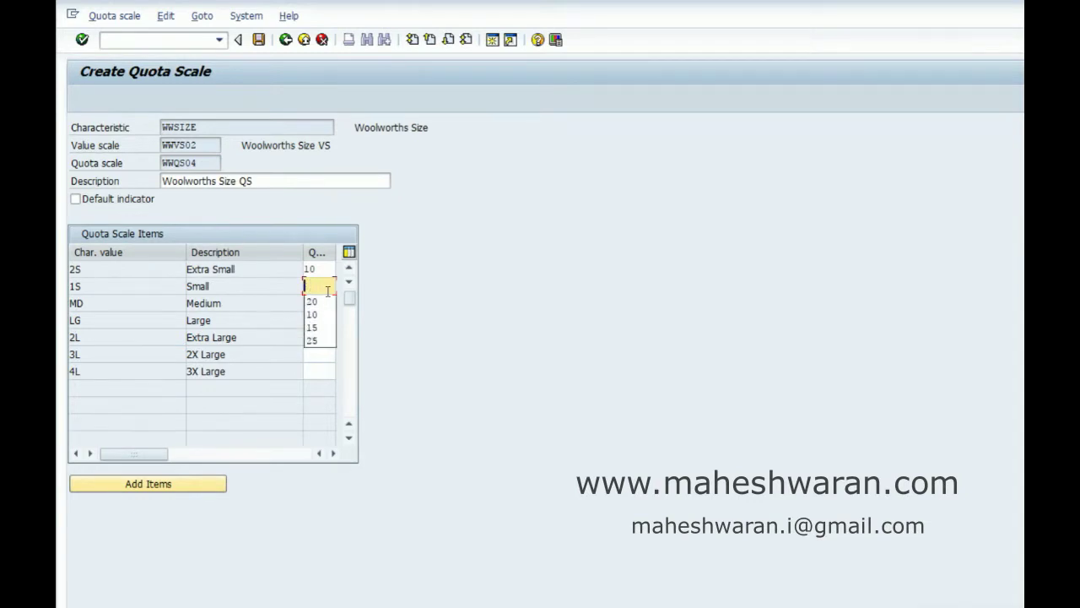
type("25")
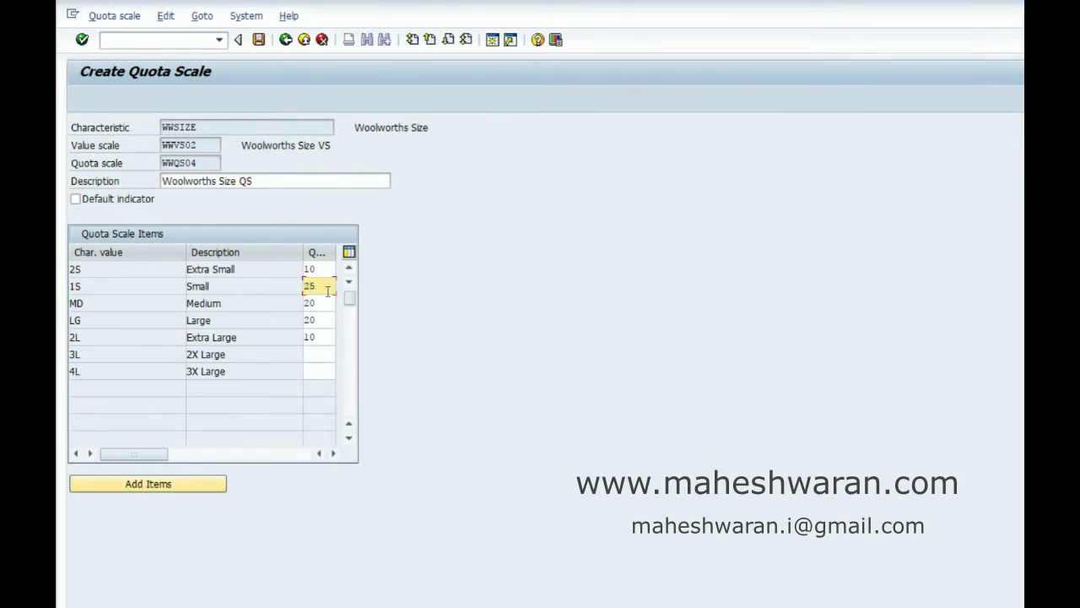
key("Up")
type("25")
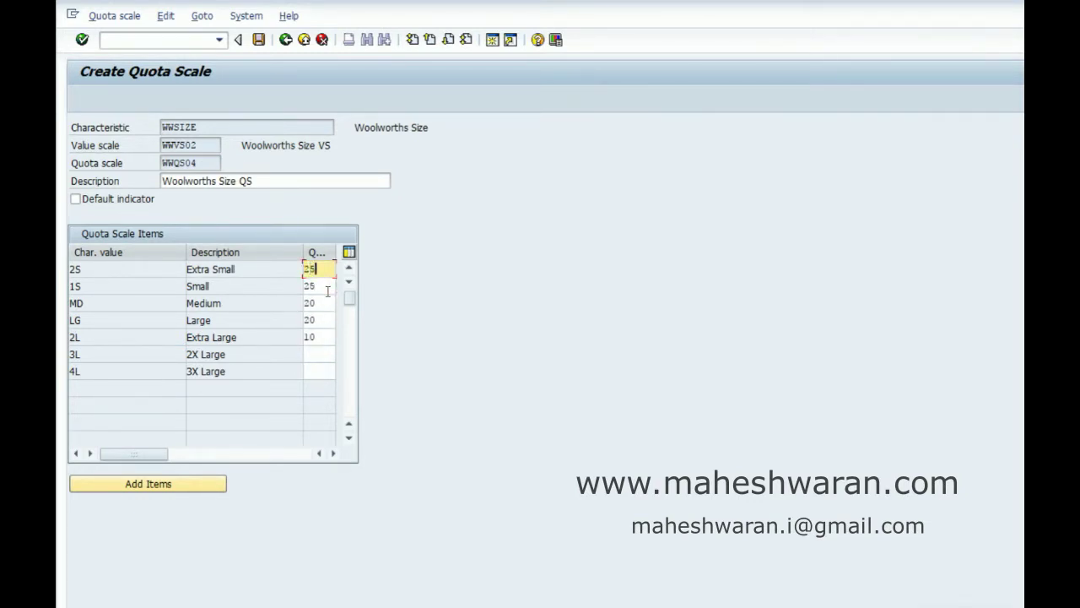
key("shift+Home")
left_click(259, 41)
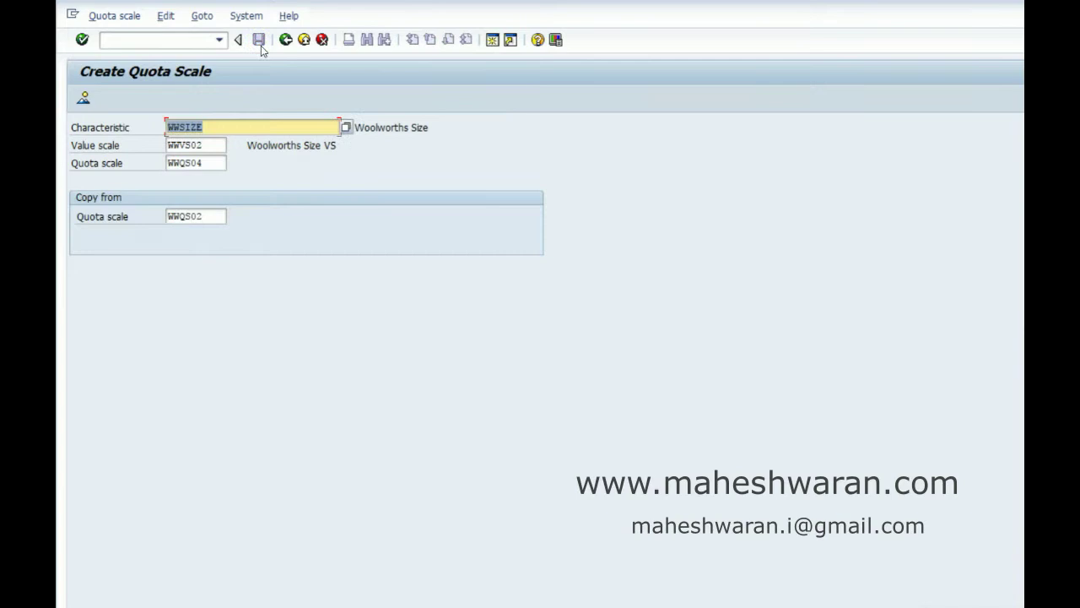
Leave quota scale creation and start a new purchase order with transaction code /nme21n
left_click(288, 47)
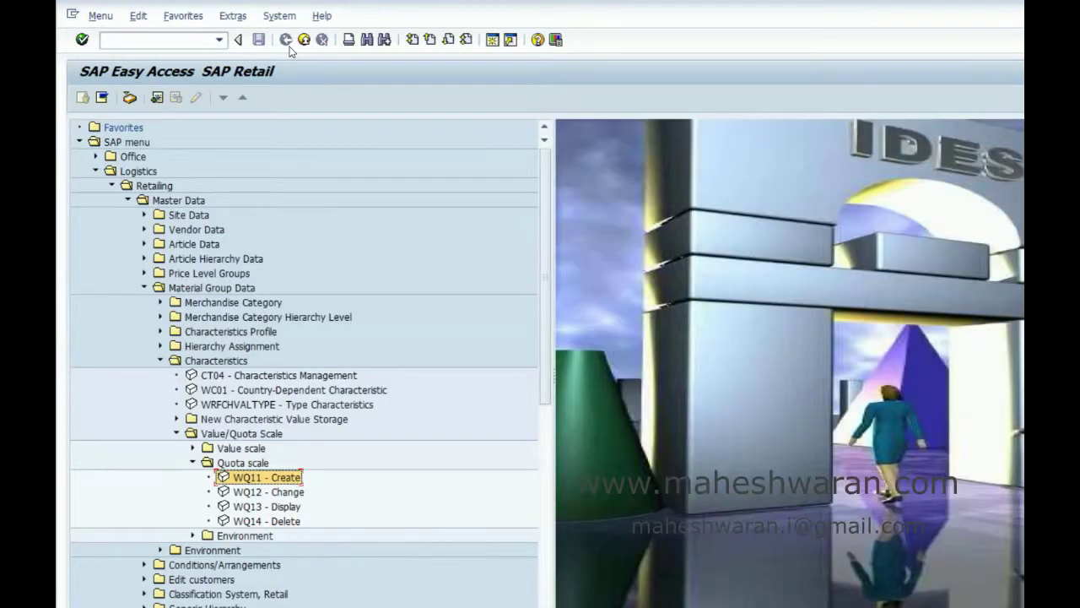
left_click(159, 47)
type("/nme2")
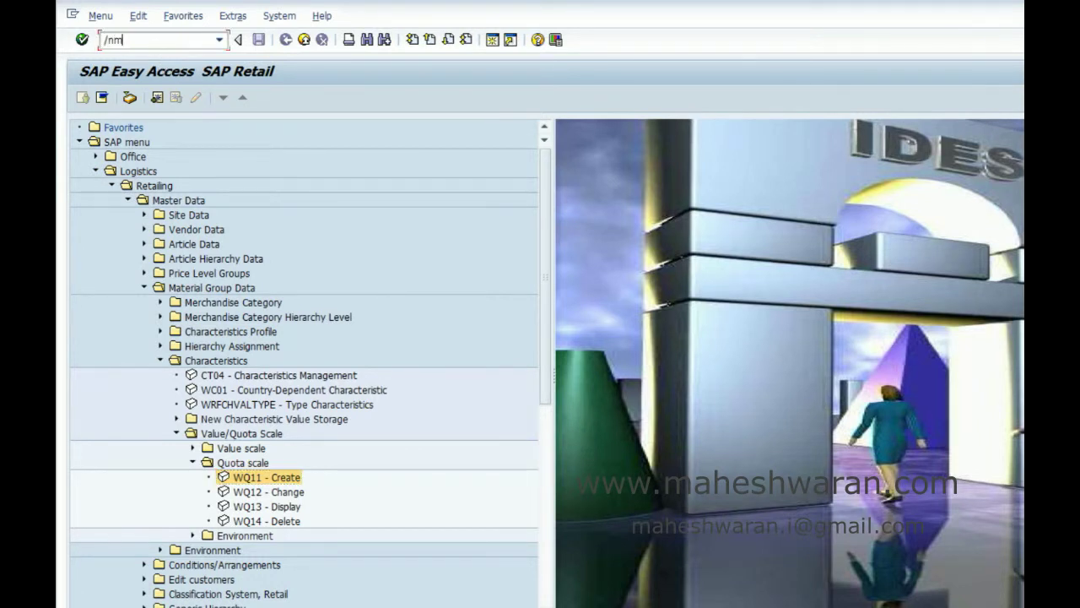
type("1n")
key("Return")
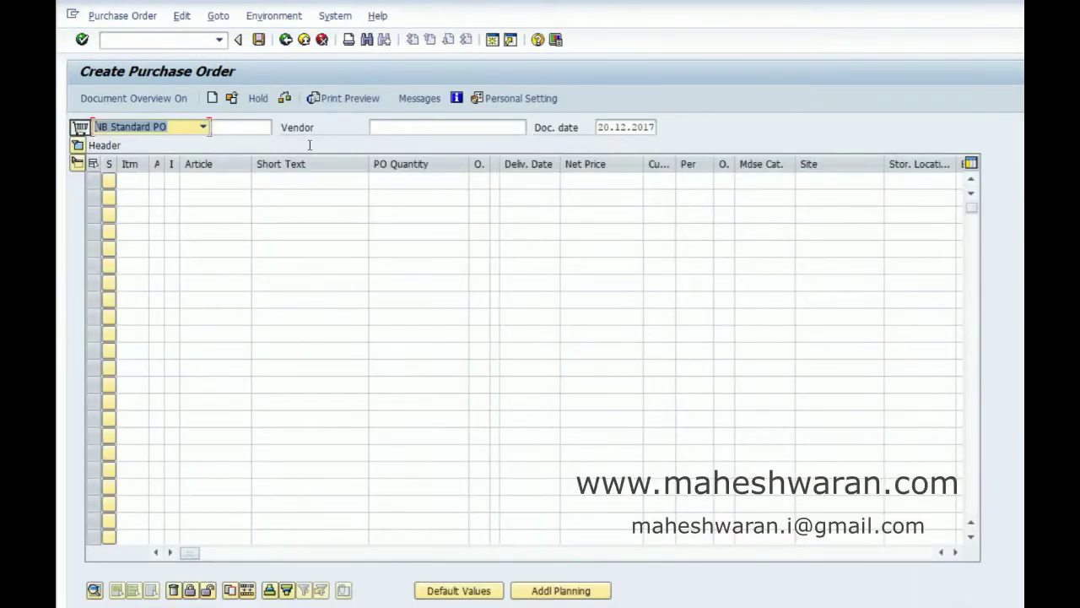
Enter vendor wwvn01 and an item for article 100015 with quantity 100 at site w001
left_click(394, 123)
key("Down")
key("Return")
left_click(209, 183)
type("100015")
key("Tab")
key("Tab")
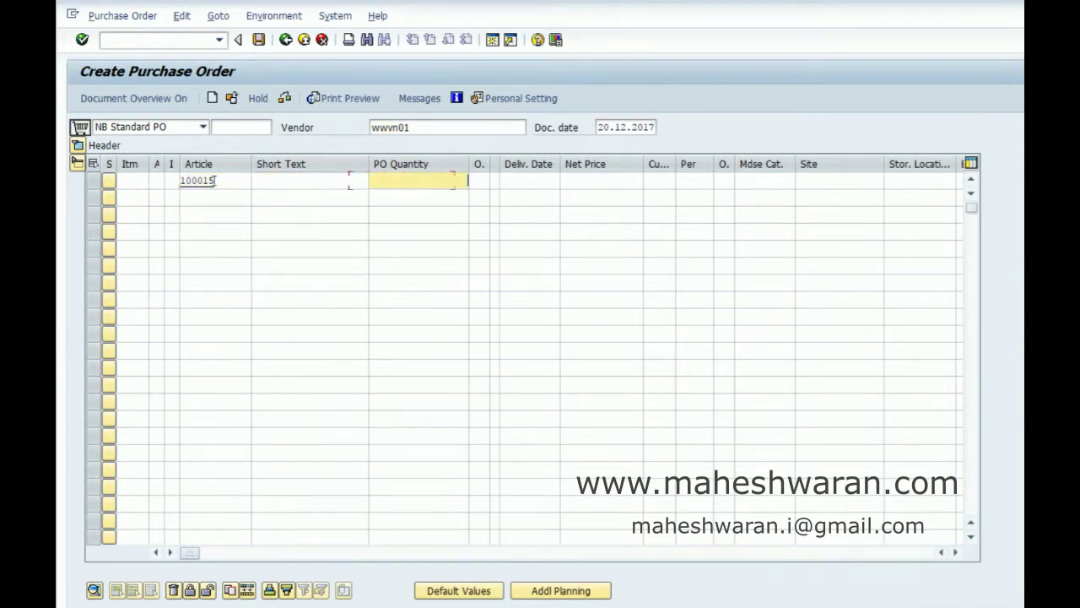
left_click(854, 181)
type("w001")
key("Return")
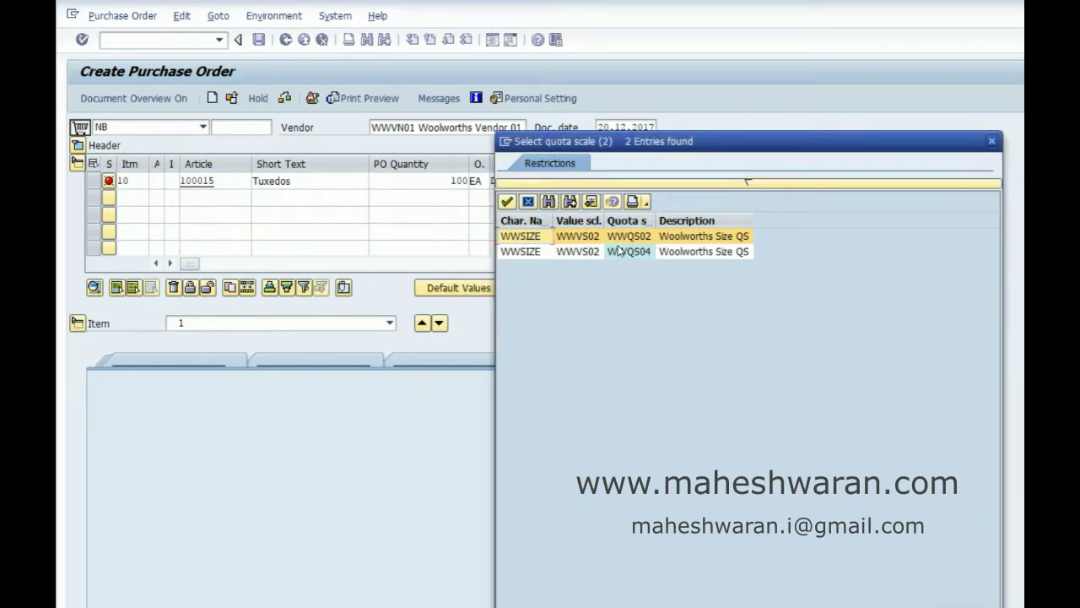
Distribute the item's variants using quota scale WWQS04 for size and WWQS03 for colour, and inspect the resulting quantity matrix
double_click(617, 251)
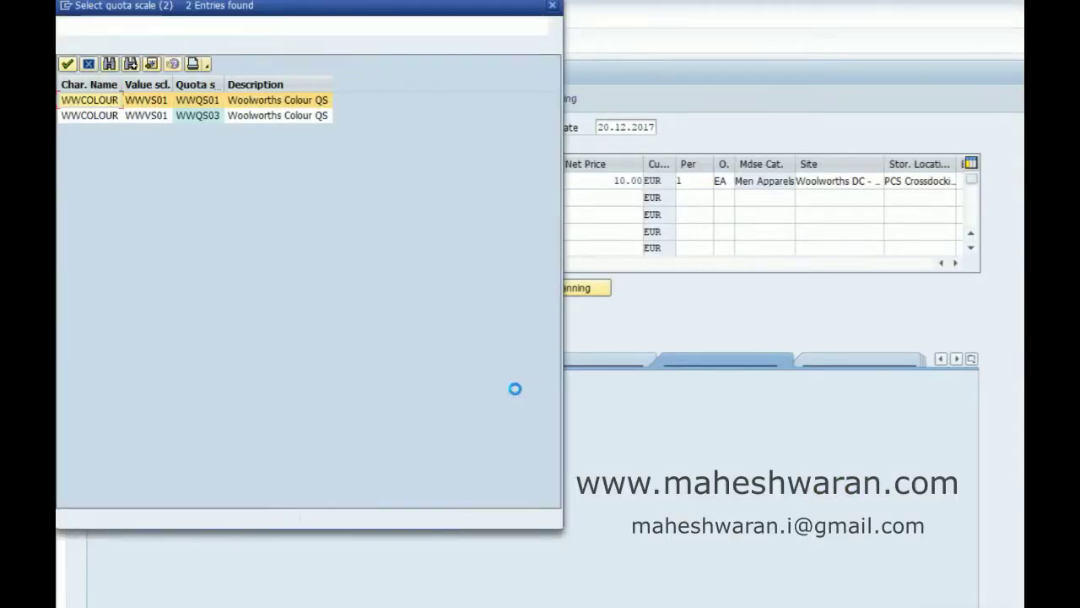
double_click(206, 118)
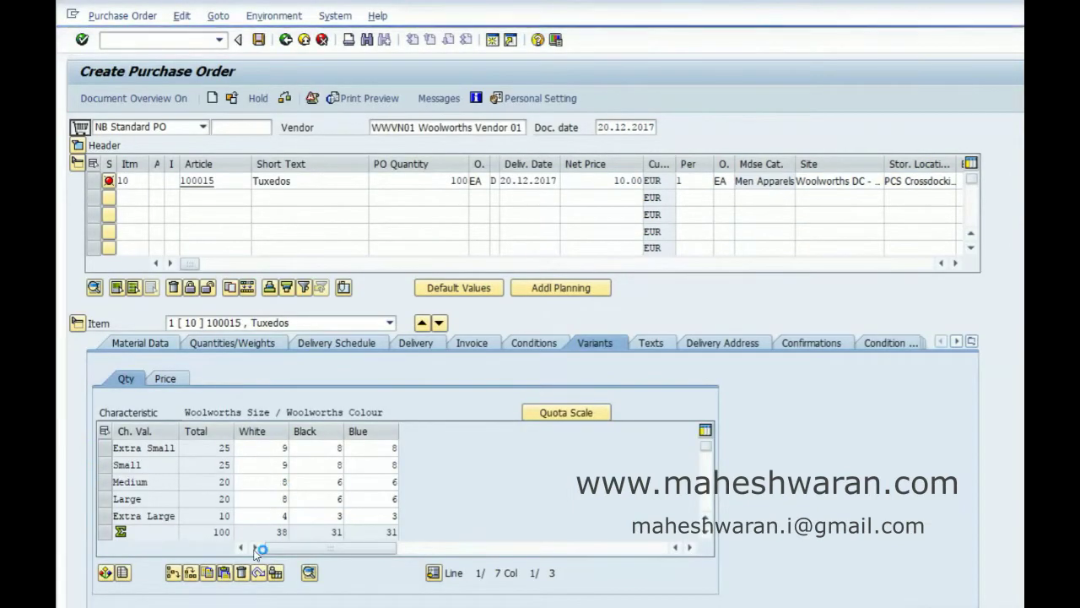
left_click(333, 481)
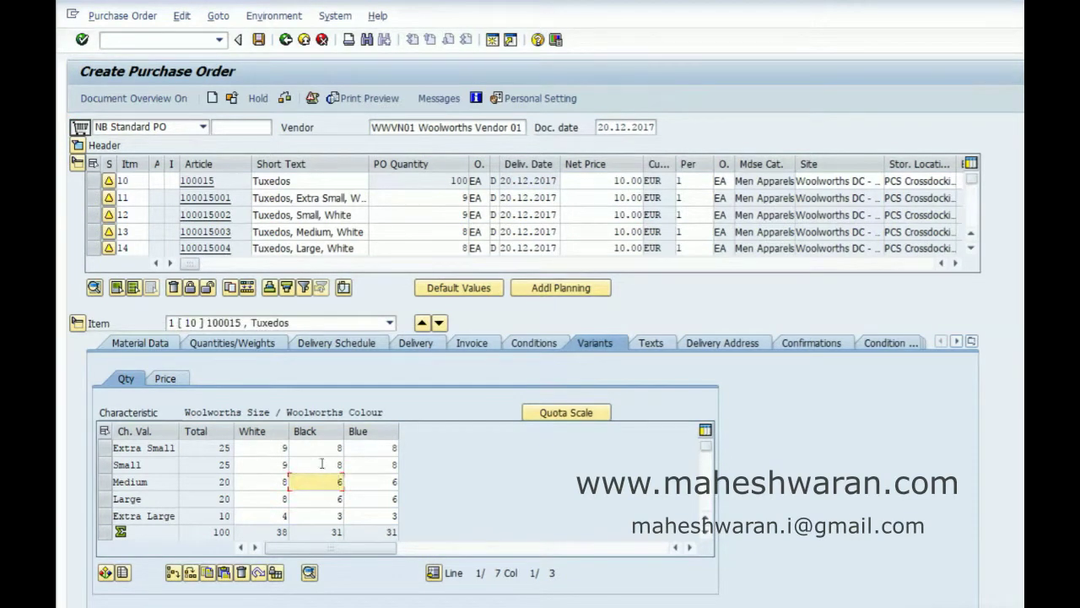
left_click(322, 463)
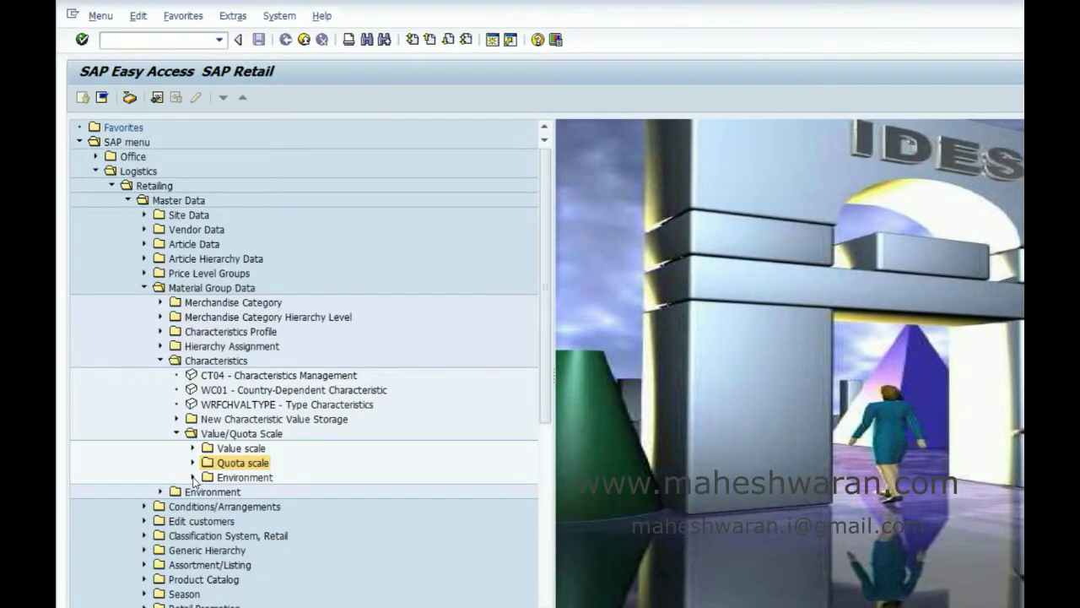
Open the maintenance of quota scales per site/merchandise category (WQ15) and start new entries
left_click(193, 478)
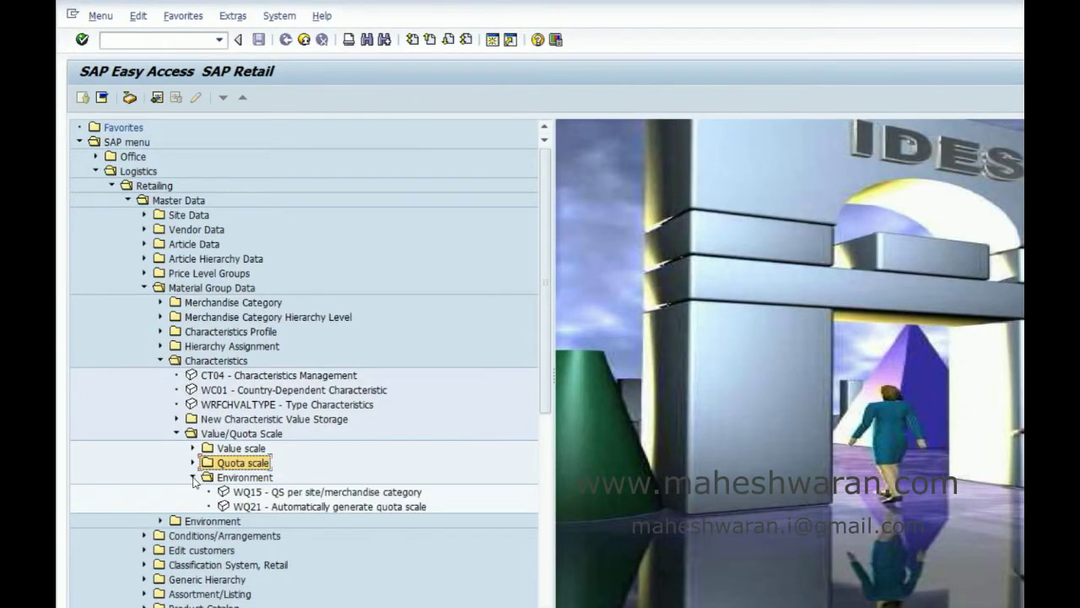
left_click(287, 497)
double_click(287, 498)
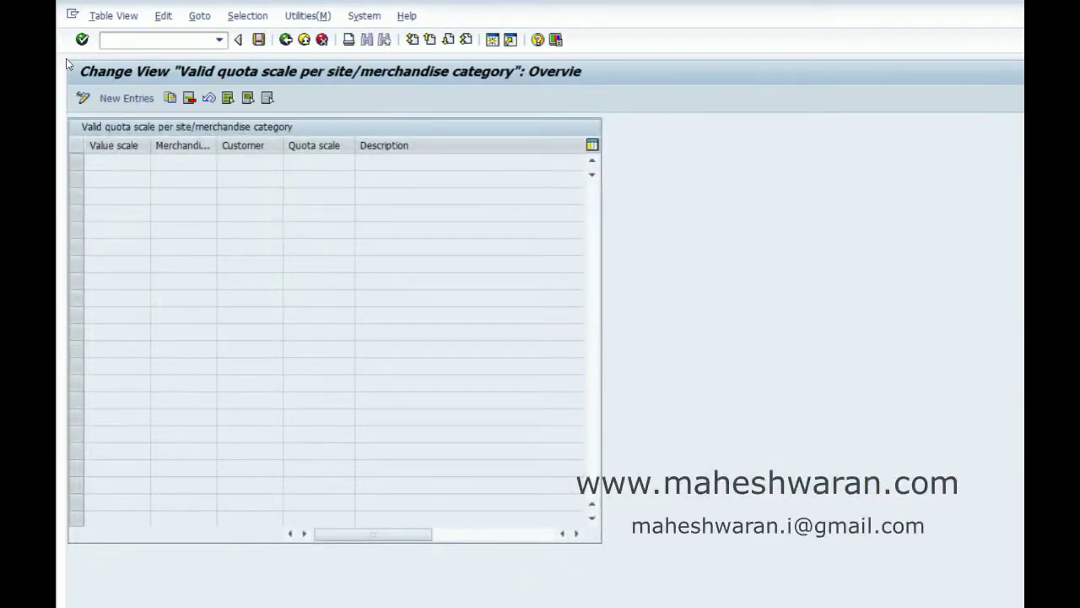
left_click(110, 98)
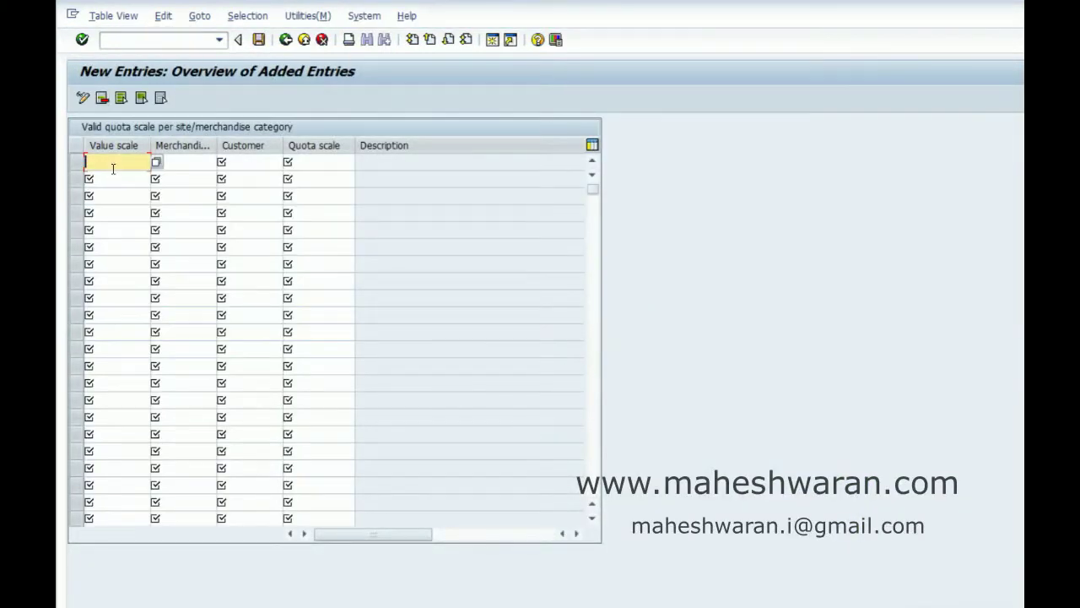
Fill the first entry with value scale wwvs01, merchandise category wwmen, customer w001 and quota scale wwvs03
type("wwvs01")
key("Tab")
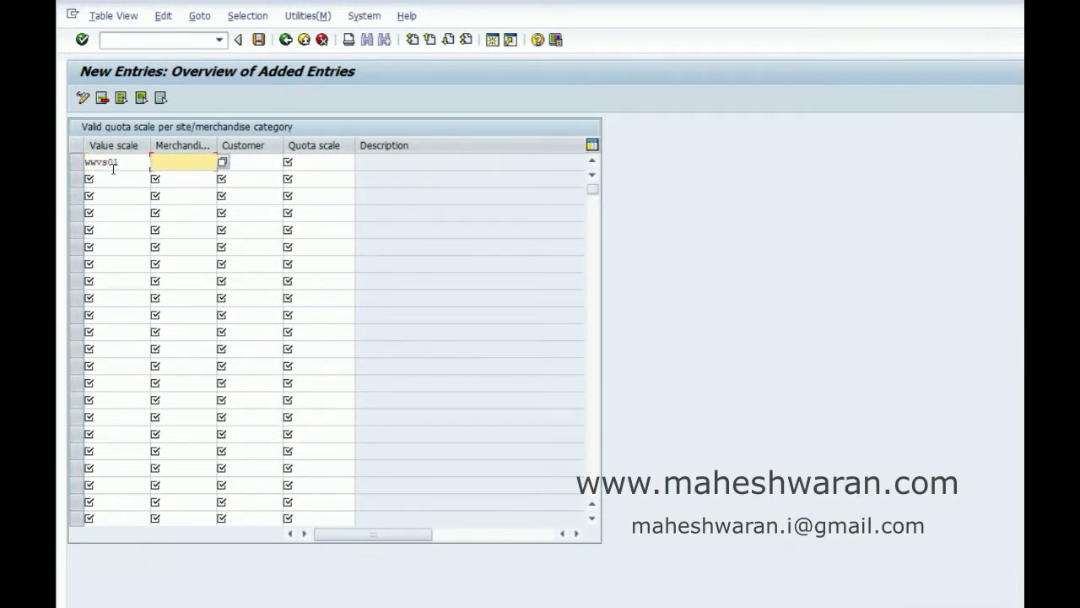
type("wwmen")
key("Tab")
type("001")
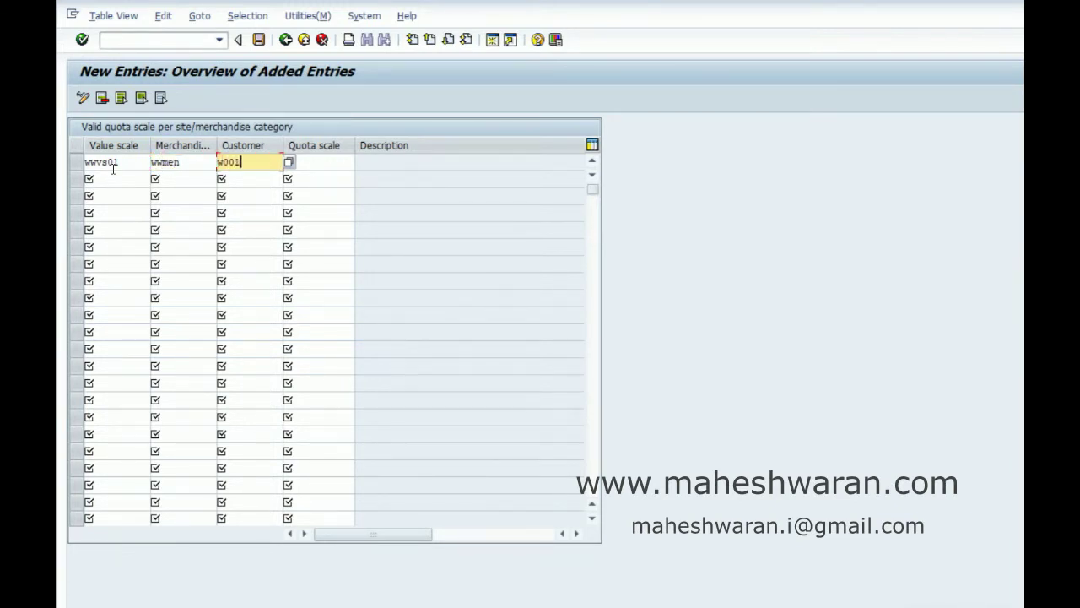
key("Tab")
type("ww")
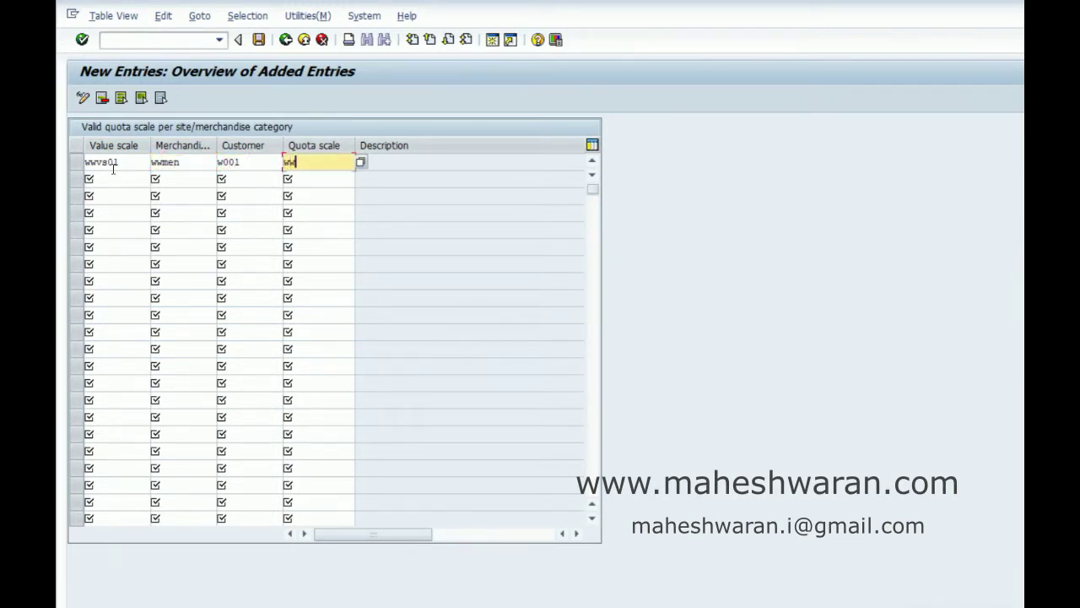
type("vs03")
Fill the second entry with value scale wwvs01, merchandise category wwmen, customer w100 and quota scale wwvs01
left_click(104, 181)
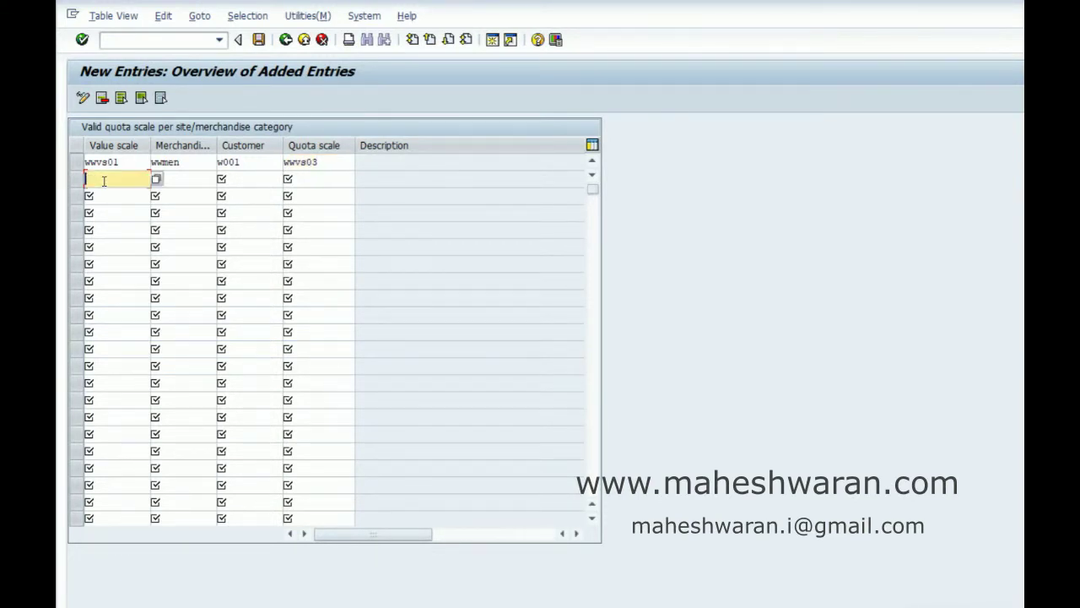
type("wwvs0")
type("1")
left_click(205, 179)
type("wwmen")
key("Tab")
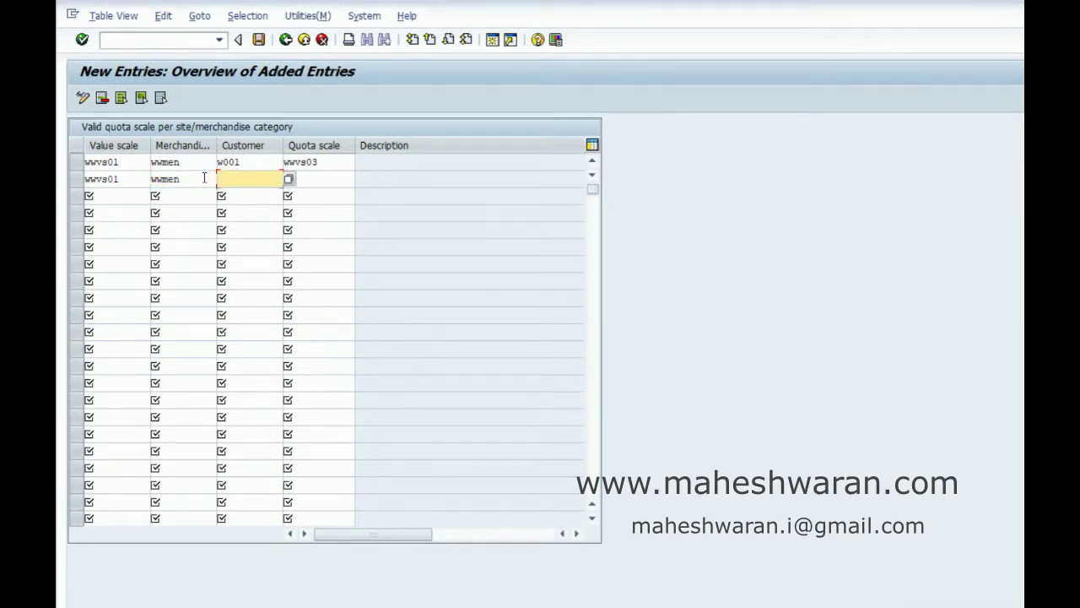
type("w100")
key("Tab")
type("wwvs01")
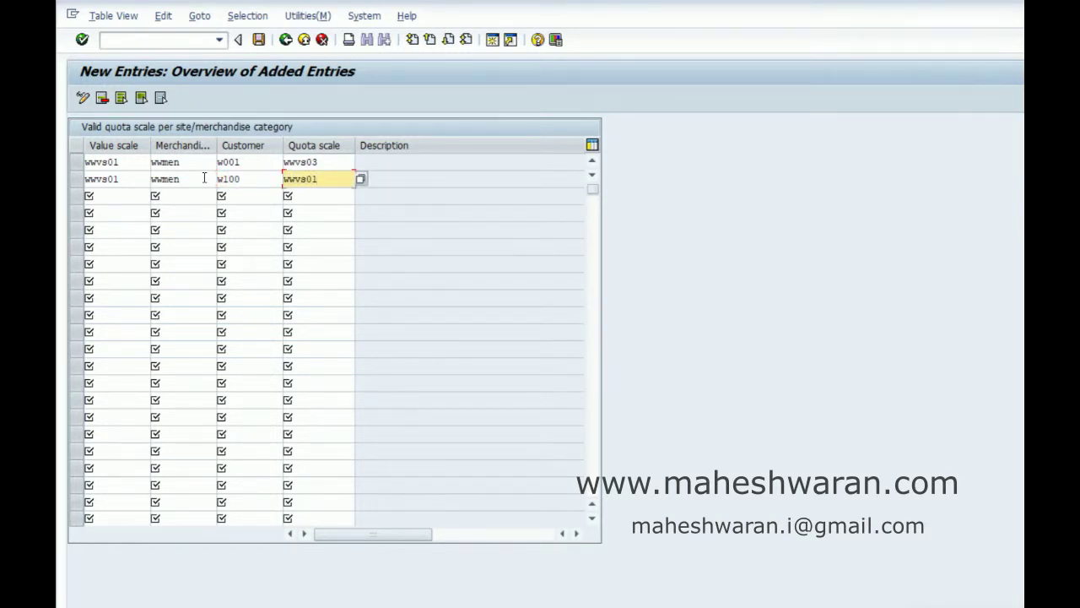
Change the quota scale to wwvs01 for customer w001 and wwvs03 for customer w100, and check the entries
left_click(334, 160)
key("BackSpace")
type("1")
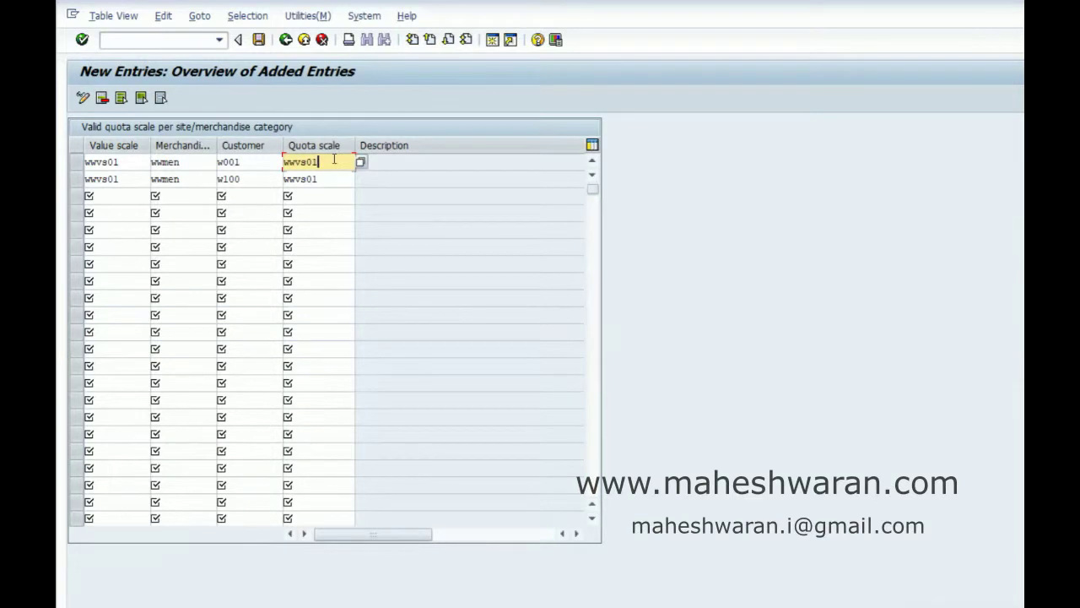
key("Down")
key("End")
key("shift+Left")
type("3")
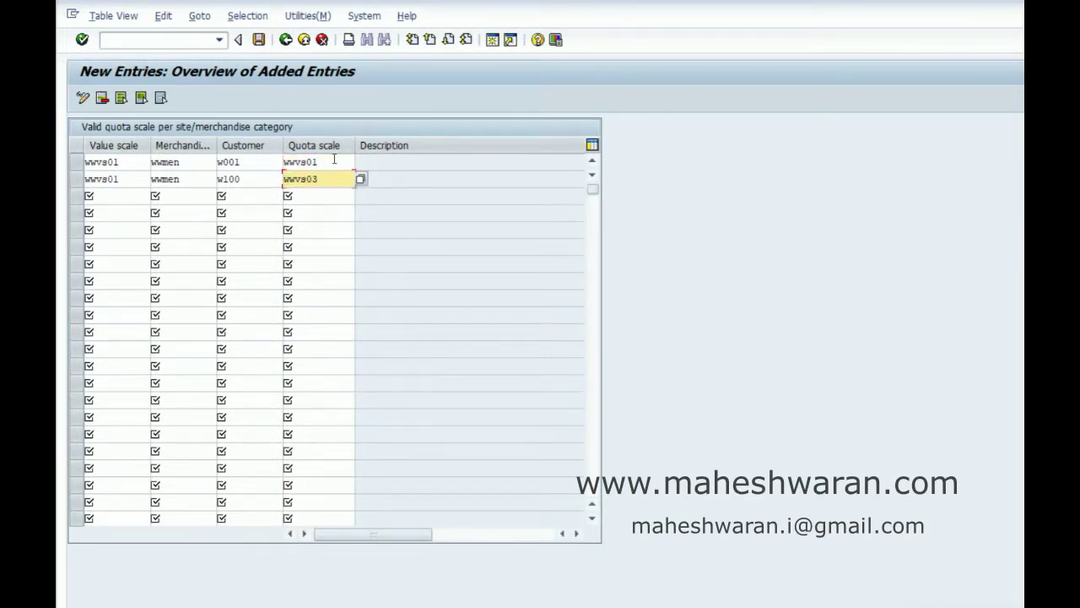
key("Return")
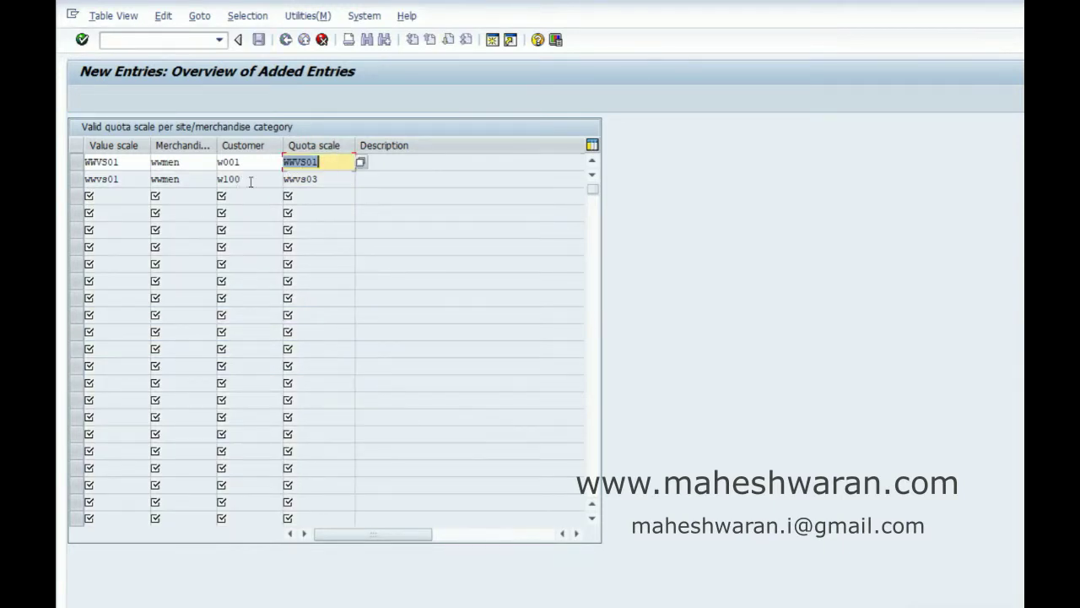
Correct the quota scales to WWQS01 for customer w001 and WWQS03 for customer w100
left_click(296, 164)
type("Q")
key("Return")
left_click(298, 175)
type("Q")
key("Return")
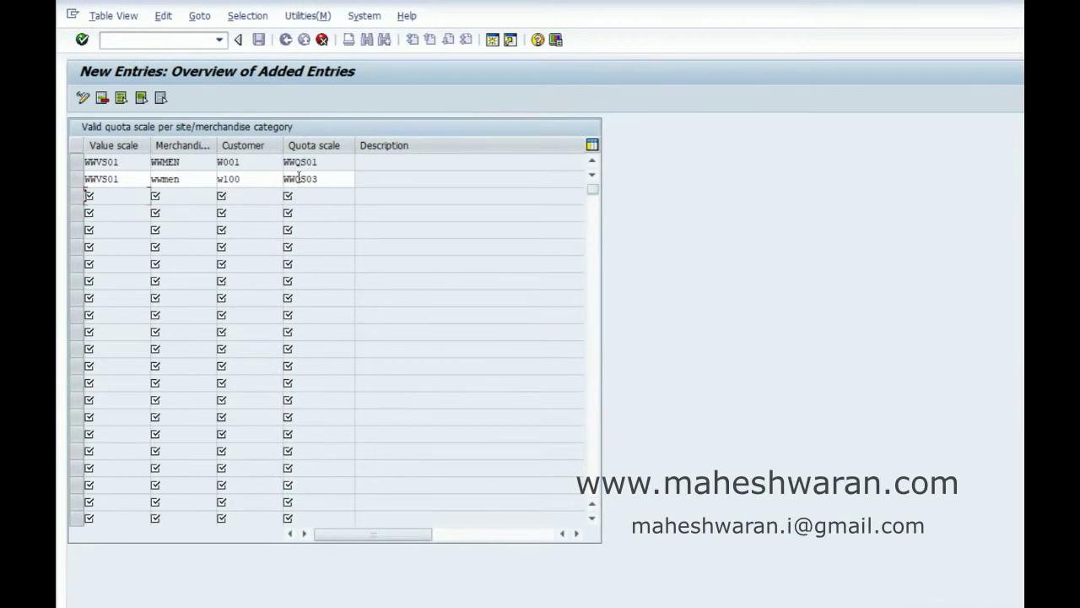
Fill the third entry with value scale wwvs02, merchandise category wwmen, customer w001 and quota scale WWQS02
type("wwvs03")
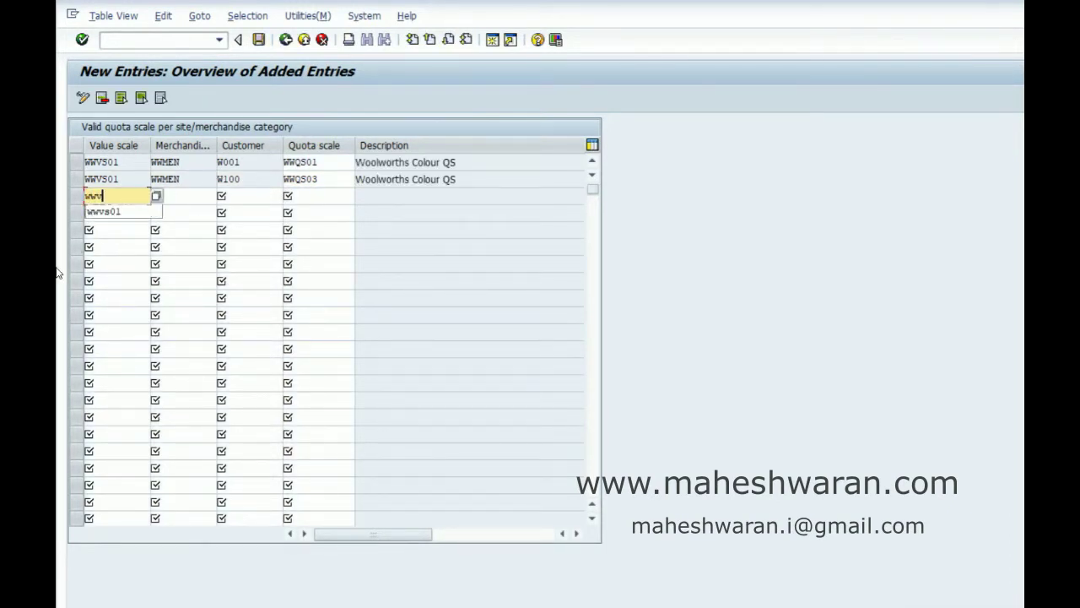
key("Tab")
type("wwmen")
key("Tab")
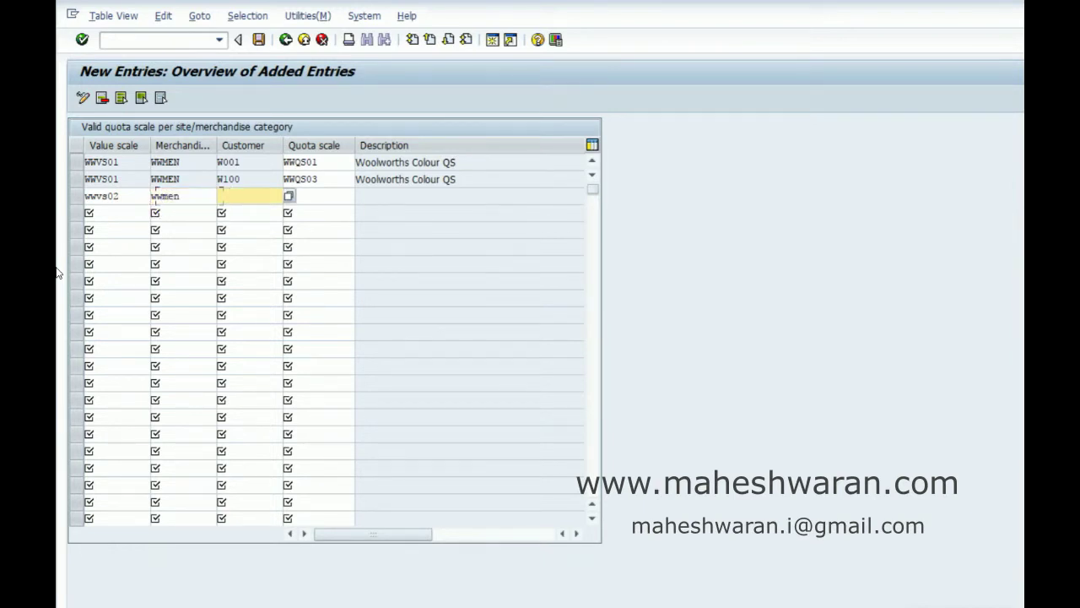
type("w001")
key("Tab")
type("WWQS02")
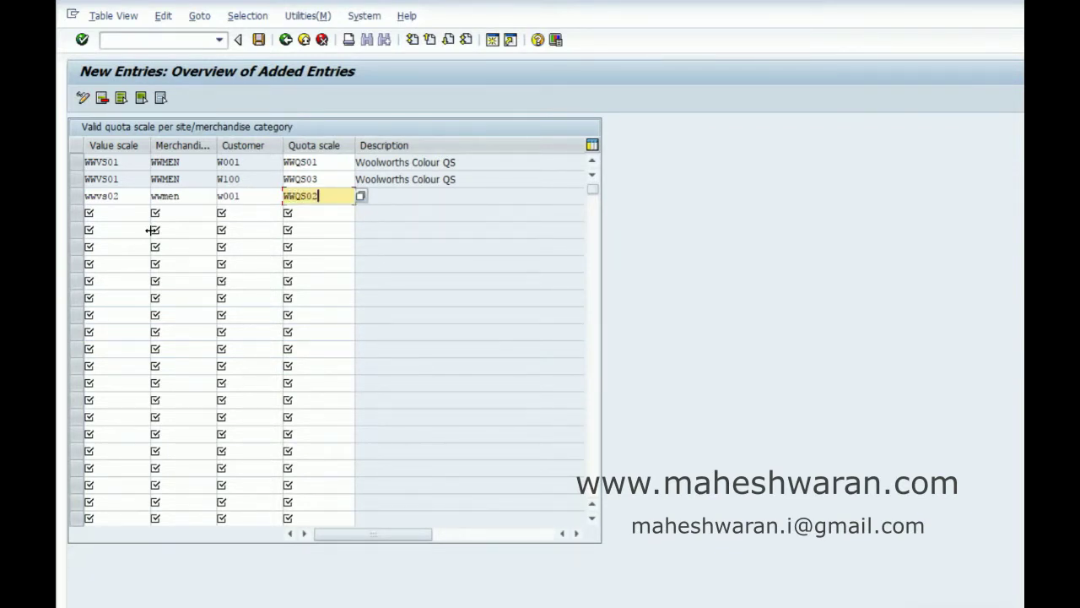
Fill the fourth entry with value scale wwvs02, merchandise category wwmen, customer w100 and quota scale wwqs04, and check the entries
left_click(127, 217)
type("w")
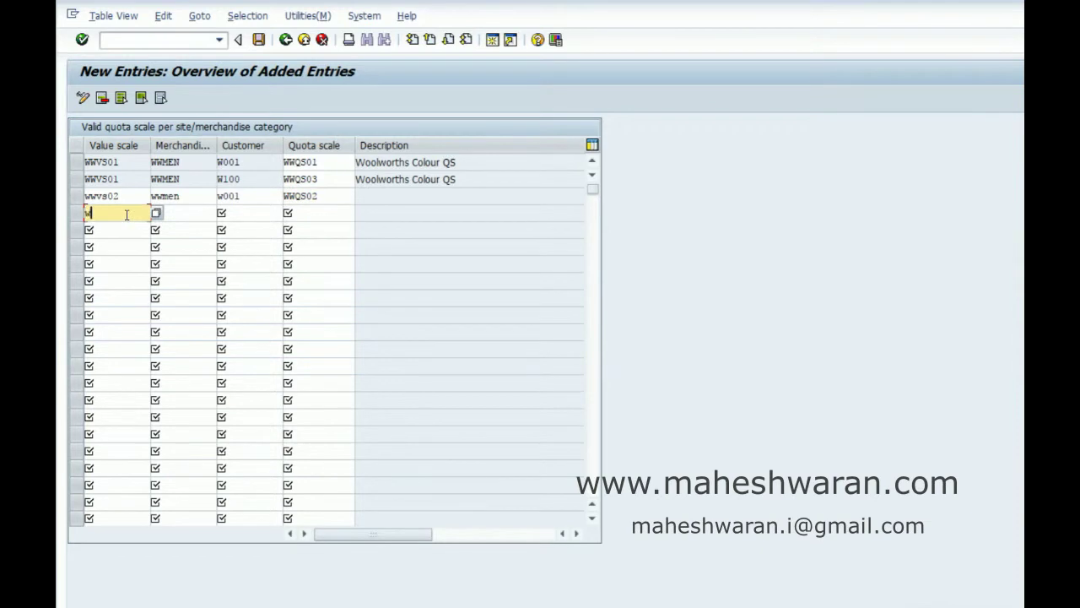
type("wvs02")
key("Tab")
type("wwmen")
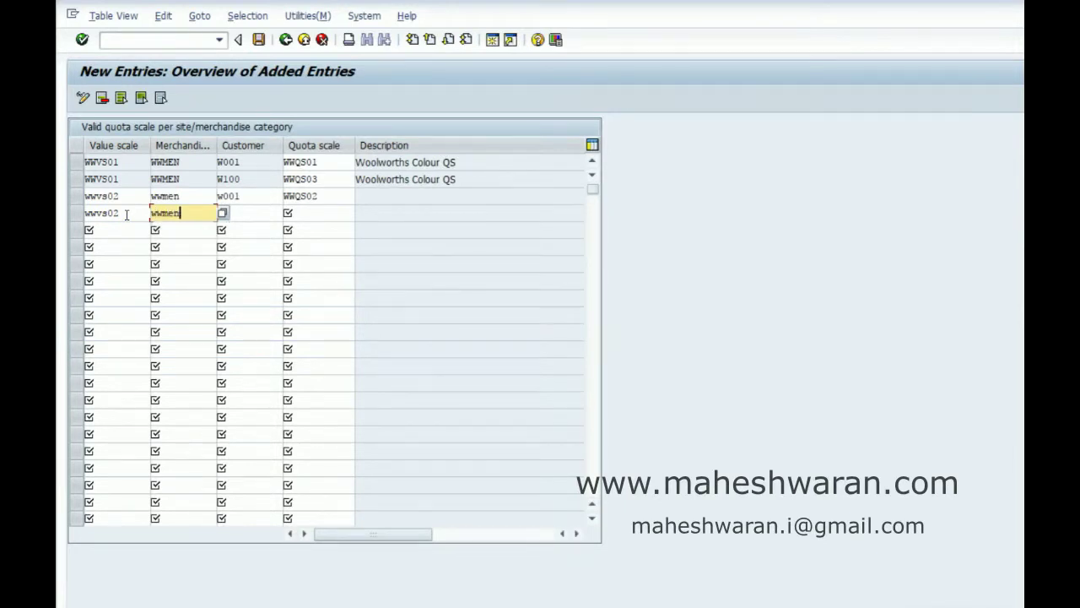
key("Tab")
type("w100")
key("Tab")
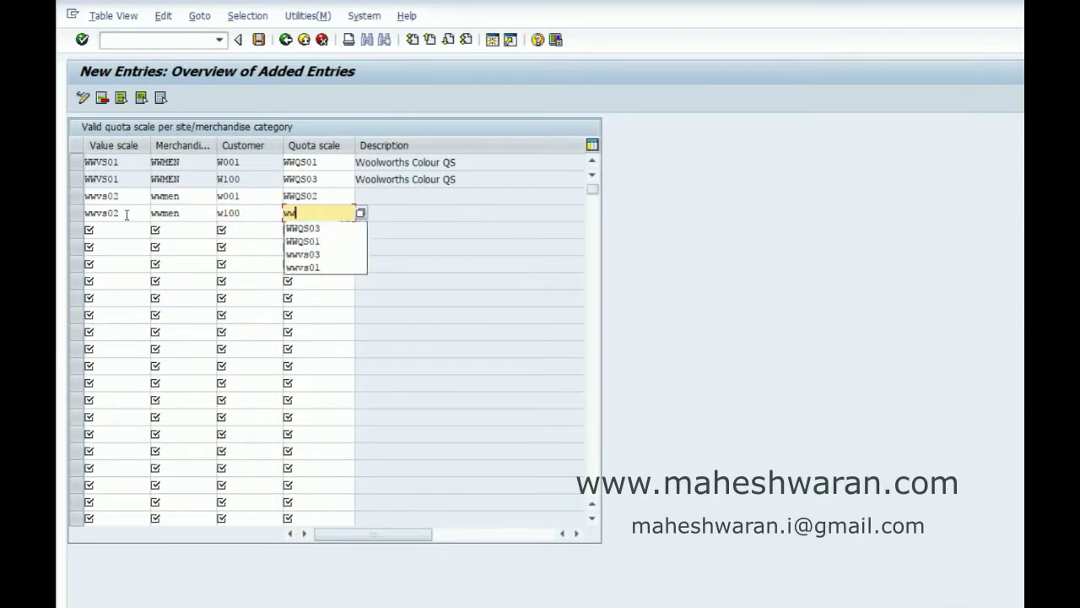
type("wwqs04")
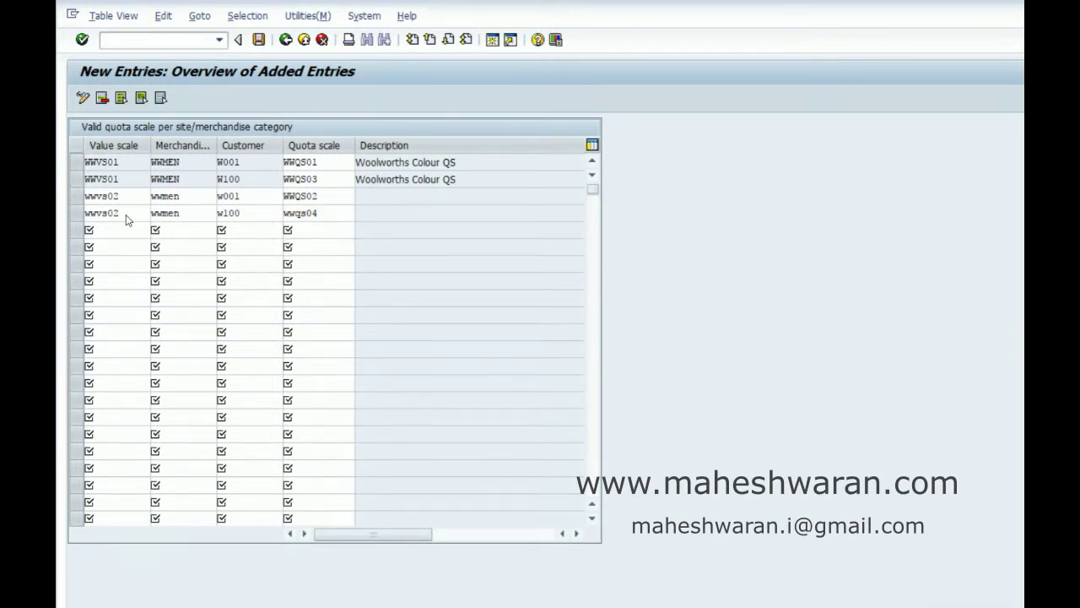
key("Return")
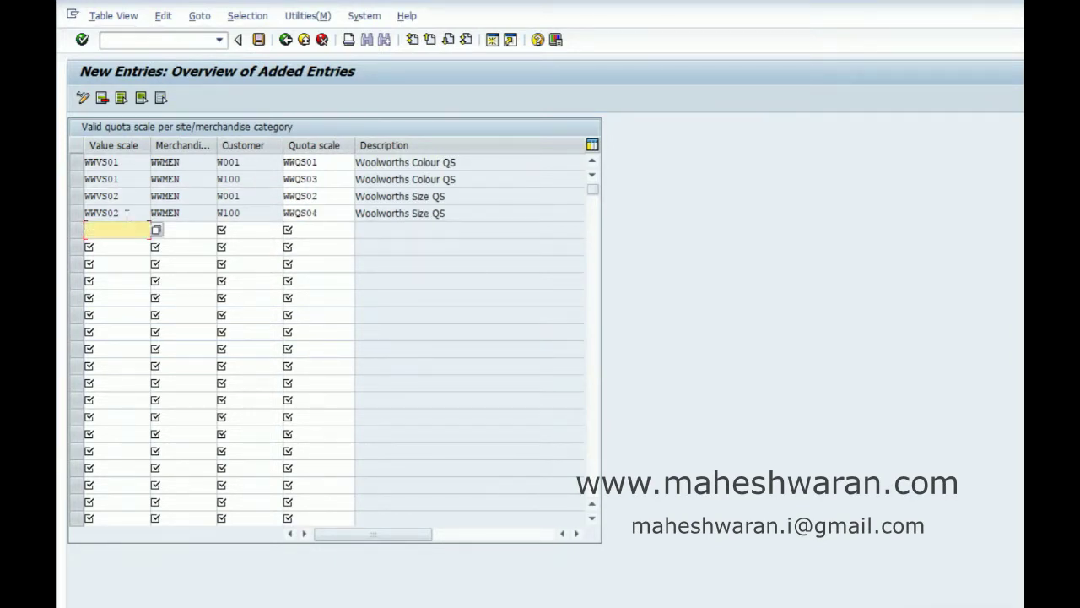
Leave the quota scale assignment table and start purchase order creation with transaction ME21N
left_click(286, 40)
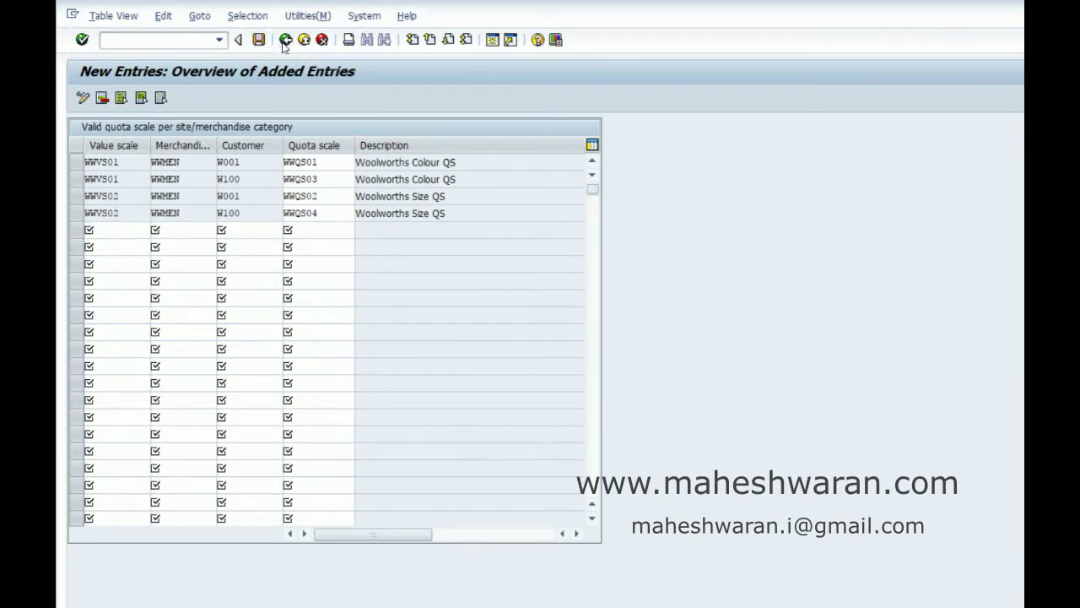
left_click(286, 39)
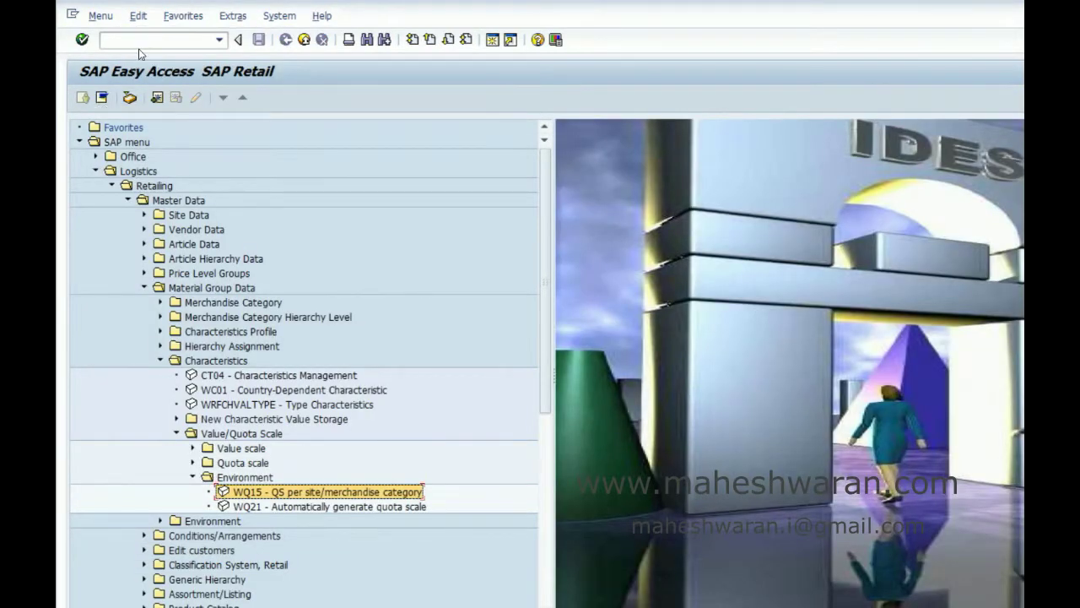
left_click(141, 41)
type("/nme21n")
key("Return")
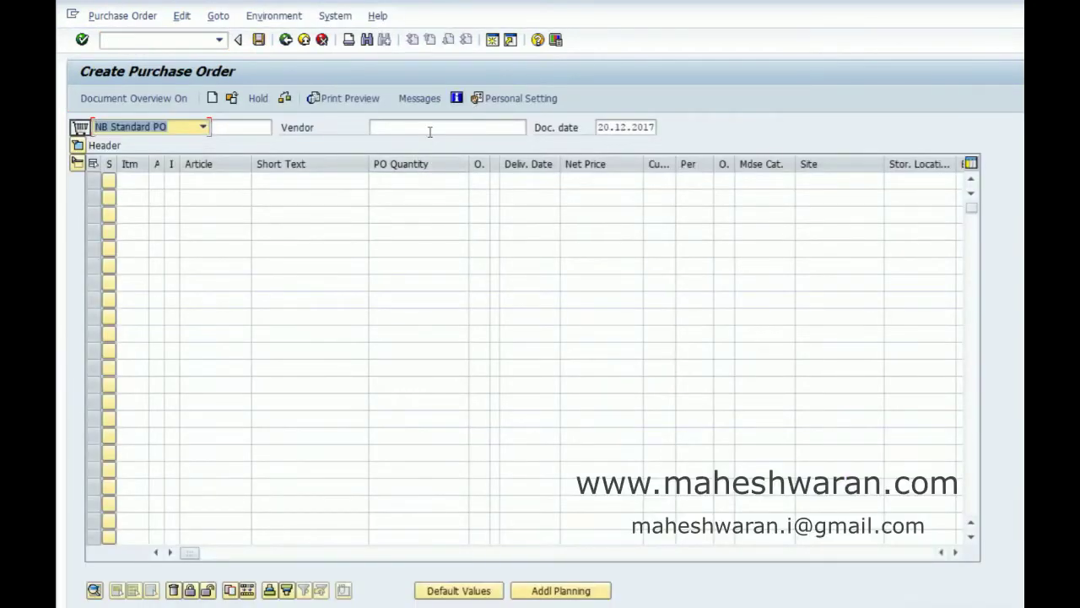
Set the purchase order's vendor to wwvn01 and enter article 100015 with quantity 100 as the first item
left_click(430, 128)
type("w")
key("Down")
key("Return")
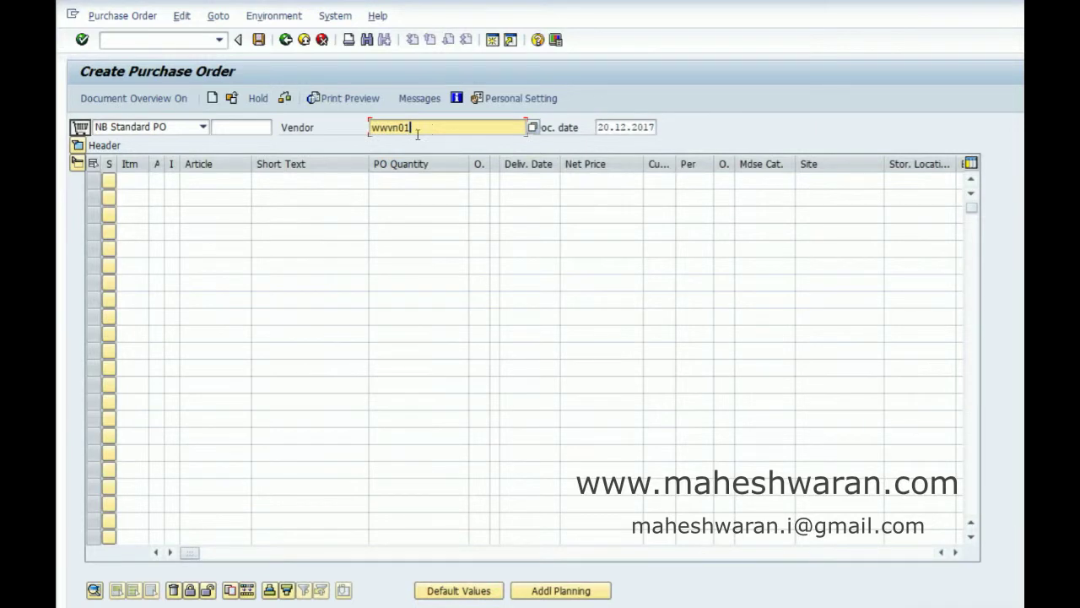
left_click(211, 179)
type("1")
key("Down")
key("Return")
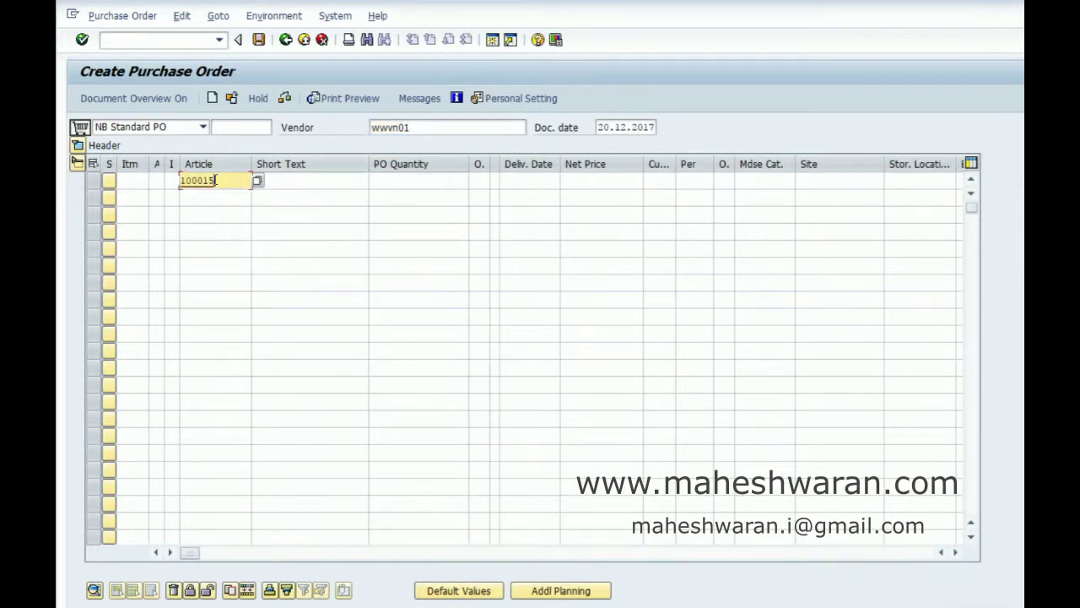
key("Tab")
key("Tab")
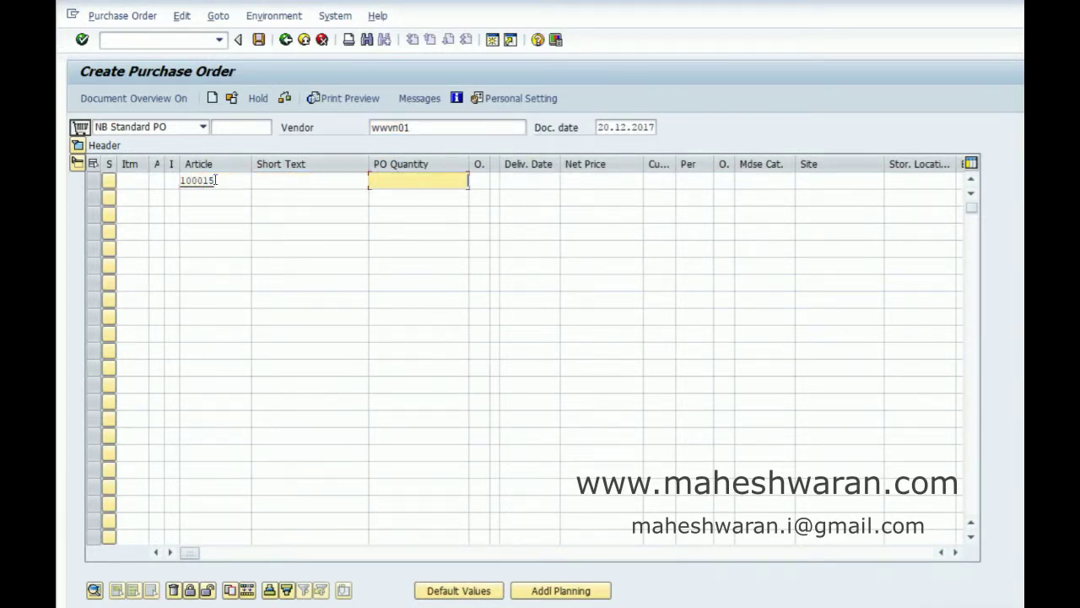
Set the item's site to w001, confirm the proposed variant quantities and review the variant items
left_click(804, 181)
type("w")
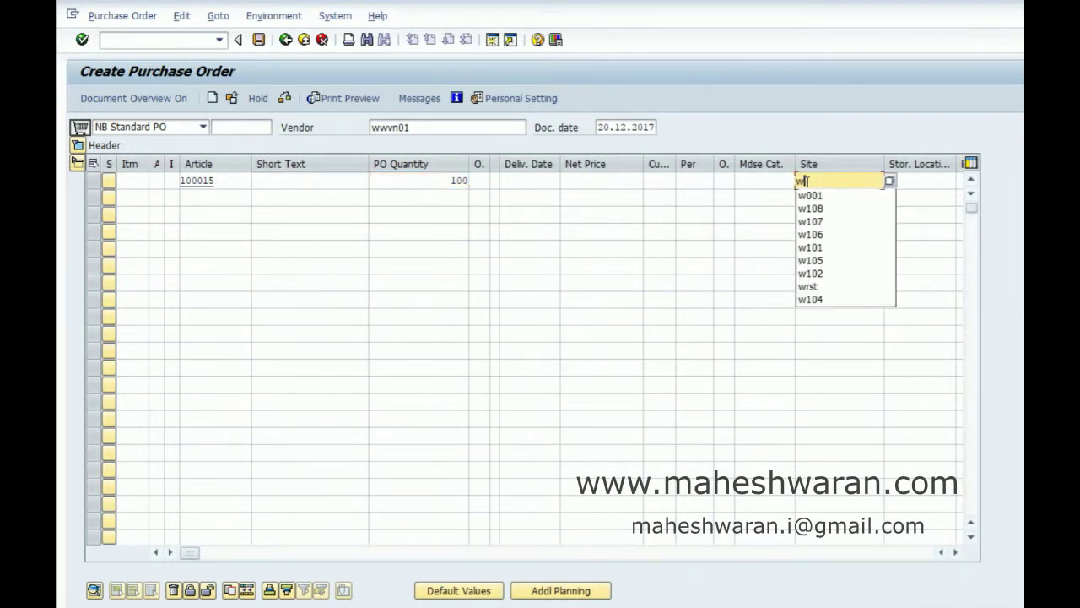
type("00")
key("Return")
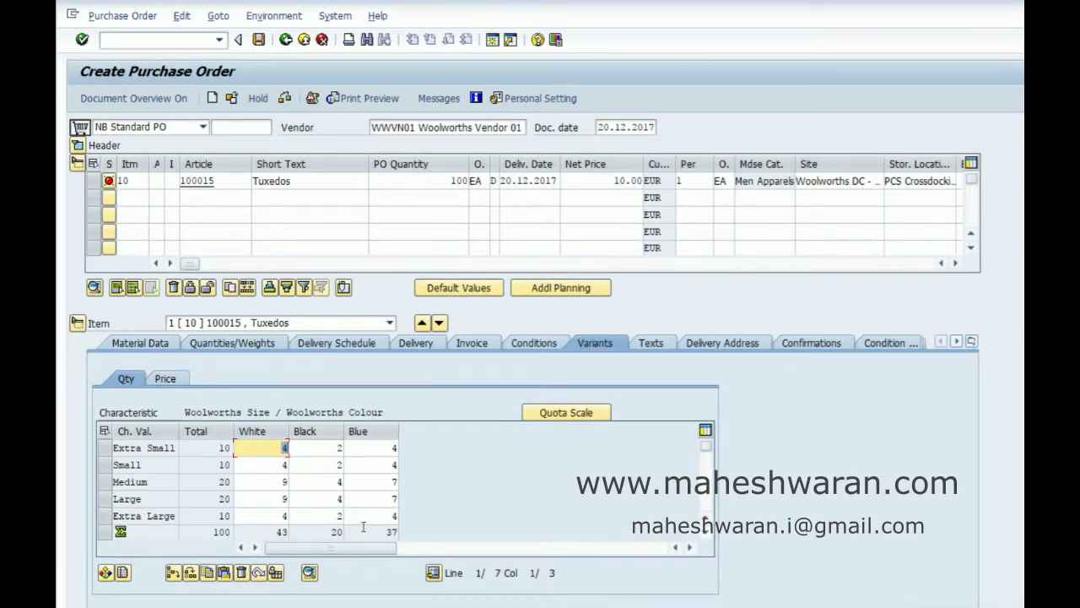
key("Return")
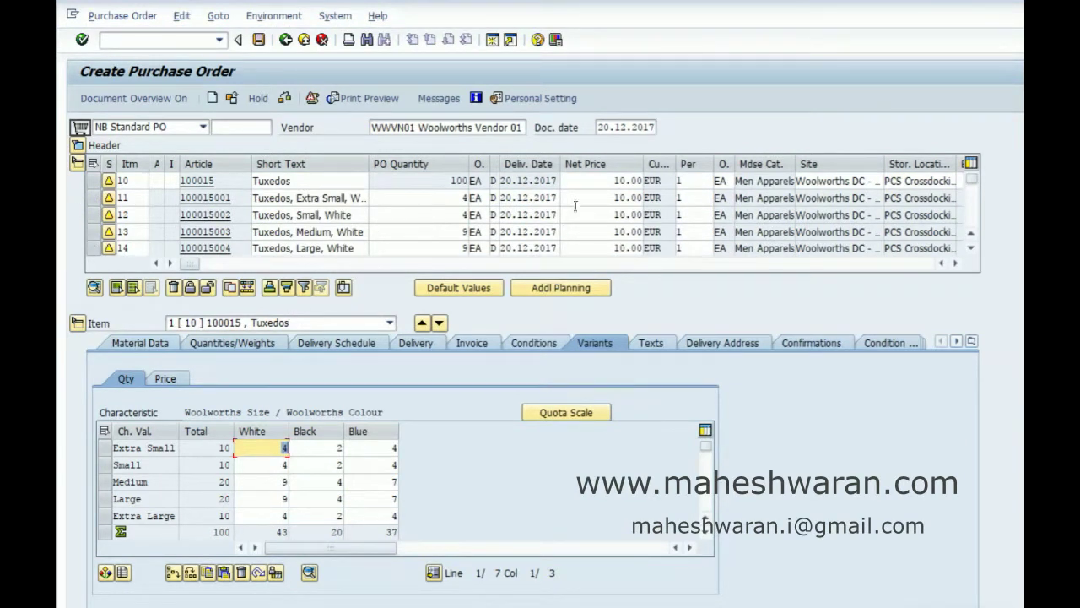
left_click(976, 212)
left_click(971, 219)
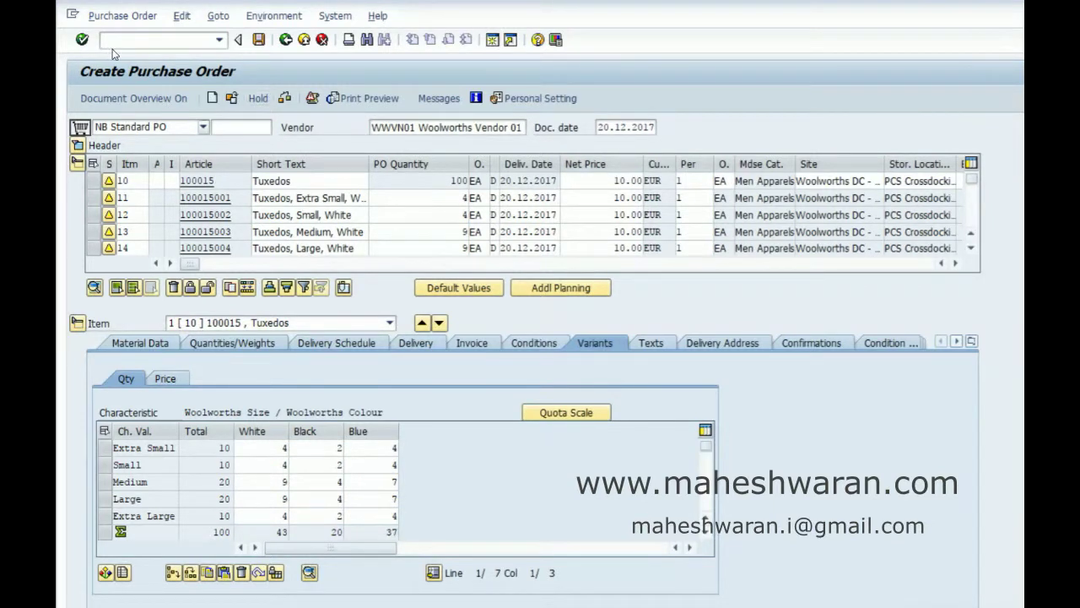
Abandon the purchase order for site w001 and start a new one with transaction ME21N
left_click(139, 40)
type("/n")
key("Return")
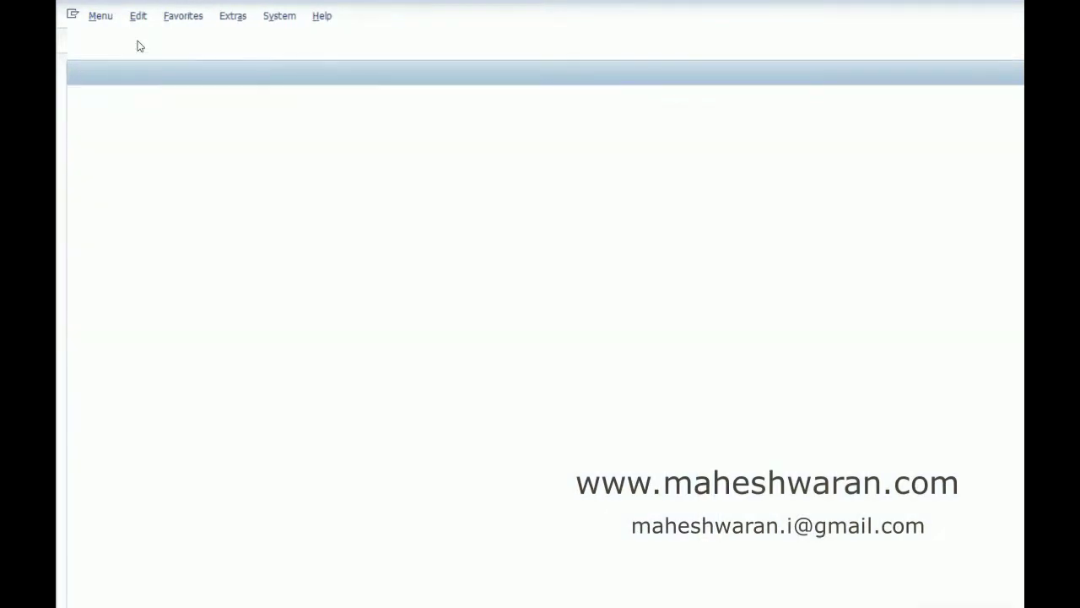
type("me21n")
key("Return")
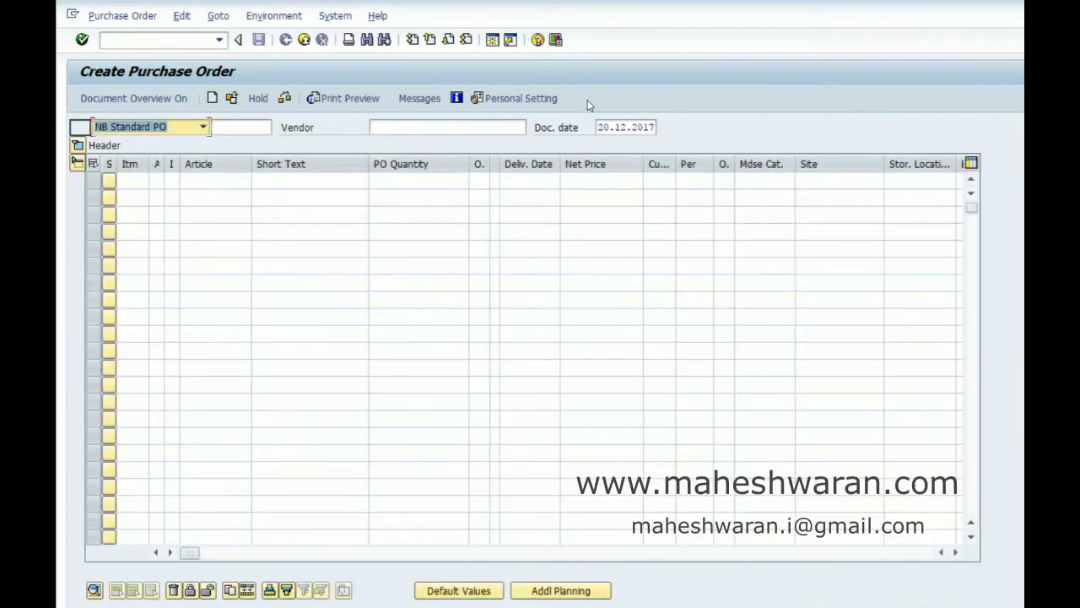
In the new purchase order, set vendor wwvn01 and enter article 100015 with quantity 100
left_click(470, 128)
key("Down")
key("Return")
key("Return")
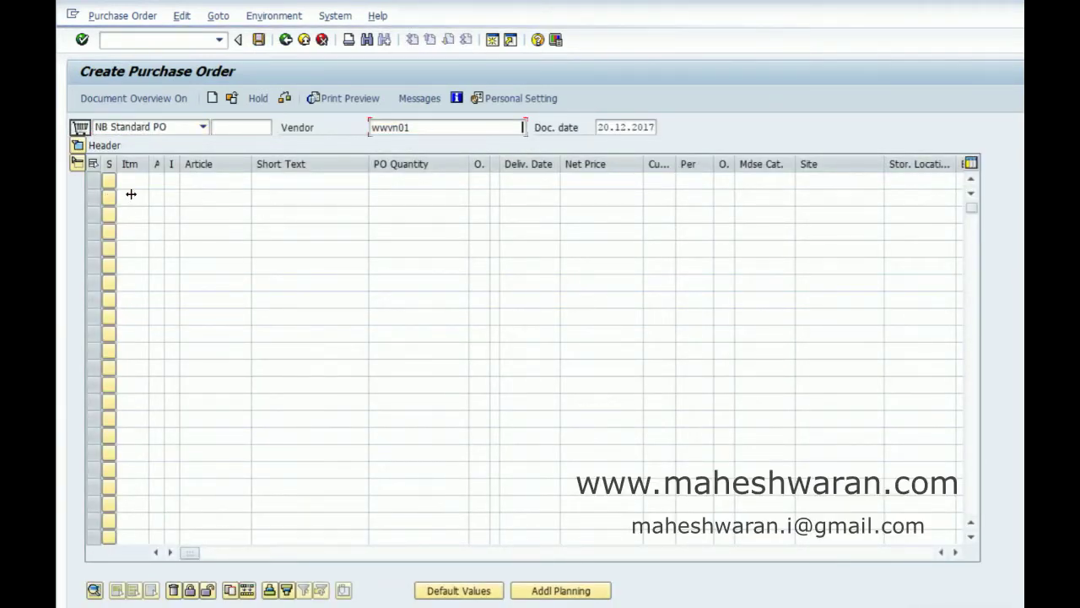
left_click(207, 179)
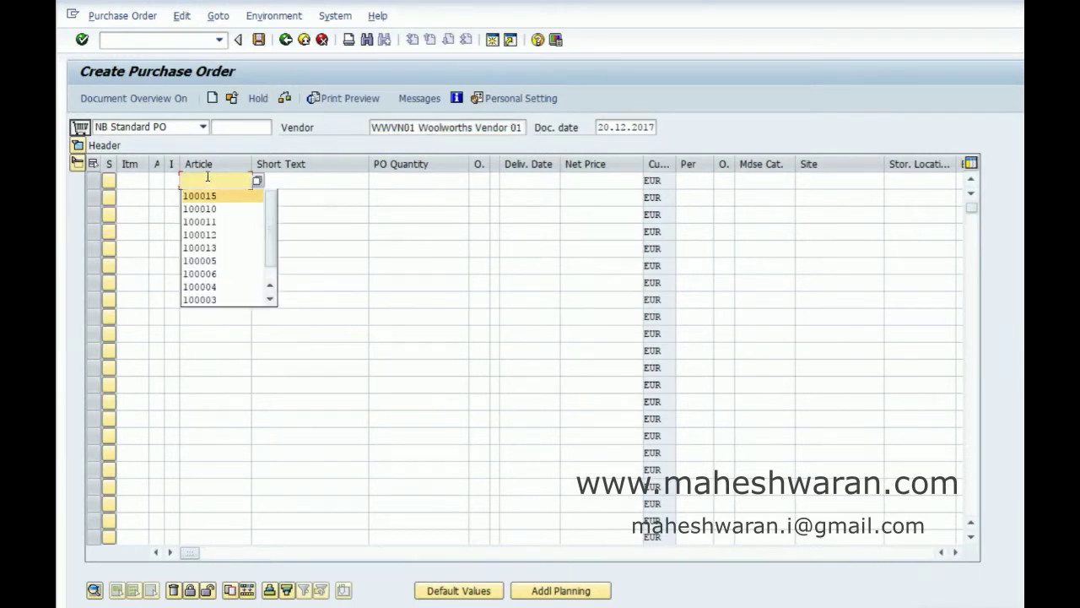
key("Return")
key("Tab")
key("Tab")
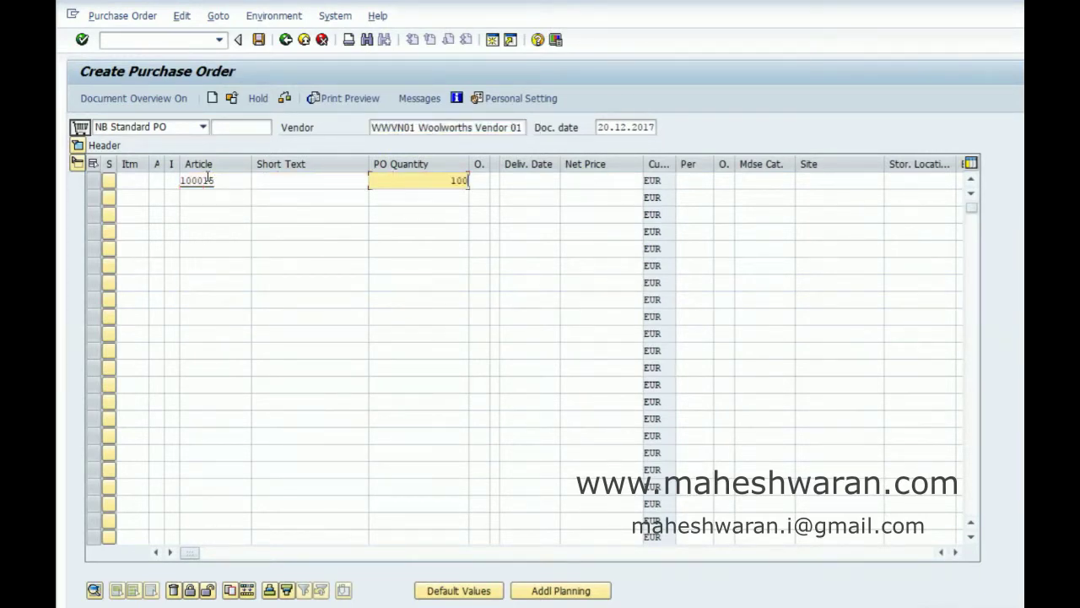
Set the item's site to w100 and examine how its quantity is distributed over the size and colour variants
left_click(838, 180)
type("w100")
key("Return")
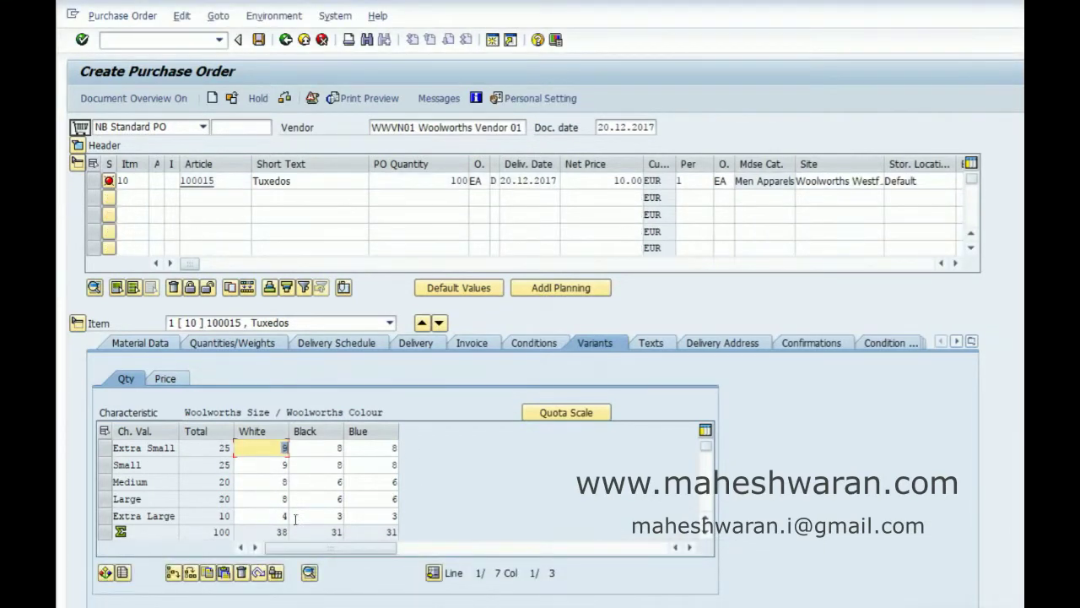
left_click(371, 533)
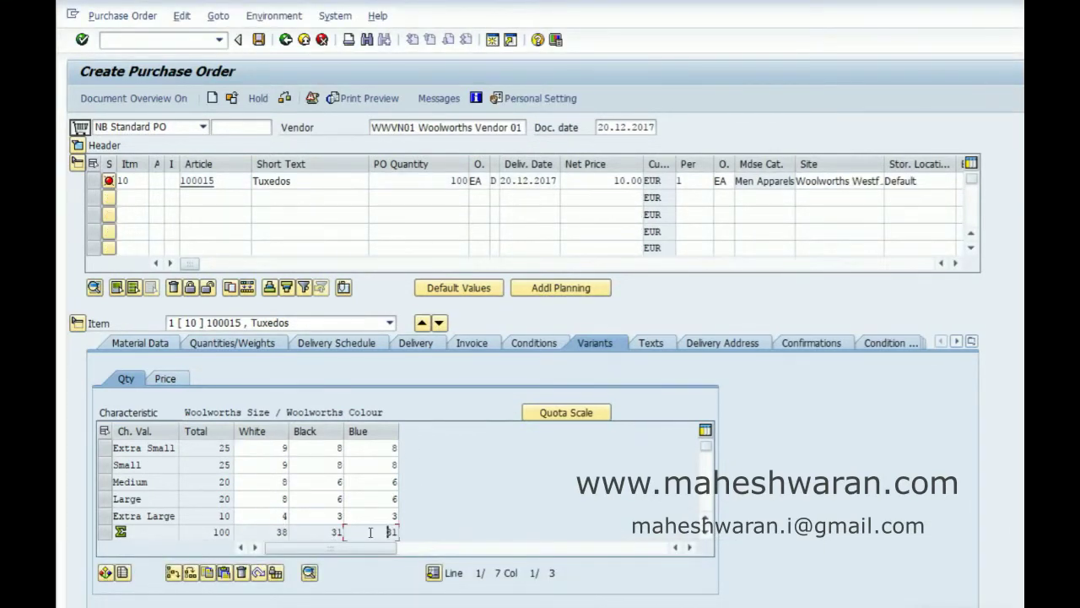
left_click(380, 463)
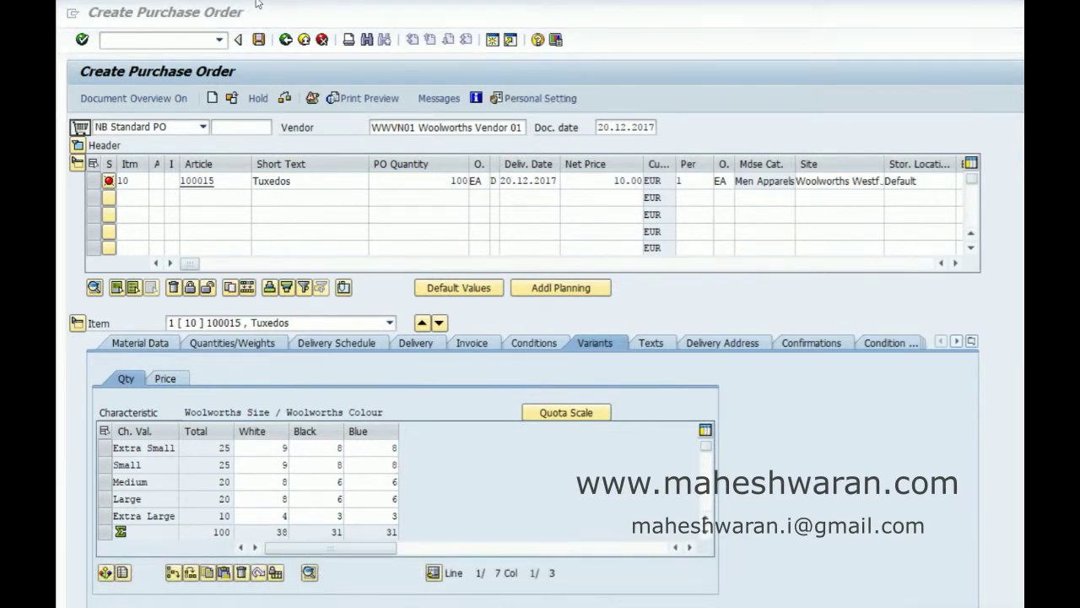
Exit the purchase order for site w100 without saving it
left_click(289, 44)
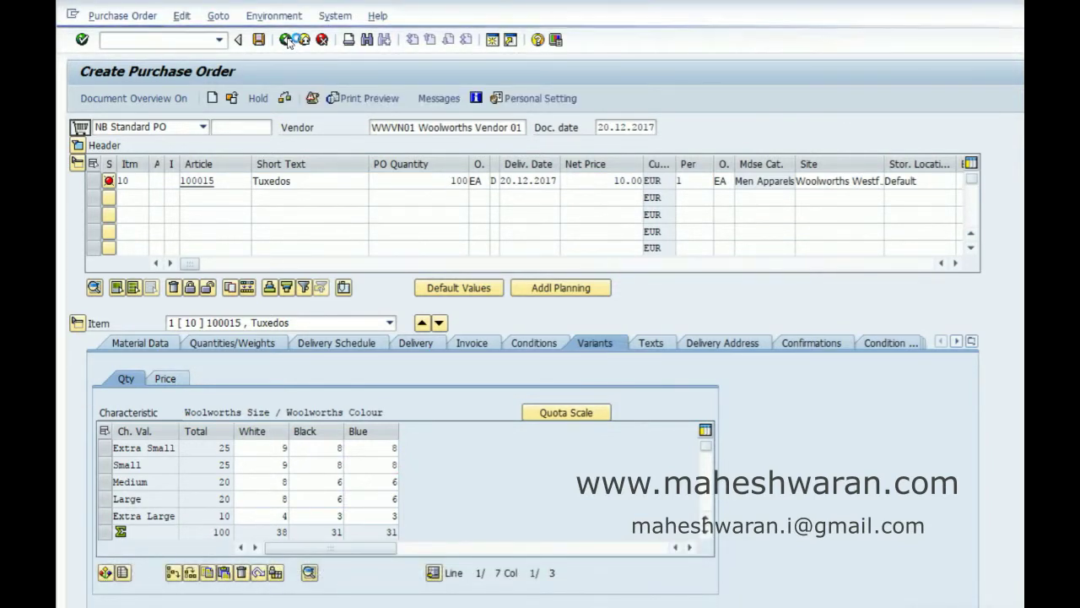
left_click(288, 41)
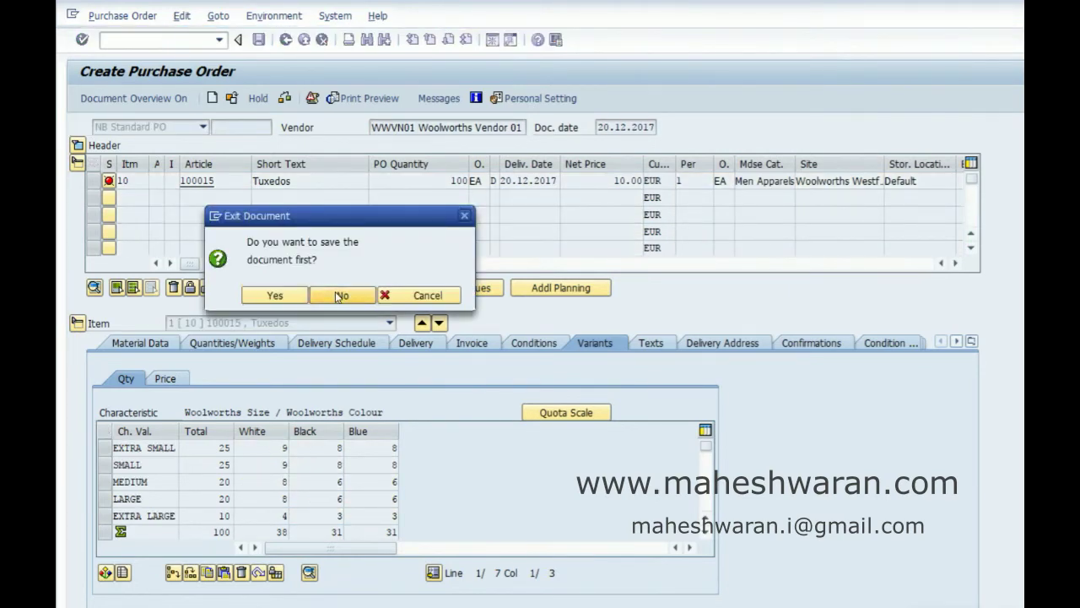
left_click(340, 295)
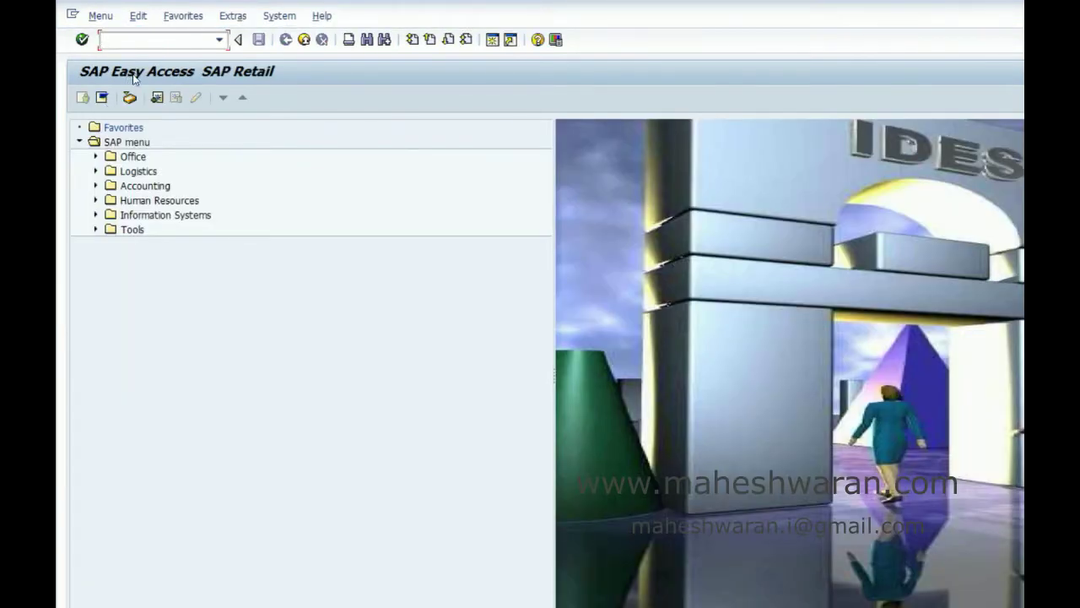
Open WRFCHVAL - Process Characteristic Values from the characteristics area of the retail material group master data
left_click(97, 157)
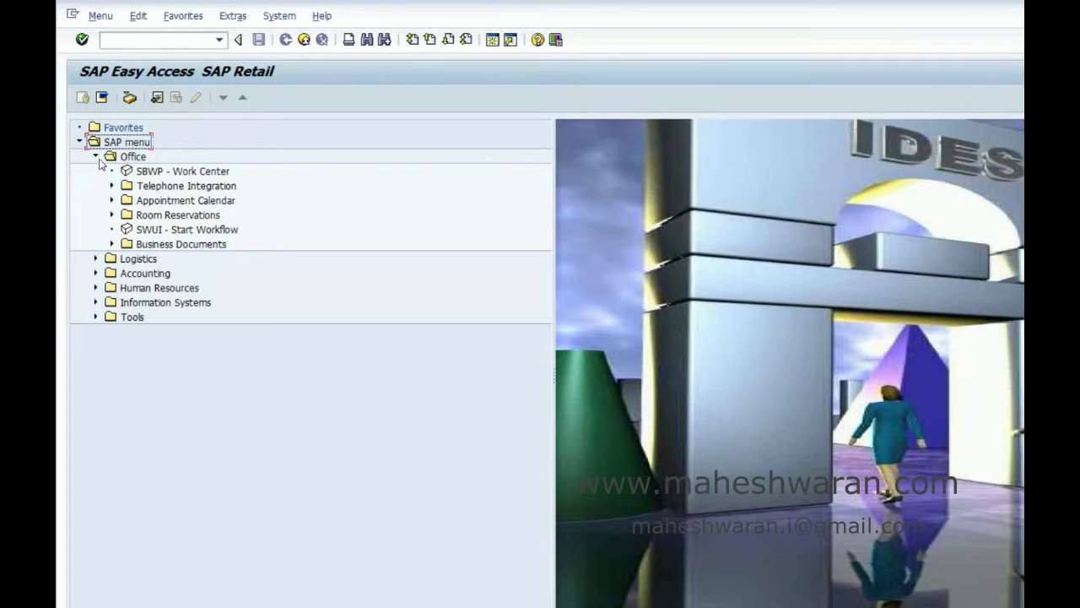
left_click(96, 157)
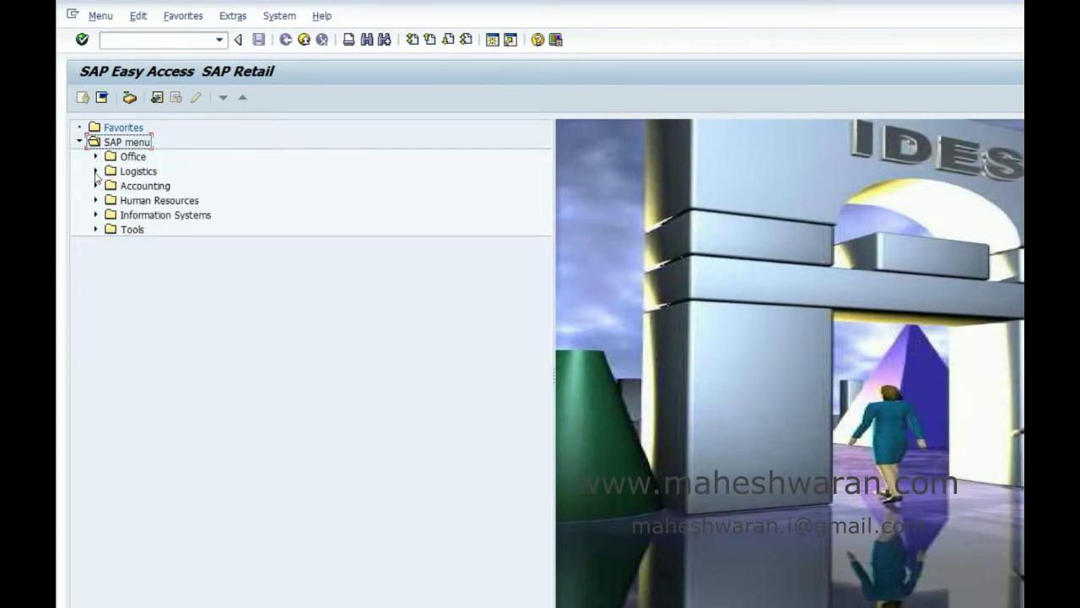
left_click(96, 172)
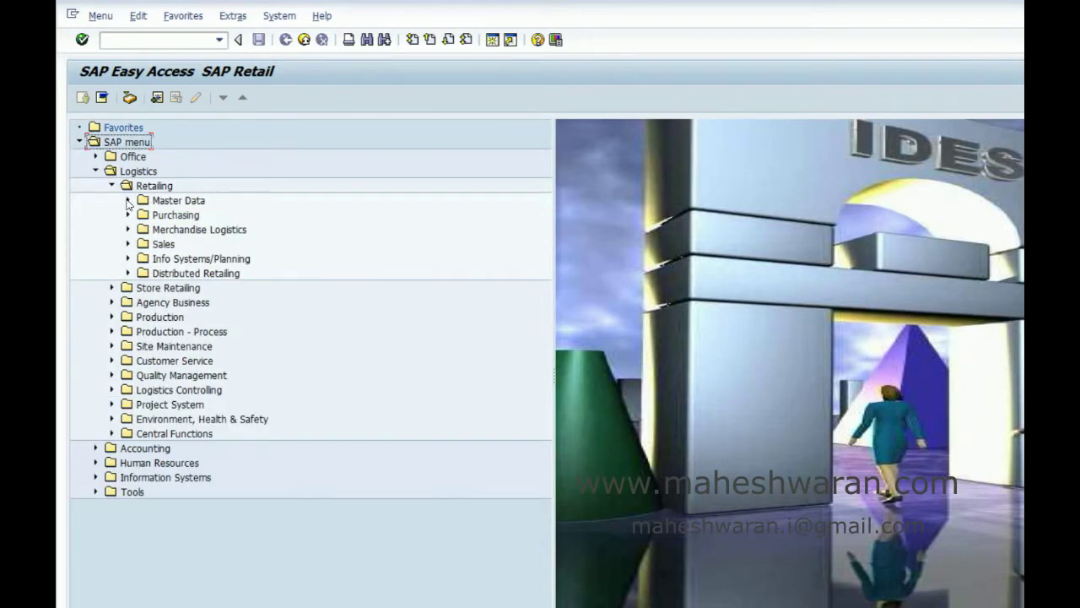
left_click(127, 200)
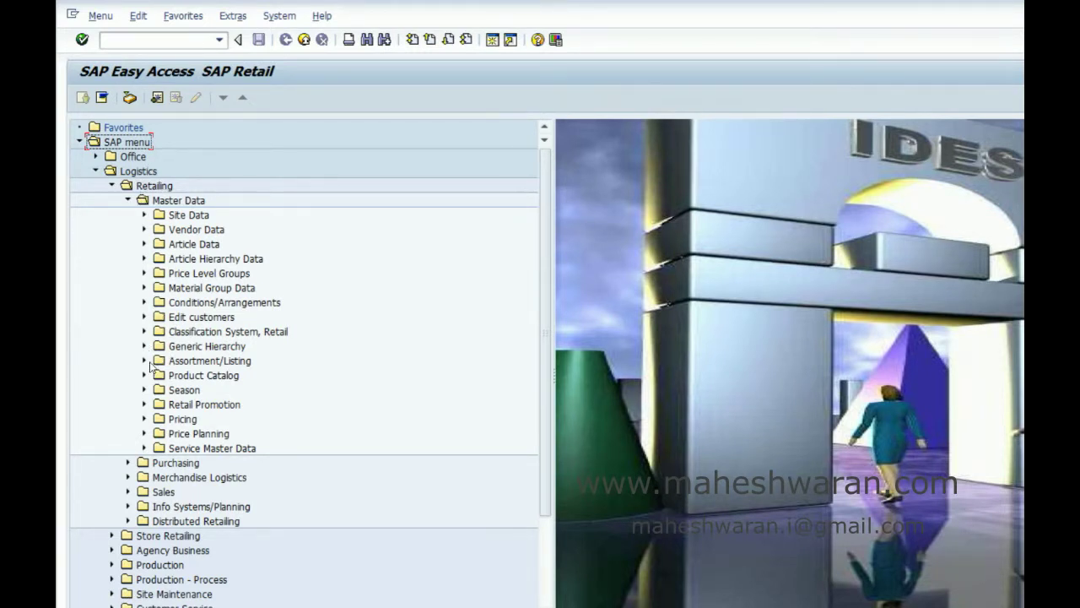
left_click(144, 288)
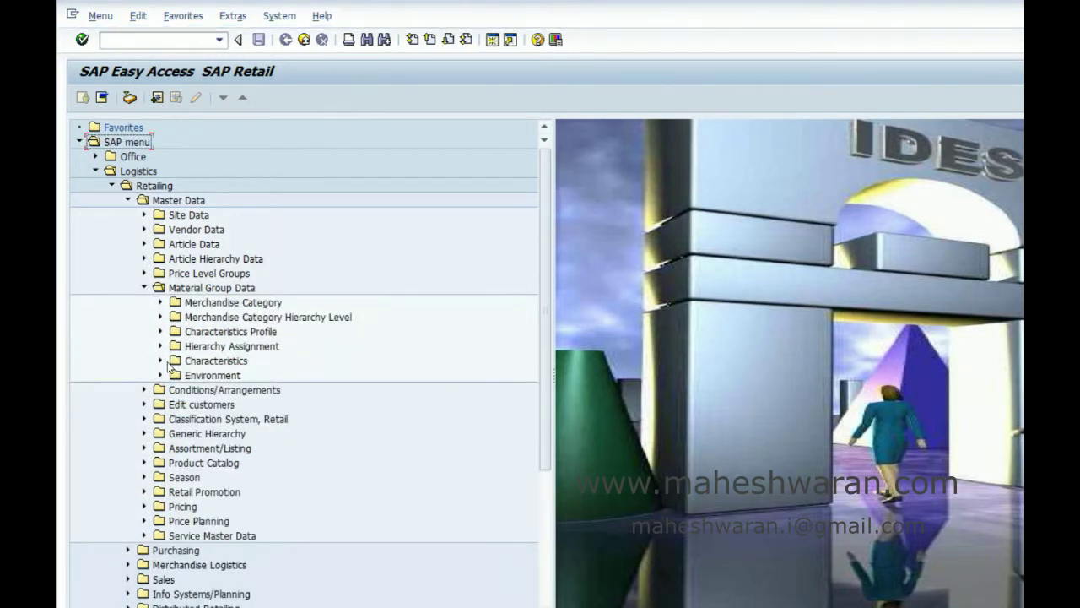
left_click(161, 361)
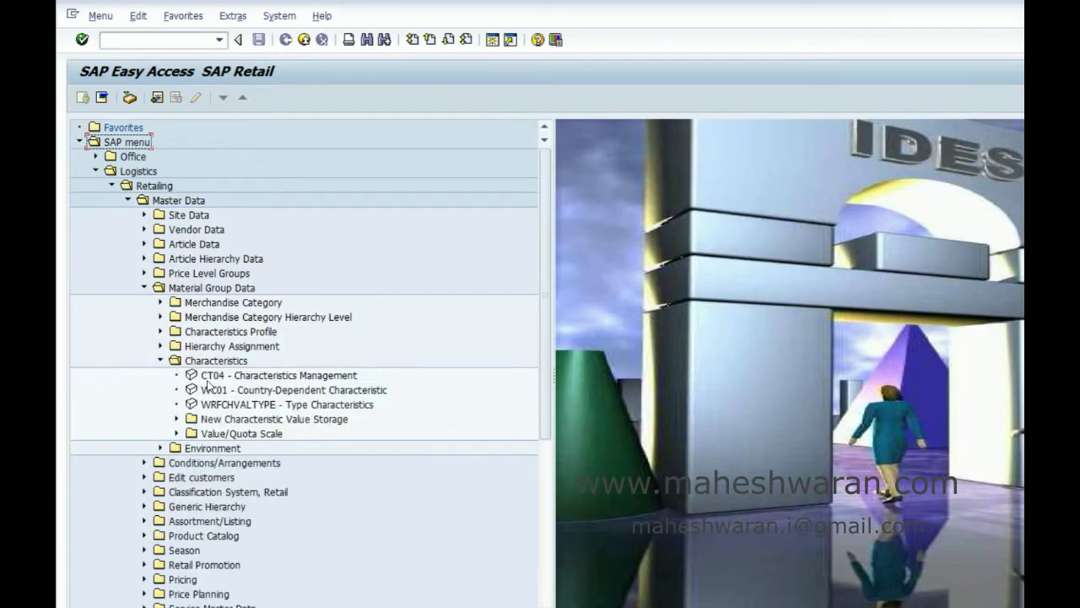
left_click(177, 420)
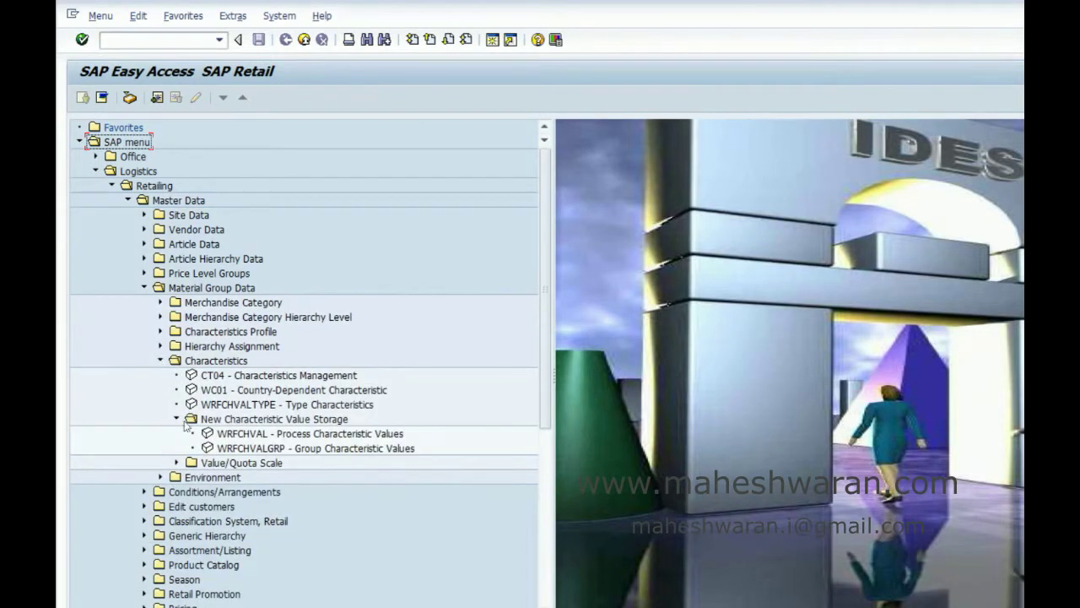
double_click(250, 433)
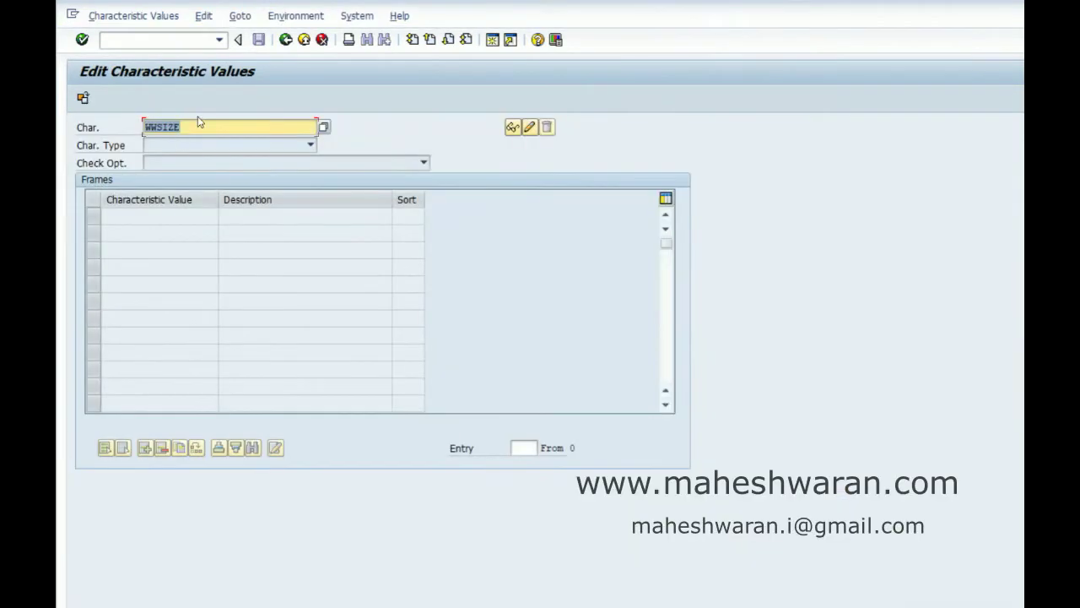
Load characteristic WWSIZE for editing its values
left_click(199, 129)
key("BackSpace")
type("E")
key("Return")
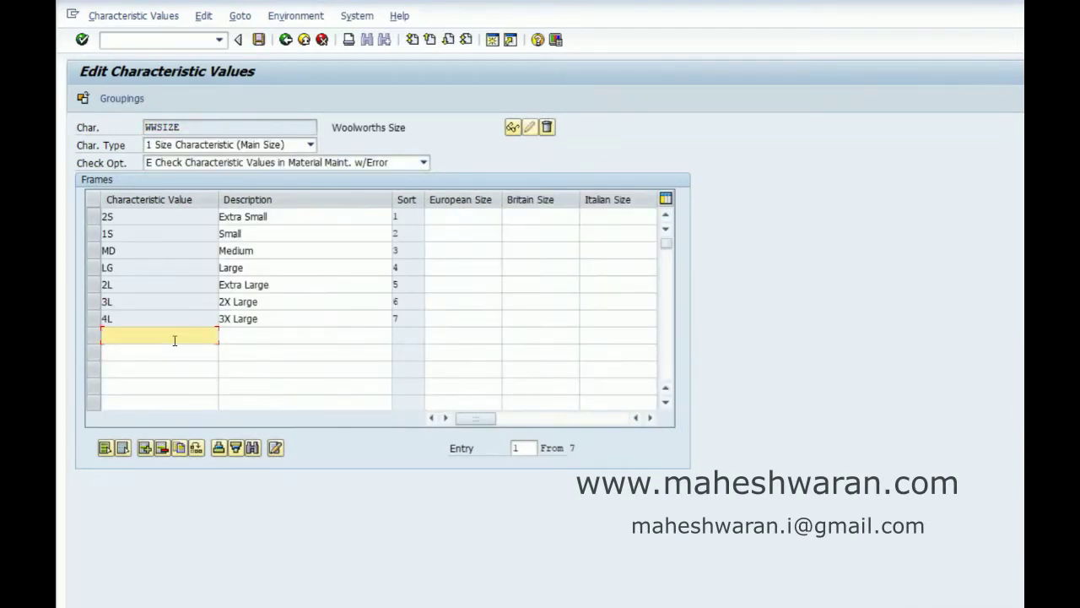
Add characteristic value 5L with description 4X Large to WWSIZE, save it and exit
type("5L")
key("Tab")
type("4X")
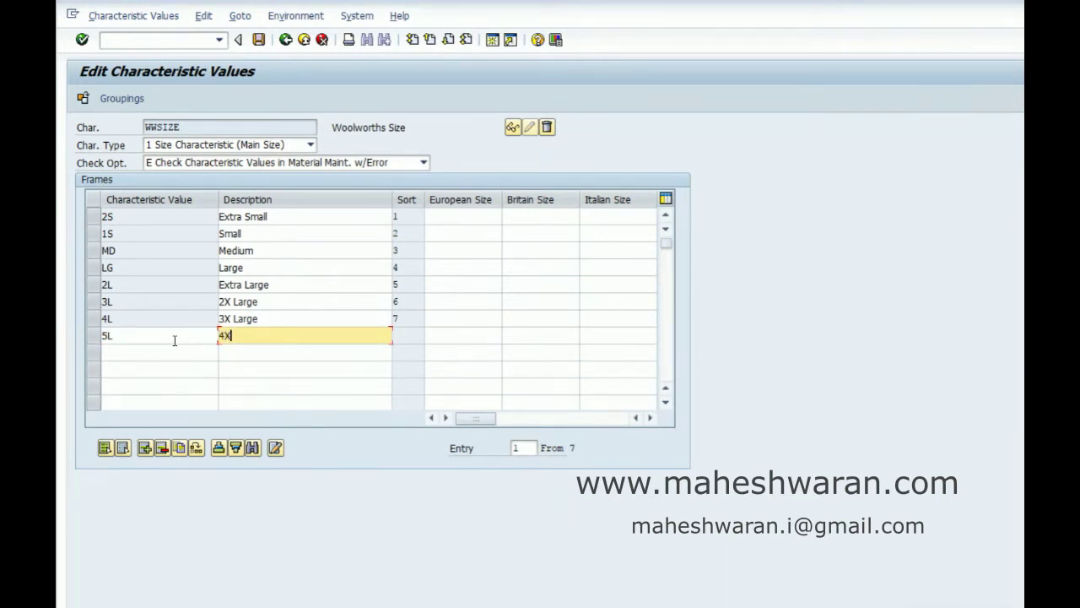
type(" Large")
key("Return")
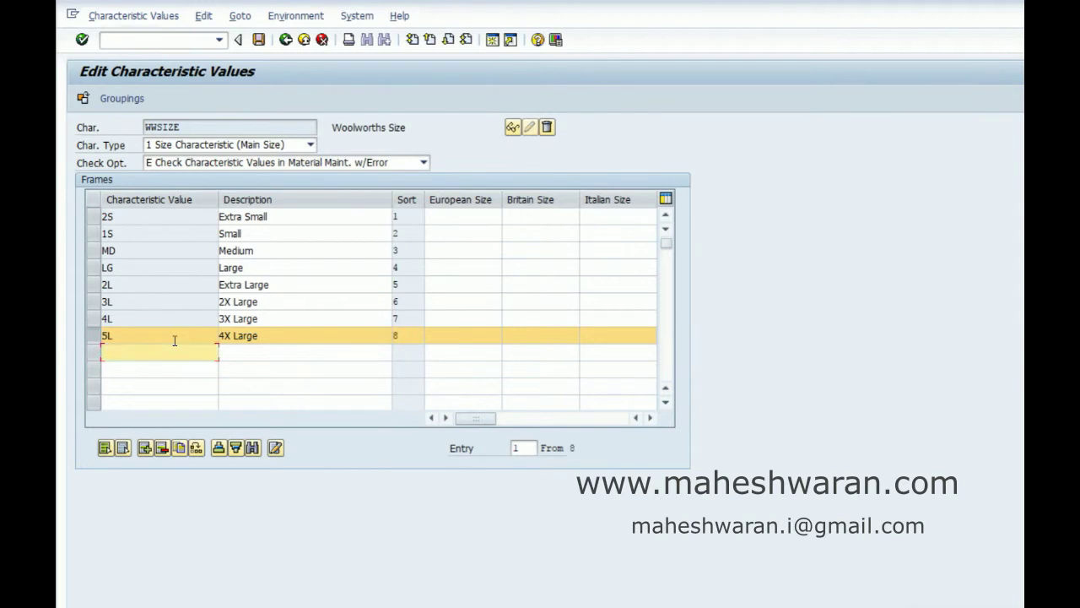
left_click(259, 39)
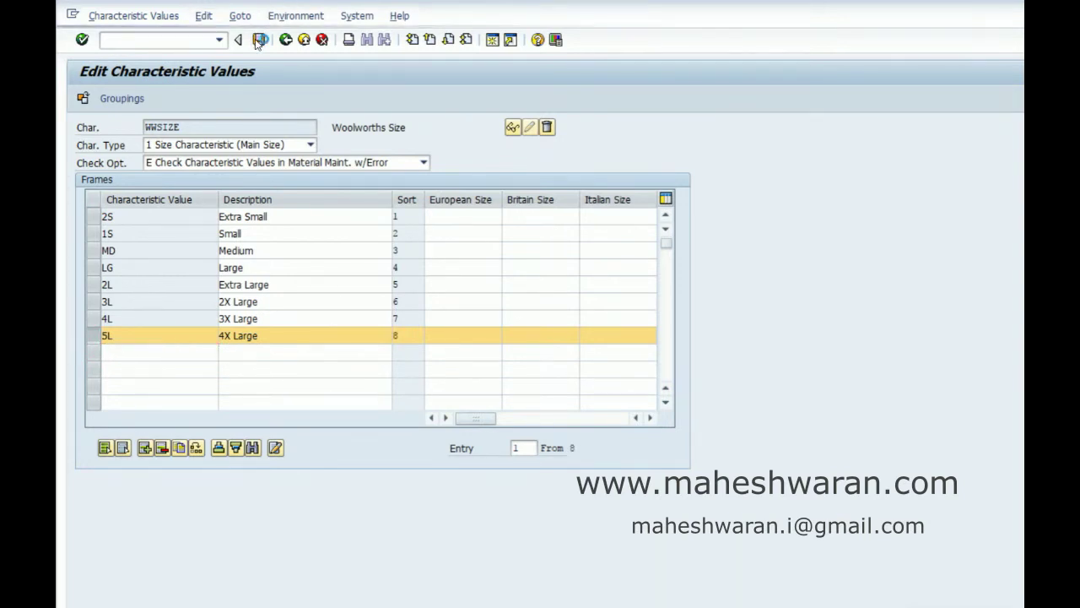
left_click(285, 41)
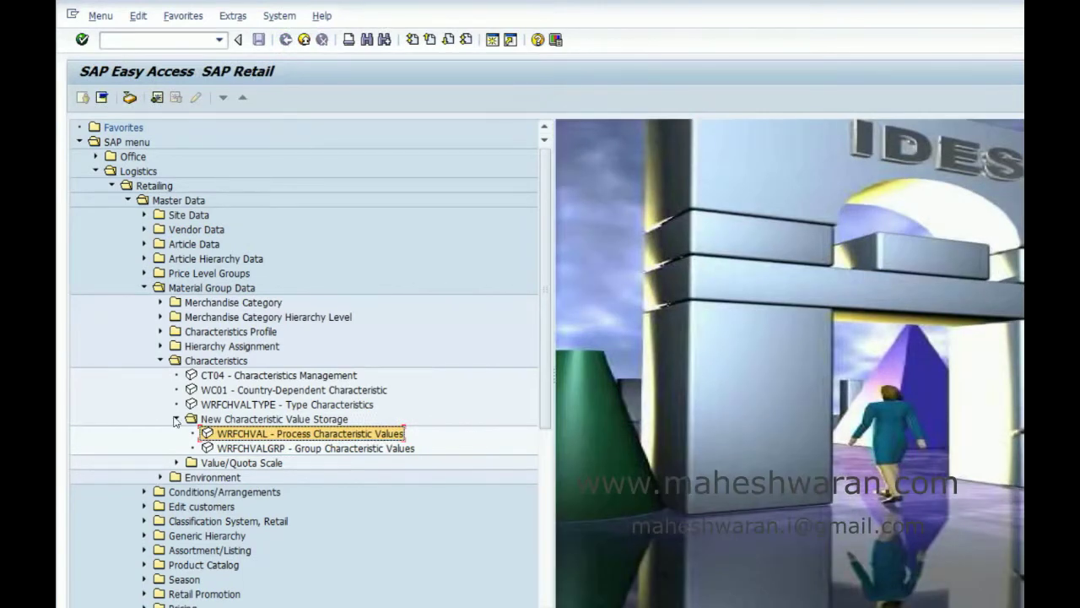
Open WQ05 - Reconcile with characteristic for the value scales
left_click(176, 420)
left_click(176, 433)
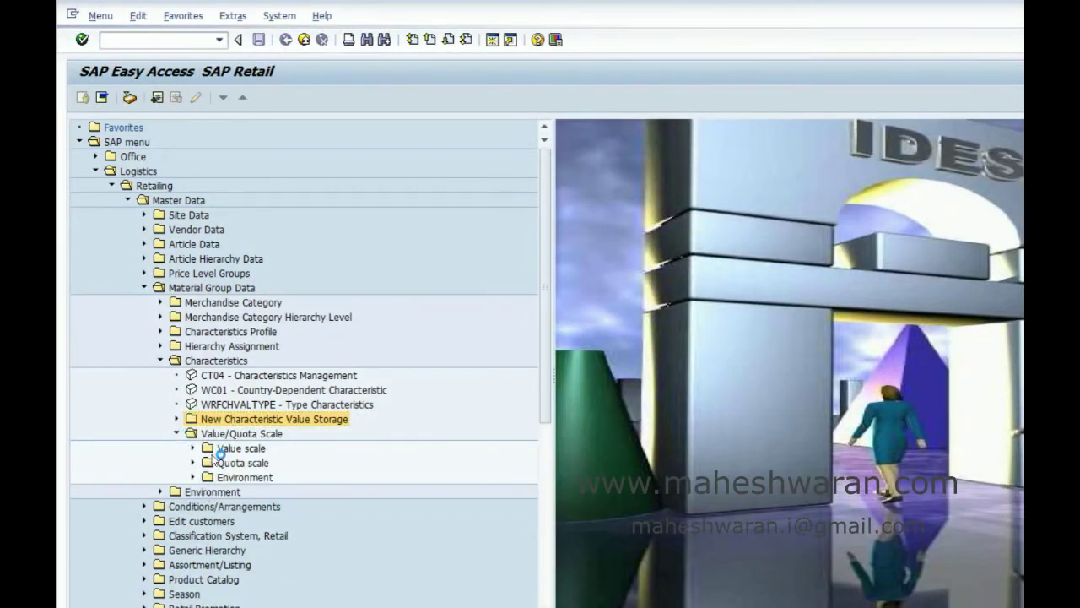
left_click(193, 448)
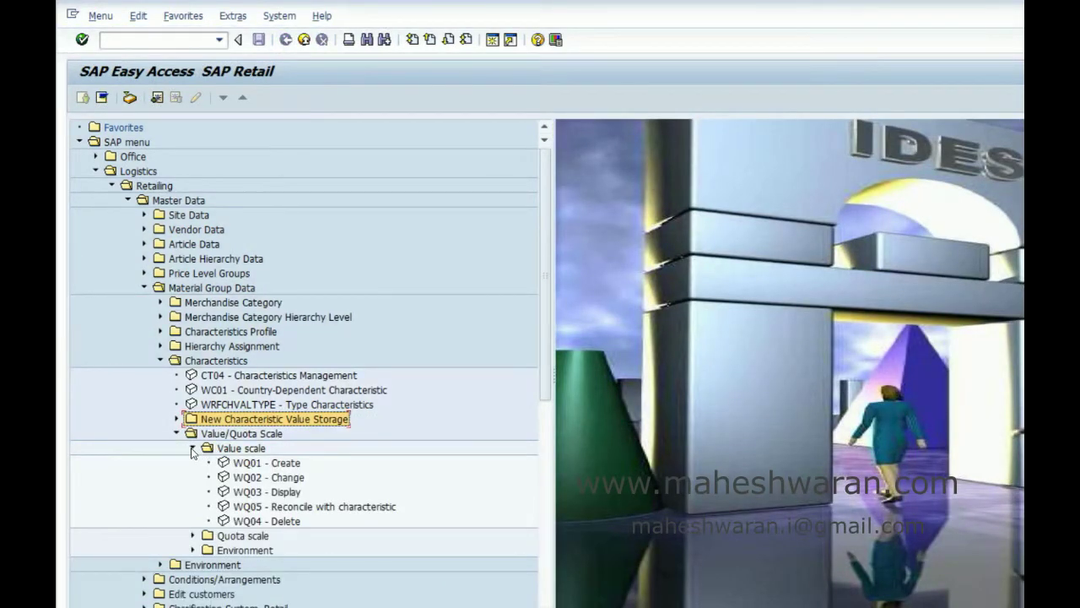
double_click(249, 509)
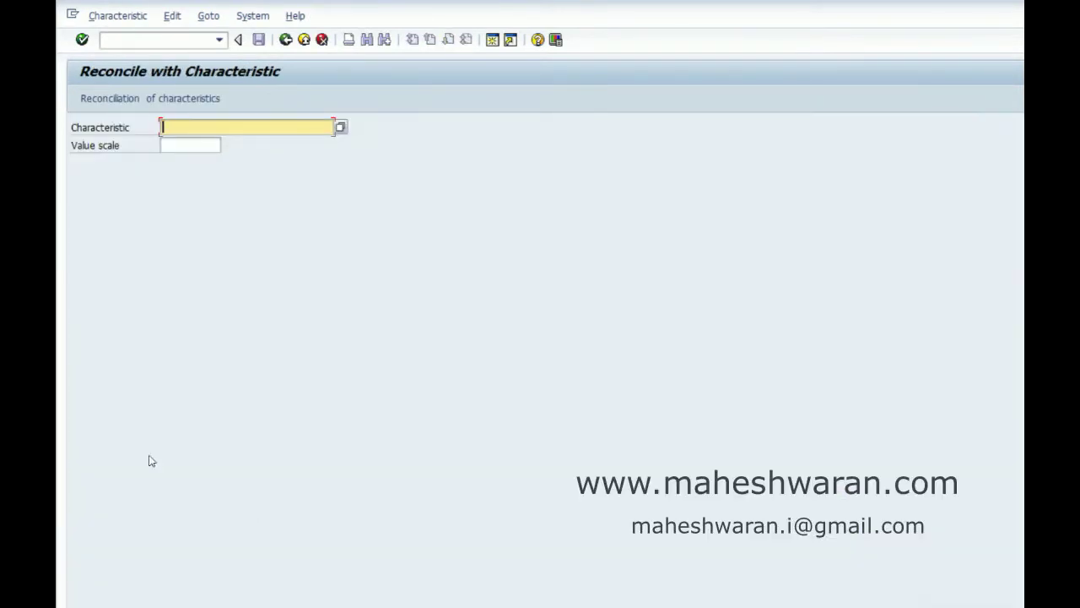
Start the reconciliation of value scale WWVS02 with characteristic WWSIZE
left_click(266, 129)
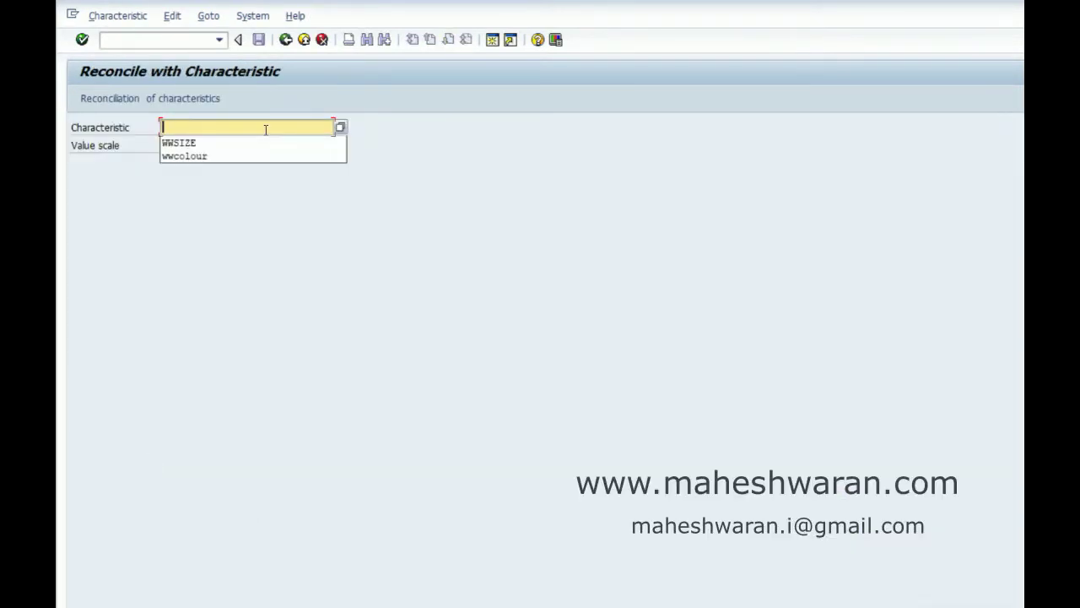
key("Down")
key("Return")
key("Tab")
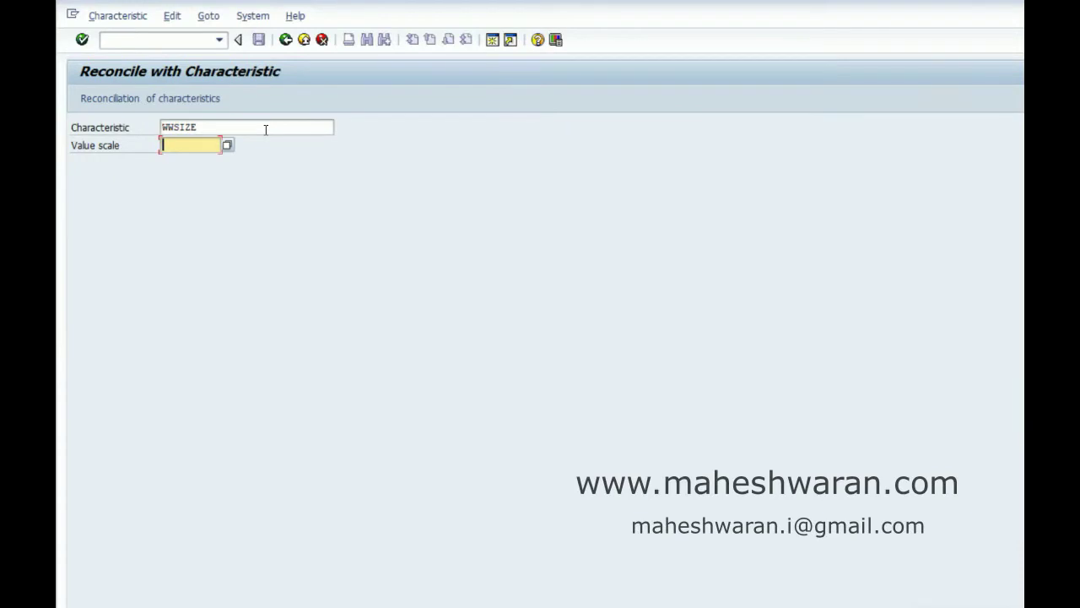
key("Down")
key("Return")
key("Return")
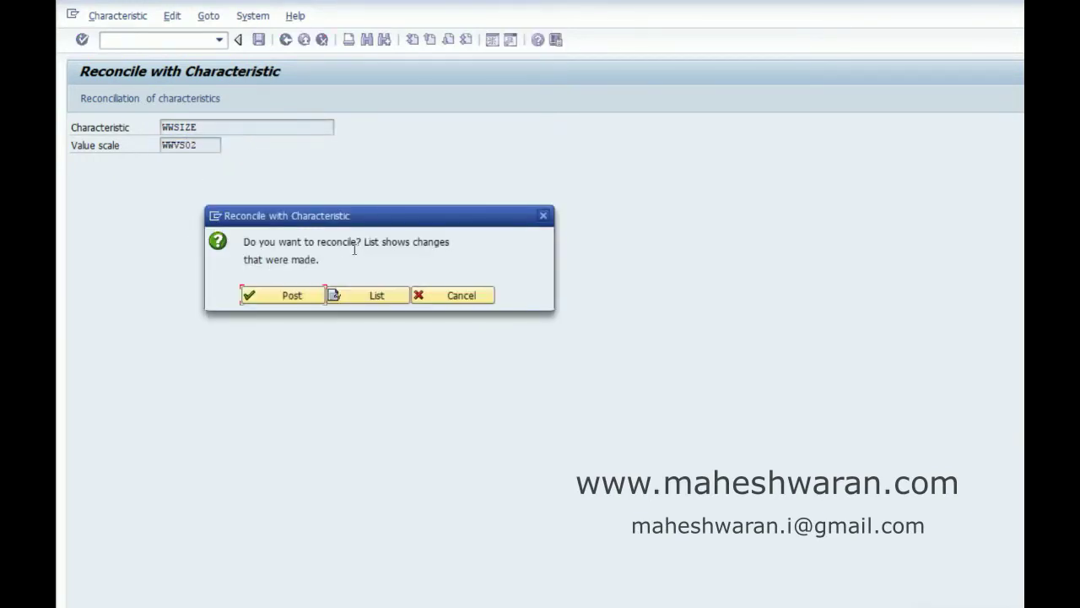
Review the list of new characteristic values, post the reconciliation and exit
left_click(369, 297)
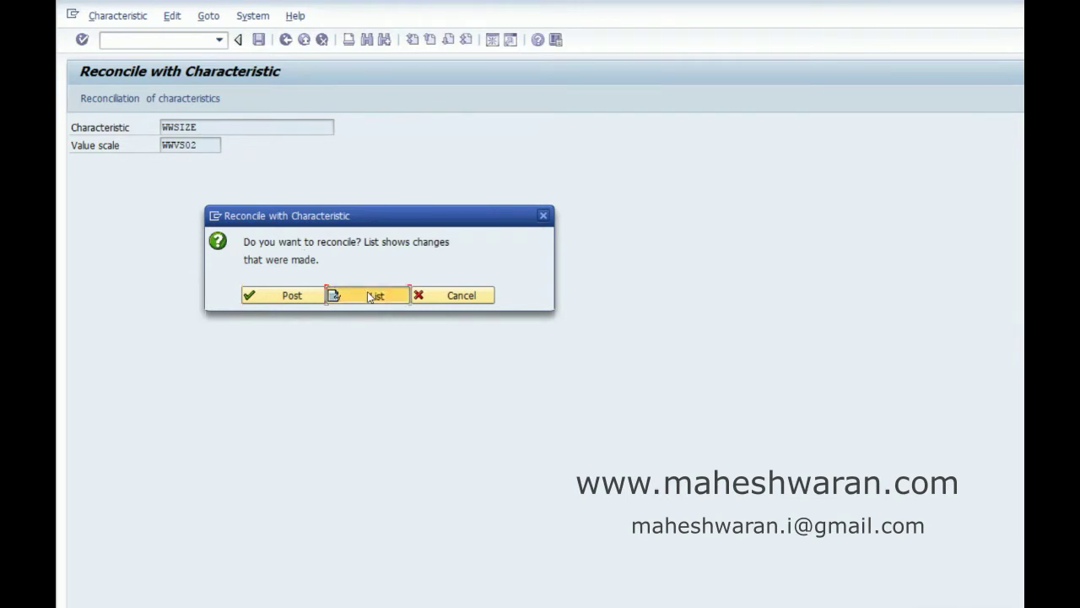
left_click(148, 334)
left_click(457, 486)
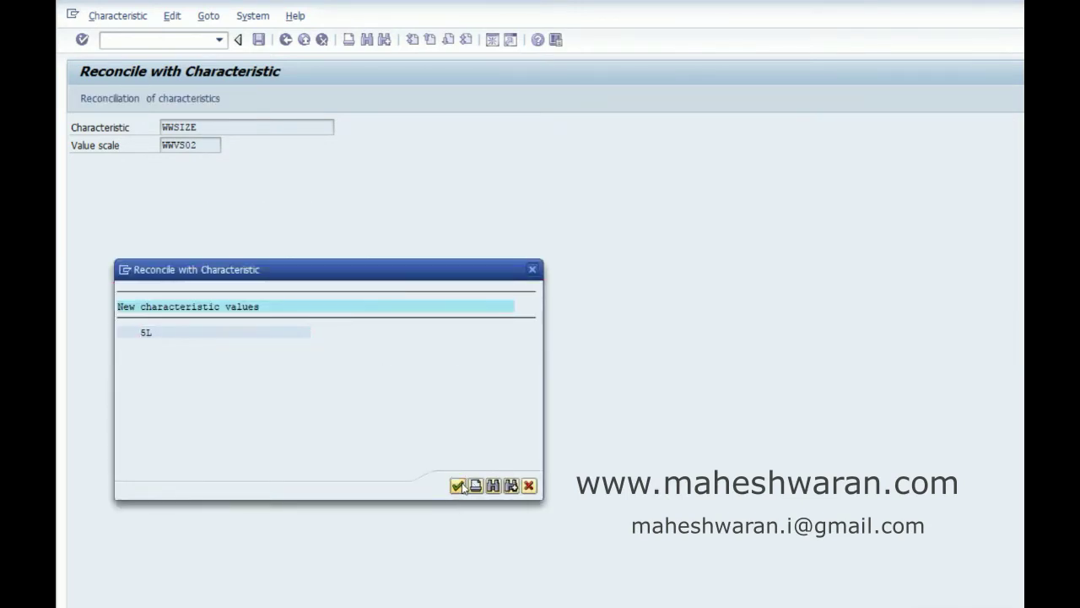
left_click(292, 295)
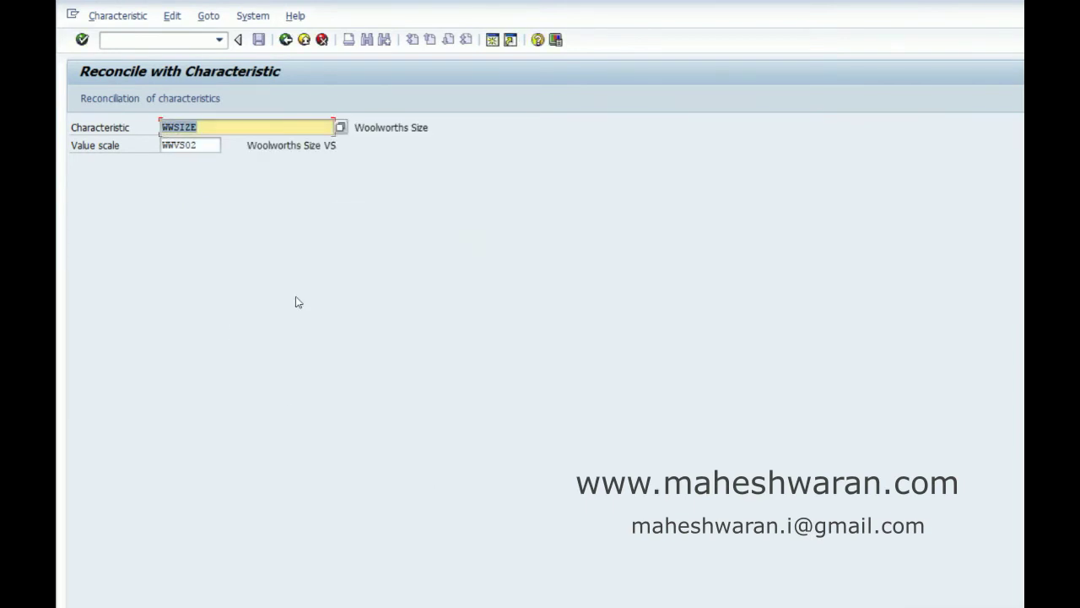
left_click(287, 40)
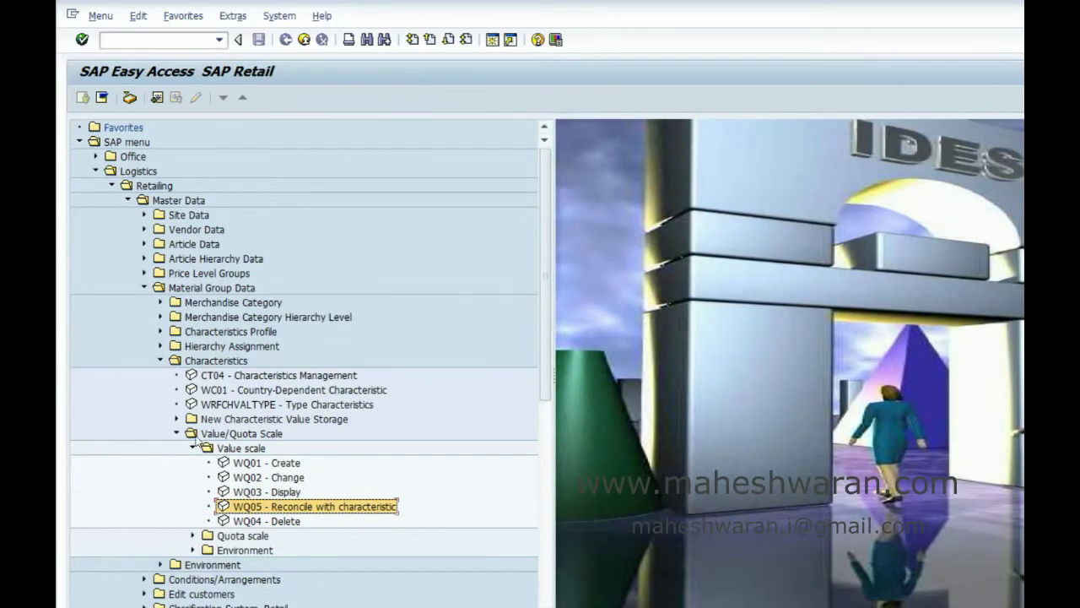
Open quota scale WWQS02 of characteristic WWSIZE and value scale WWVS02 with transaction WQ12 - Change
left_click(193, 447)
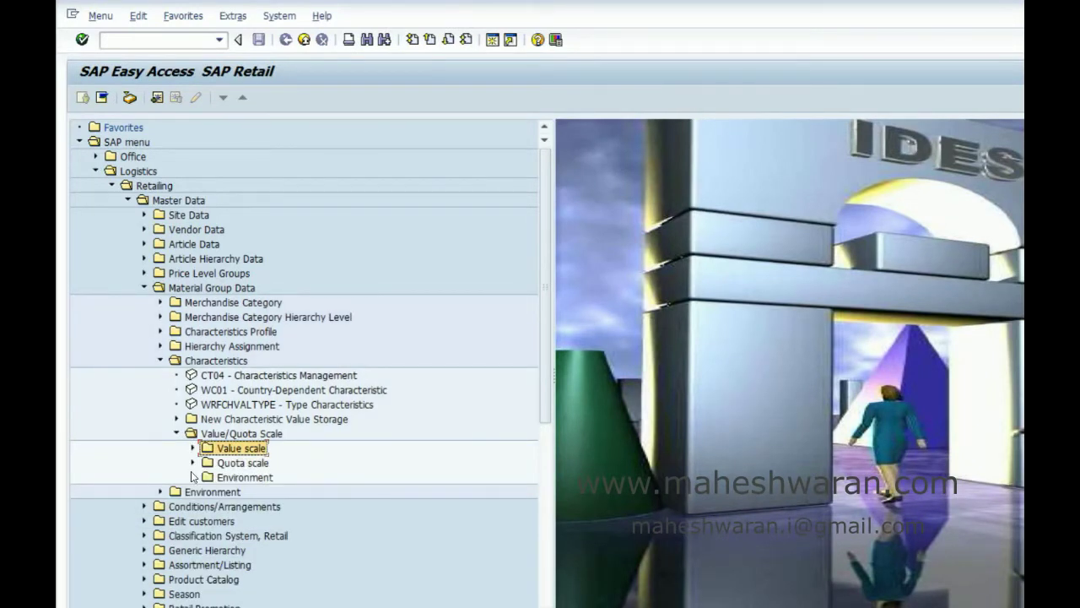
left_click(193, 463)
double_click(254, 492)
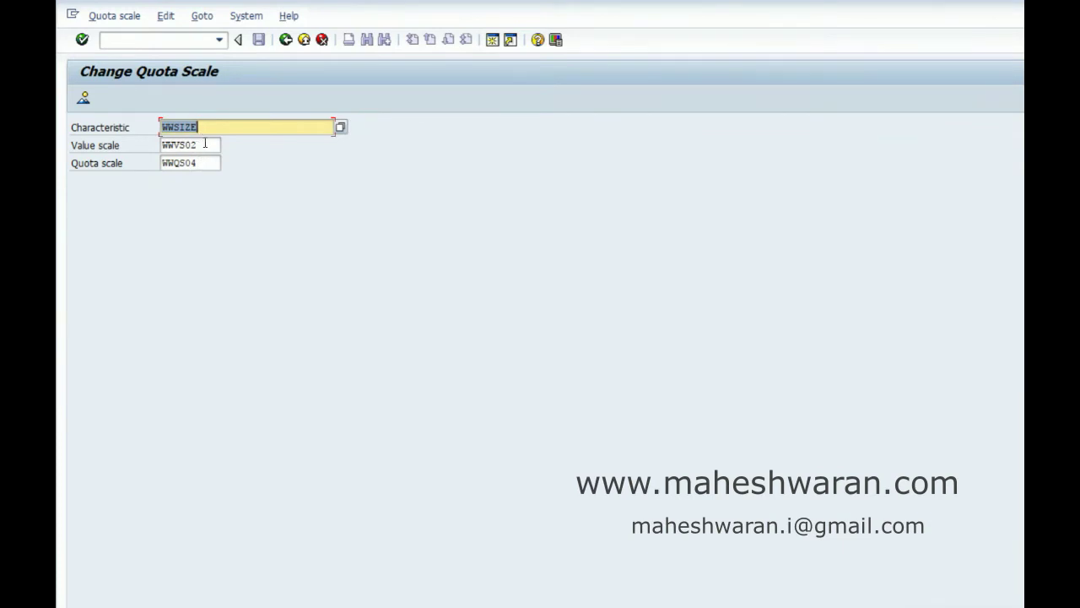
left_click(205, 146)
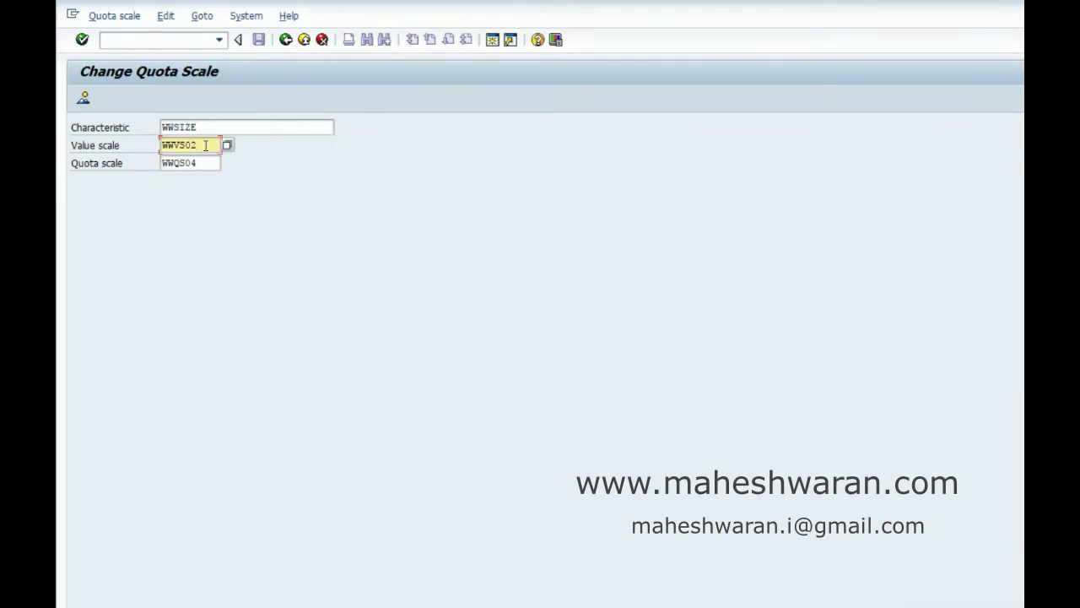
left_click(203, 163)
key("BackSpace")
type("2")
key("Return")
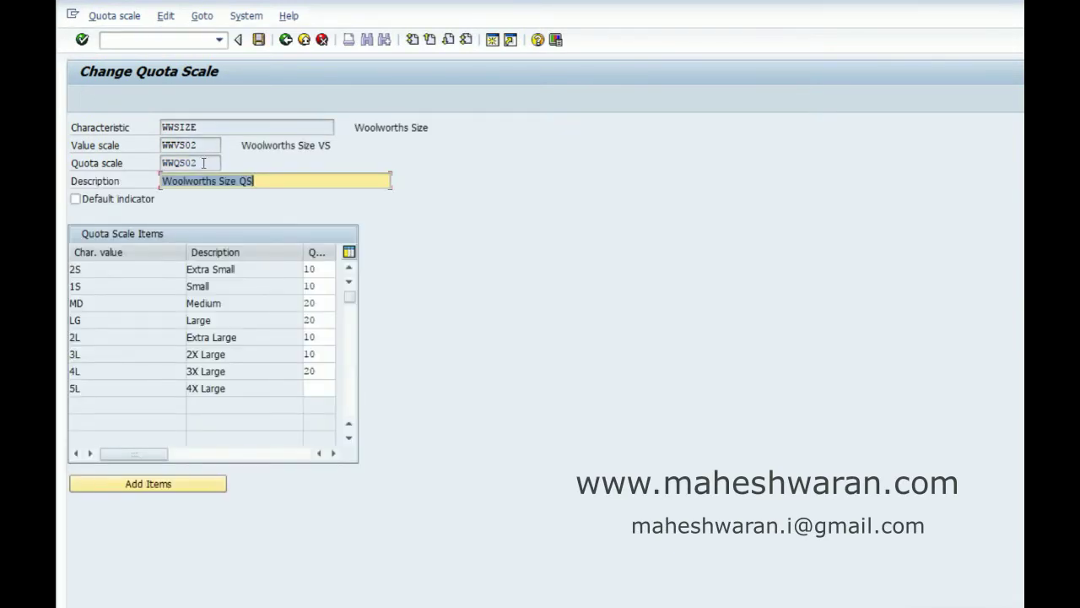
Set the quotas of sizes 4L and 5L to 10 each, save the quota scale and exit
left_click(327, 374)
key("BackSpace")
key("BackSpace")
type("10")
key("Tab")
type("10")
key("Return")
key("ctrl+s")
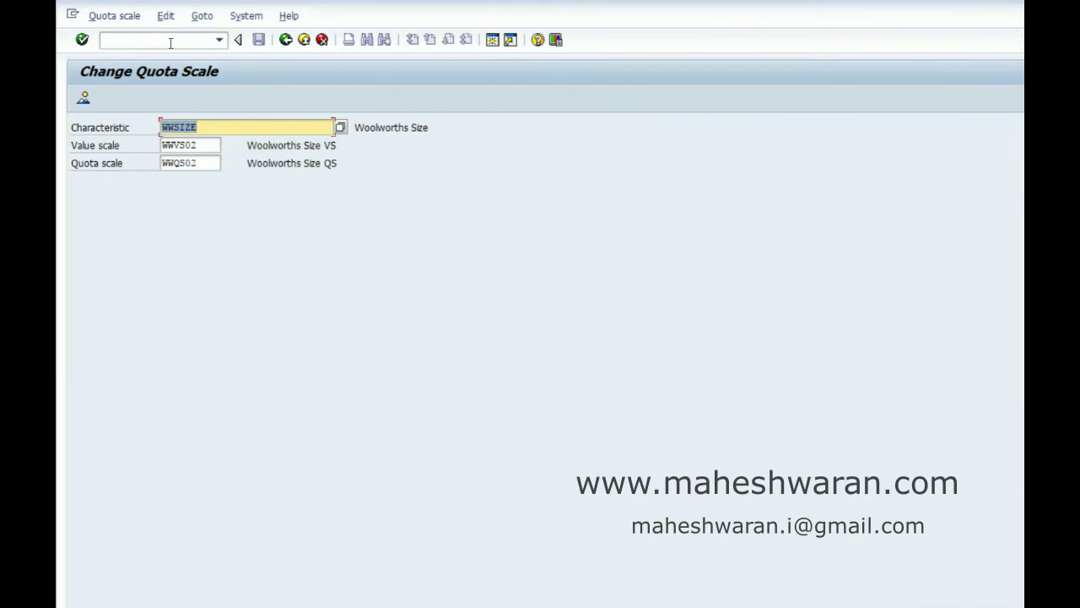
left_click(287, 47)
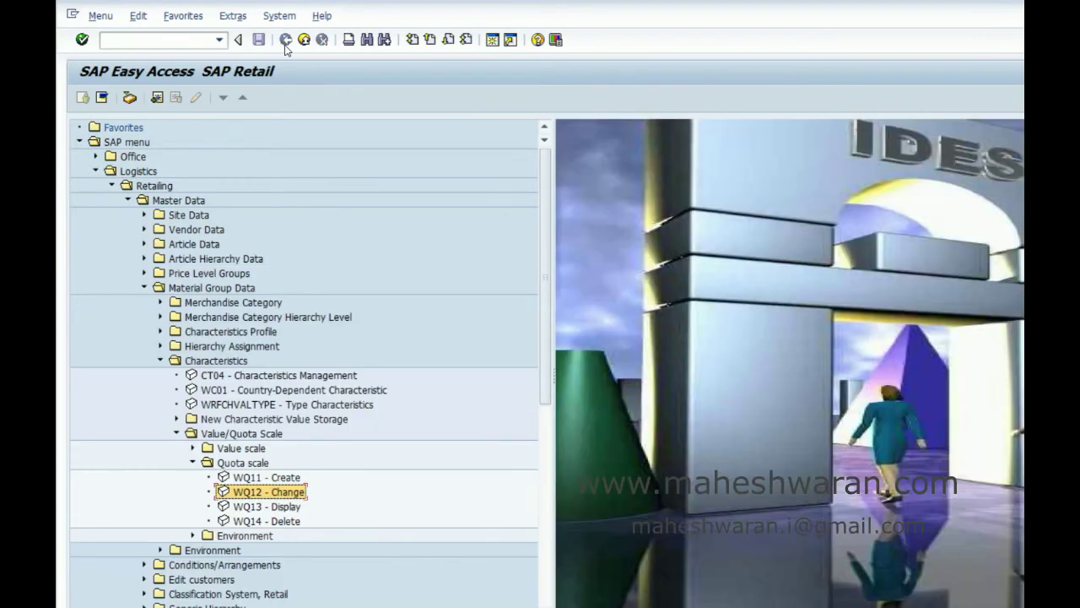